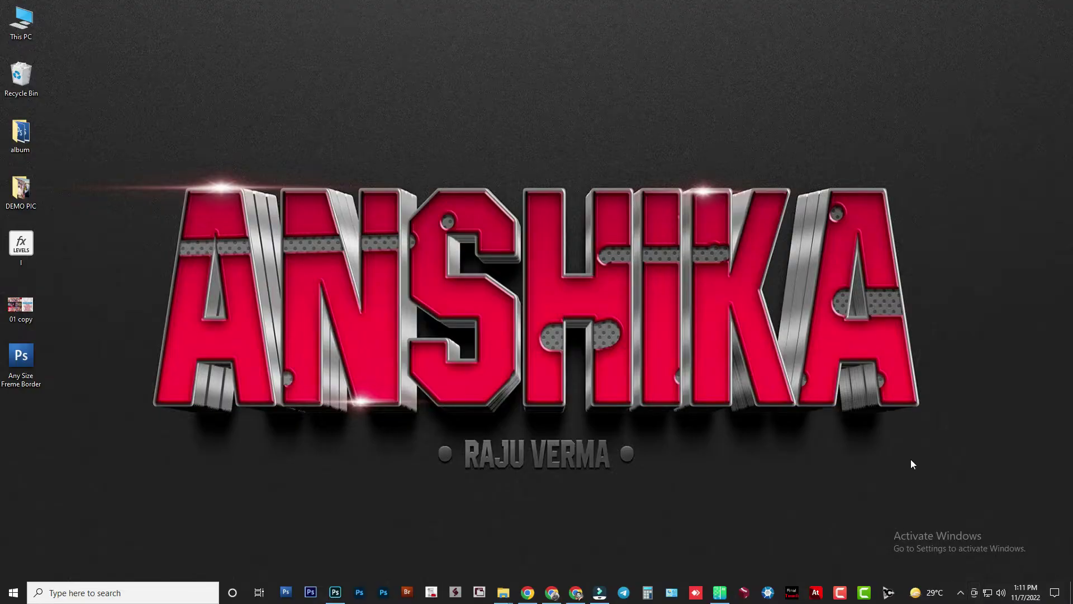
Browse the part-35 album sheets and open spread (15).psd in Photoshop
{"action": "mouse_move", "coordinate": [503, 593]}
{"action": "left_click", "coordinate": [463, 570]}
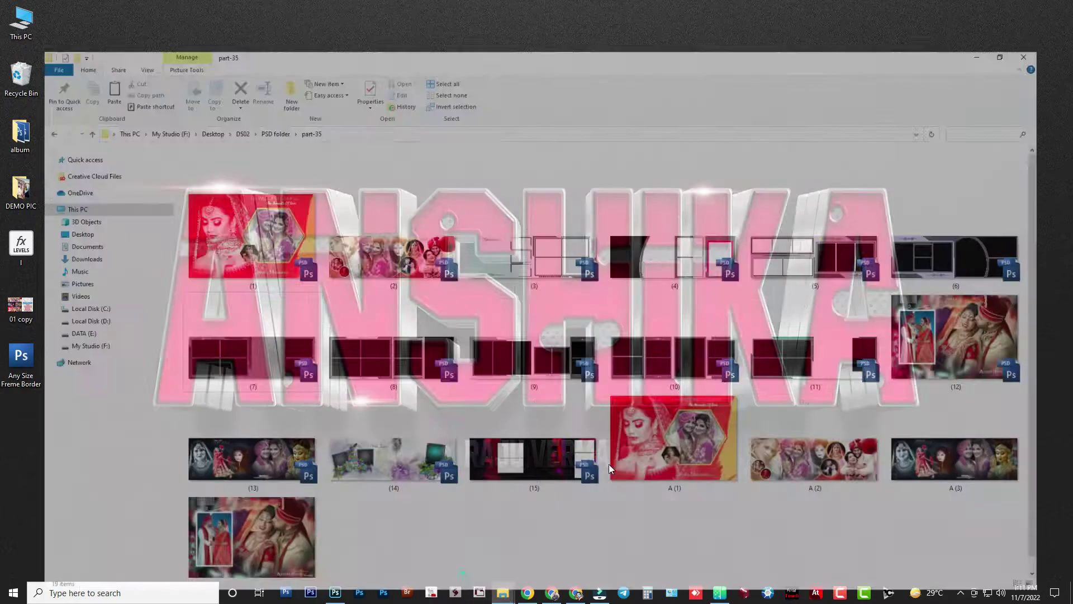
{"action": "scroll", "coordinate": [583, 531], "scroll_direction": "down", "scroll_amount": 1}
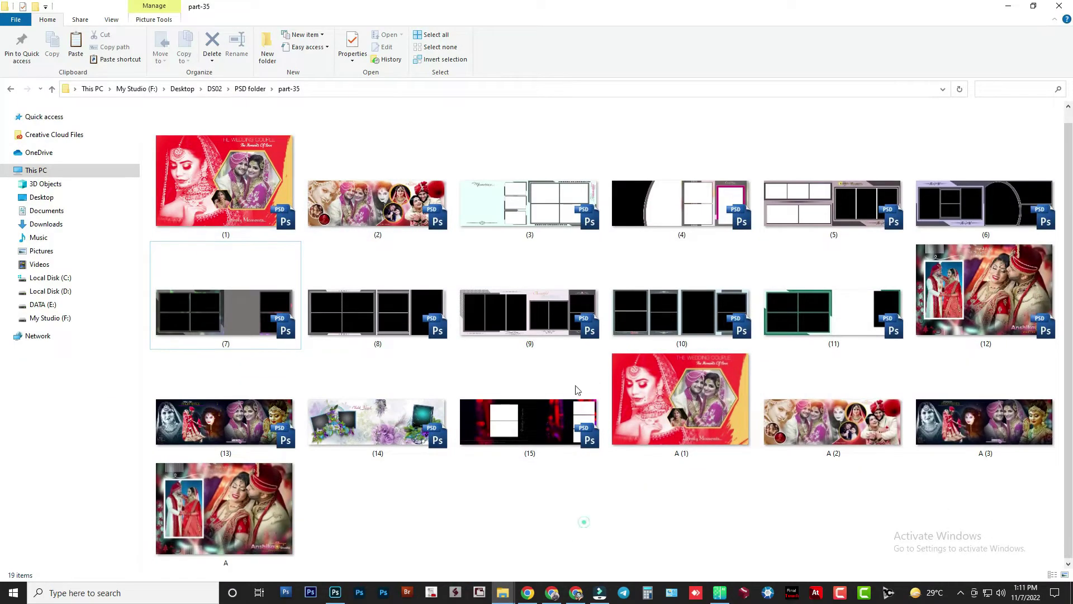
{"action": "left_click", "coordinate": [555, 424]}
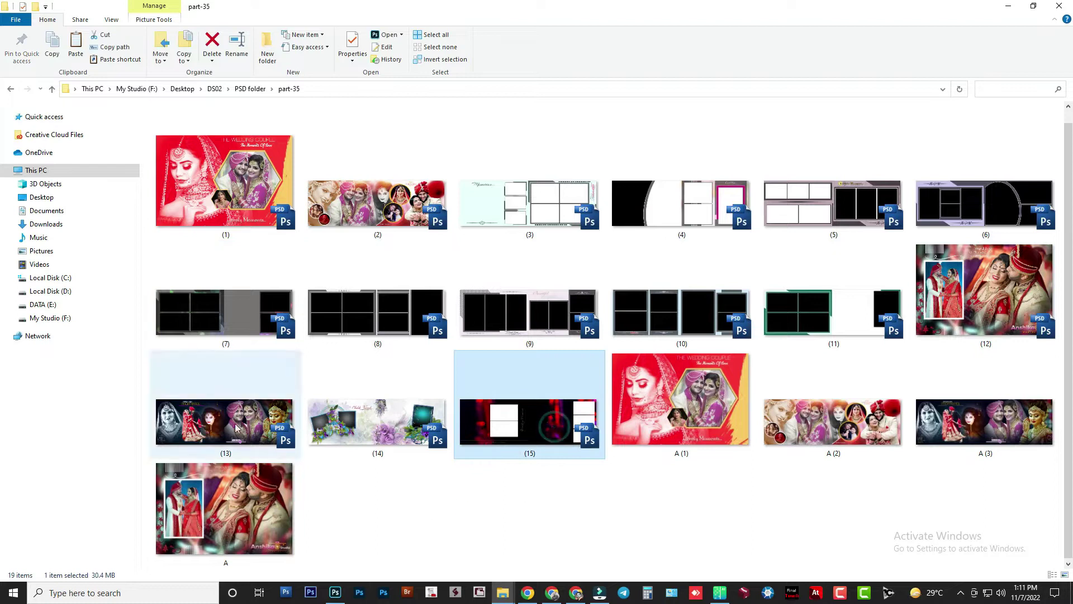
{"action": "left_click", "coordinate": [971, 206]}
{"action": "scroll", "coordinate": [760, 213], "scroll_direction": "up", "scroll_amount": 1}
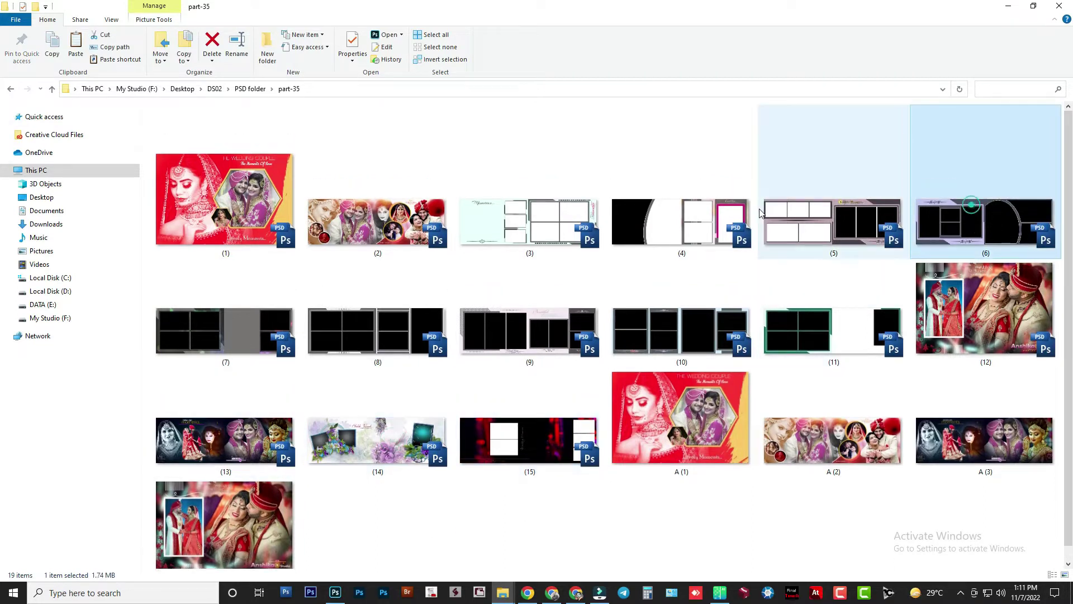
{"action": "left_click", "coordinate": [707, 226]}
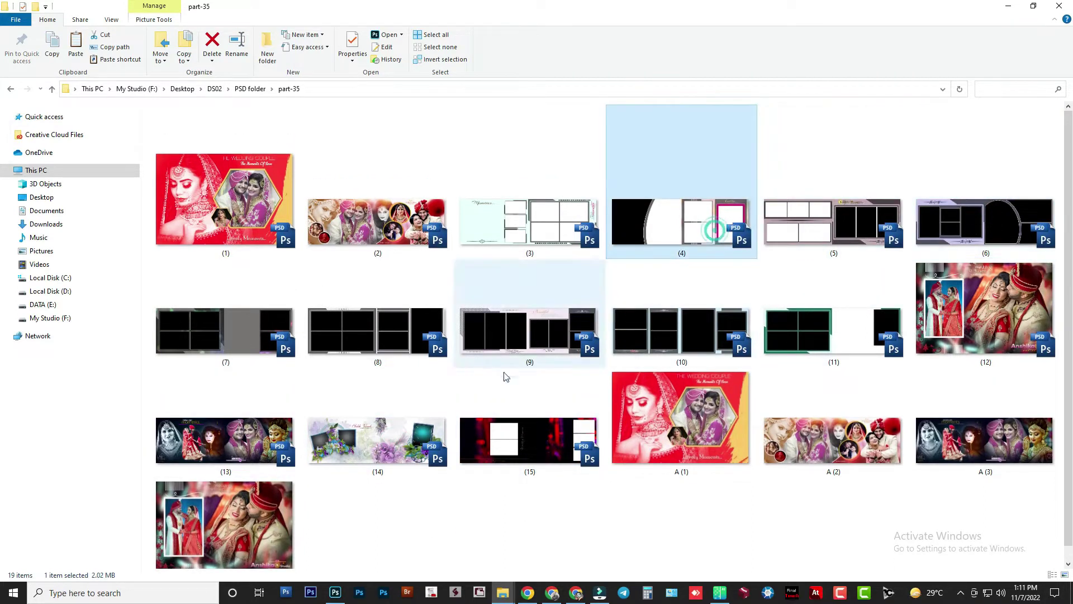
{"action": "double_click", "coordinate": [561, 449]}
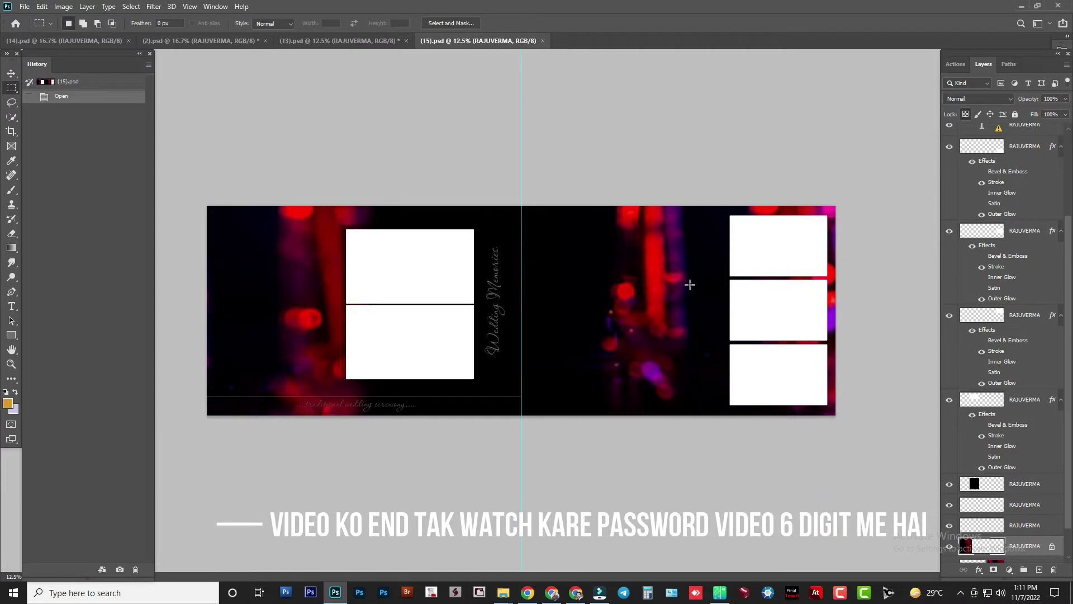
Drag couple photo (1) onto the spread's left page, align it left and scale to about 62%
{"action": "key", "text": "b"}
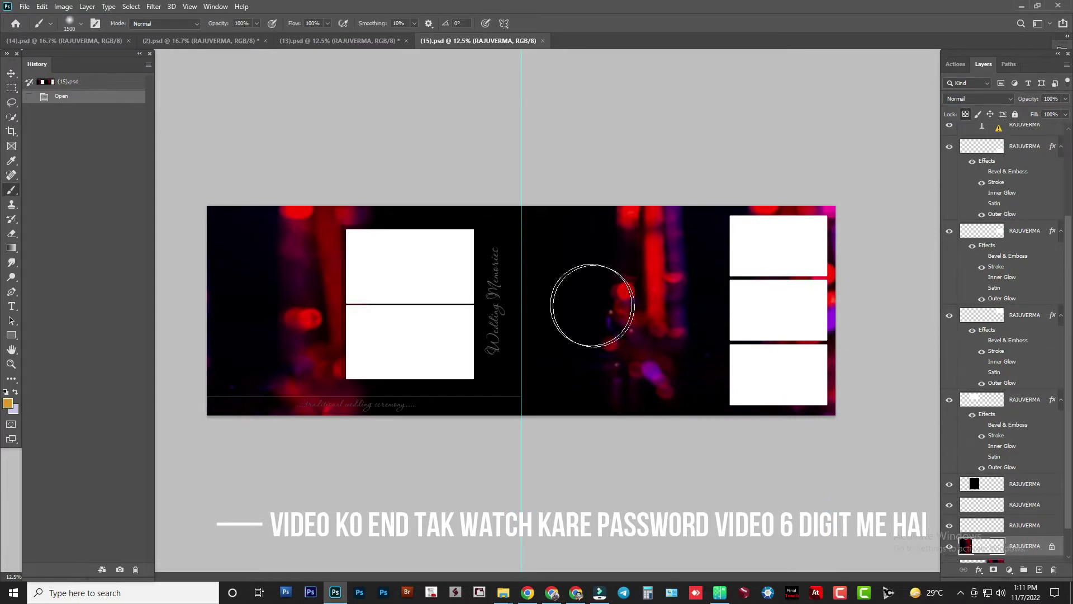
{"action": "key", "text": "v"}
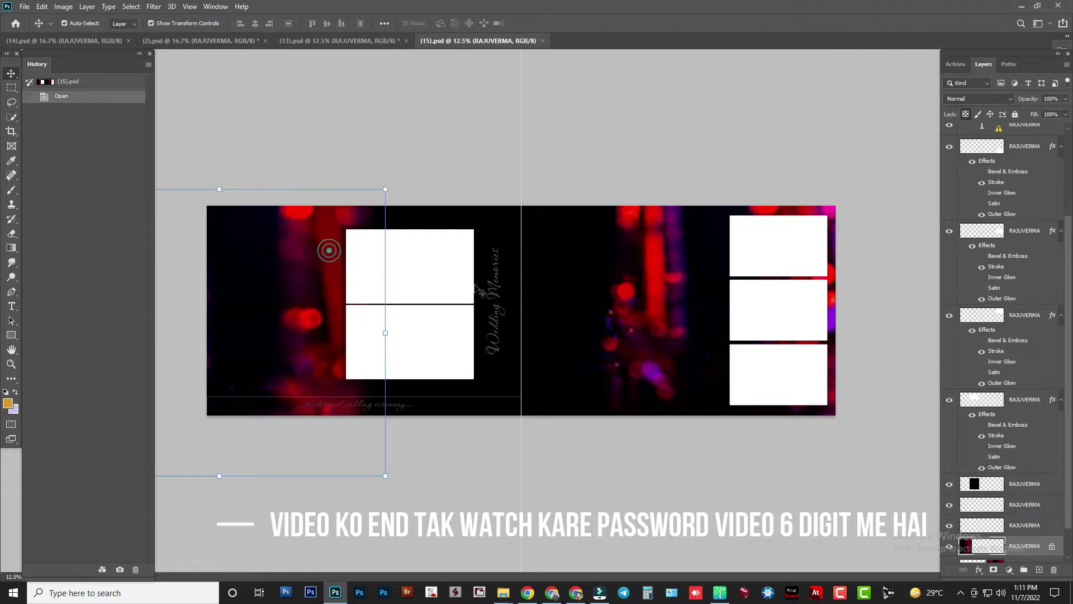
{"action": "left_click", "coordinate": [587, 537]}
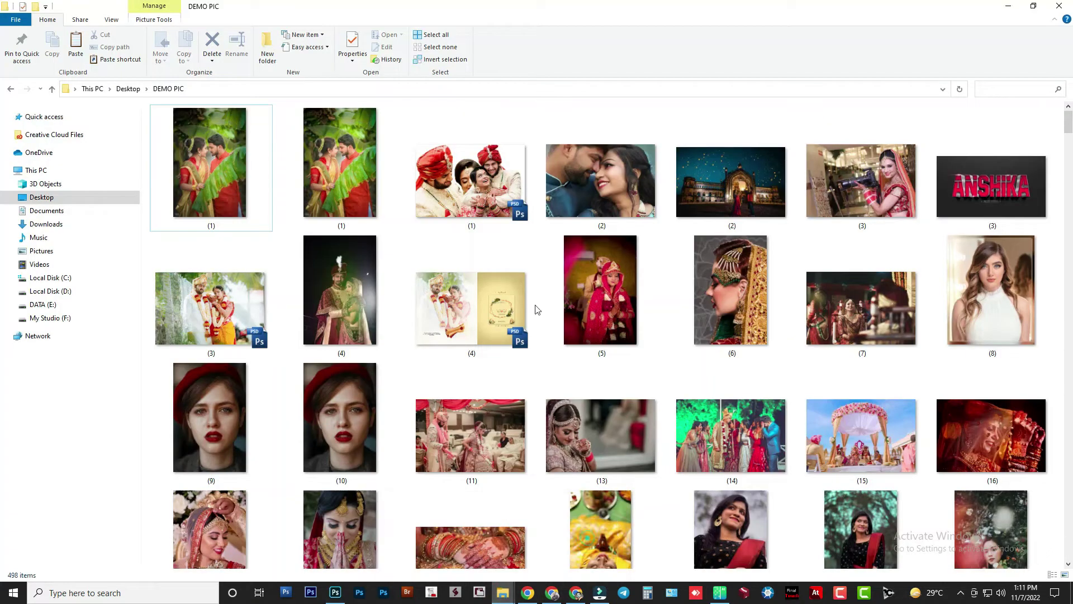
{"action": "mouse_move", "coordinate": [344, 193]}
{"action": "left_mouse_down"}
{"action": "mouse_move", "coordinate": [347, 597]}
{"action": "mouse_move", "coordinate": [248, 216]}
{"action": "left_mouse_up"}
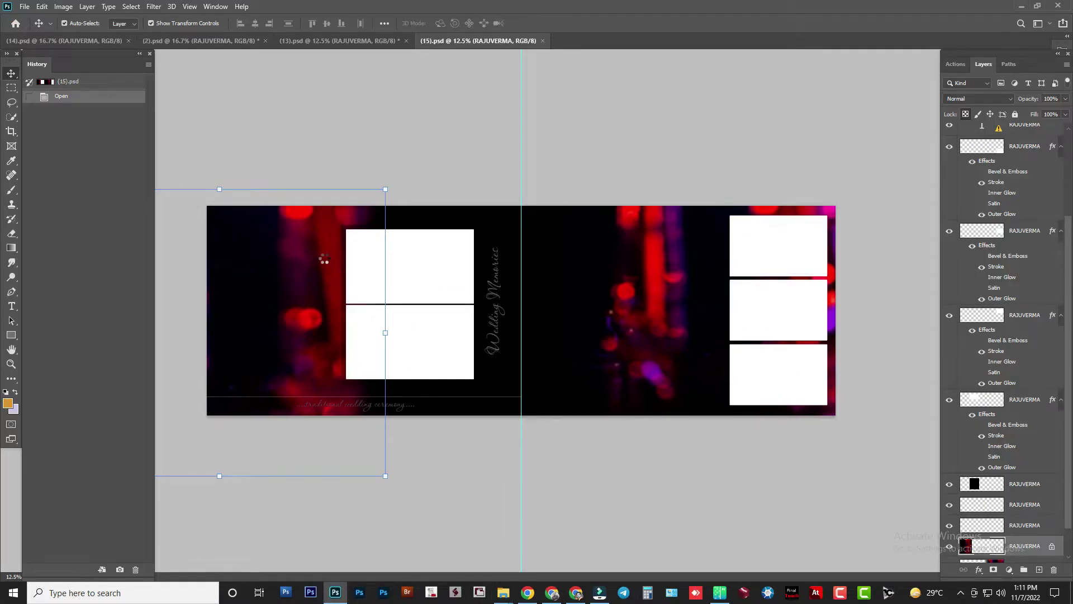
{"action": "left_click_drag", "start_coordinate": [324, 259], "coordinate": [324, 260]}
{"action": "left_click_drag", "start_coordinate": [555, 292], "coordinate": [287, 292]}
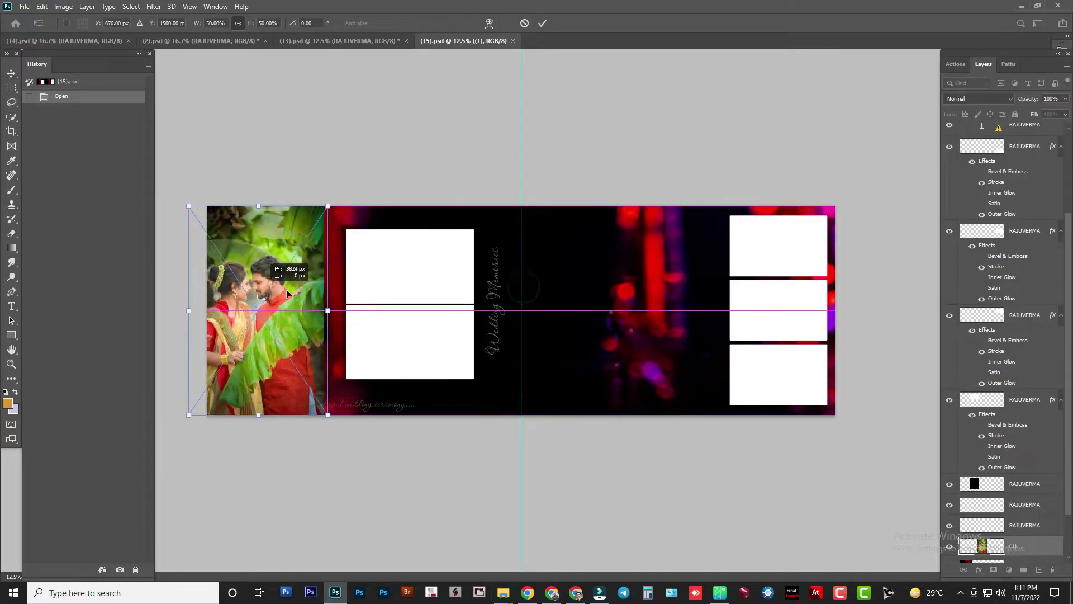
{"action": "left_click_drag", "start_coordinate": [328, 206], "coordinate": [364, 161]}
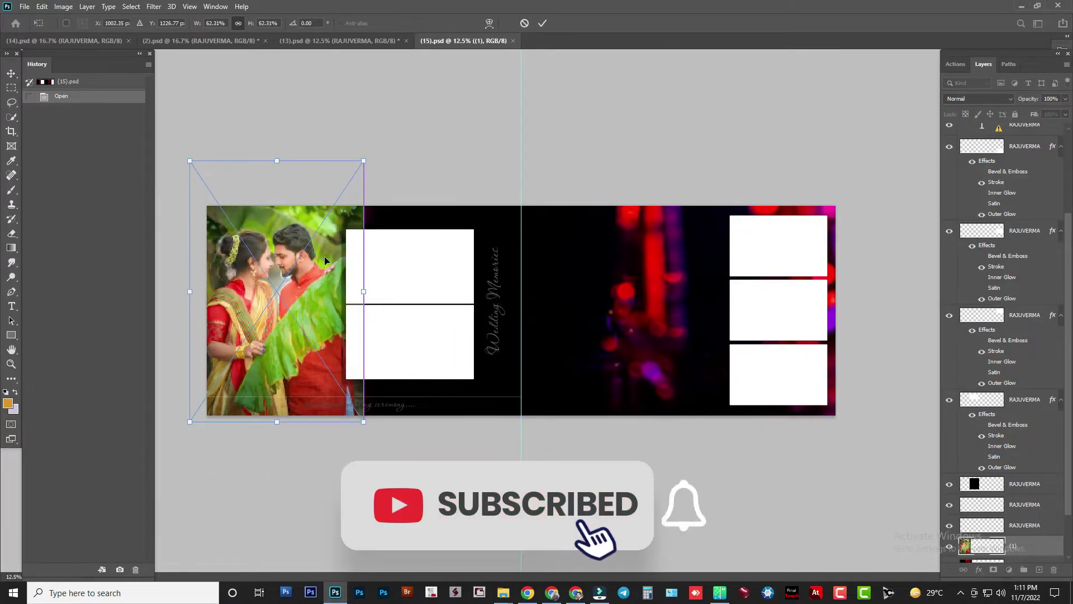
{"action": "key", "text": "Return"}
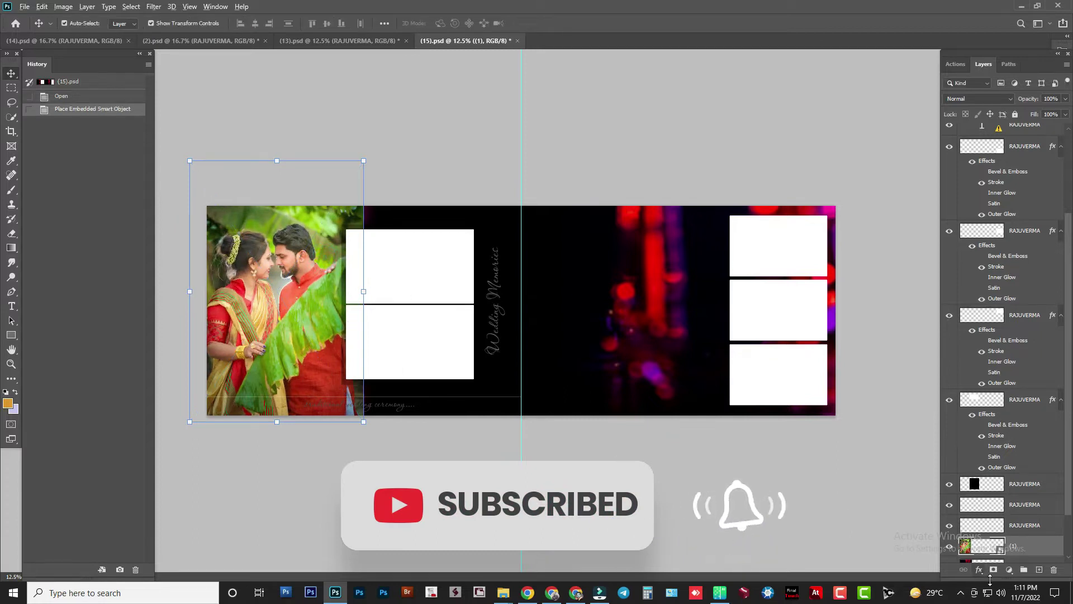
Add a black layer mask and paint it white with a 2500 soft brush to reveal the couple
{"action": "left_click", "coordinate": [994, 569], "text": "alt"}
{"action": "key", "text": "b"}
{"action": "key", "text": "d"}
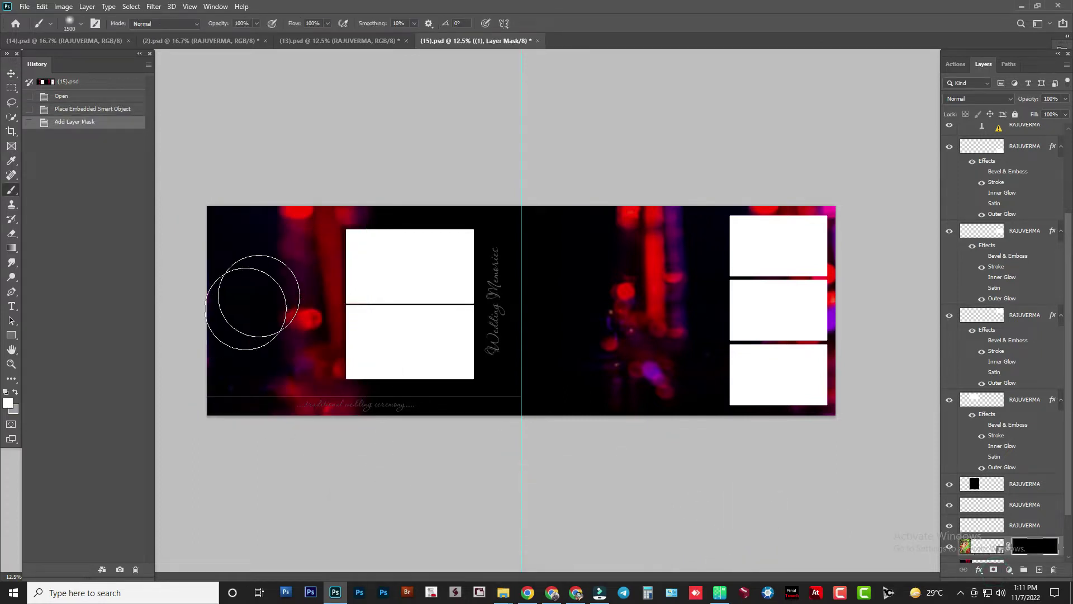
{"action": "key", "text": "bracketright"}
{"action": "key", "text": "bracketright"}
{"action": "key", "text": "bracketright"}
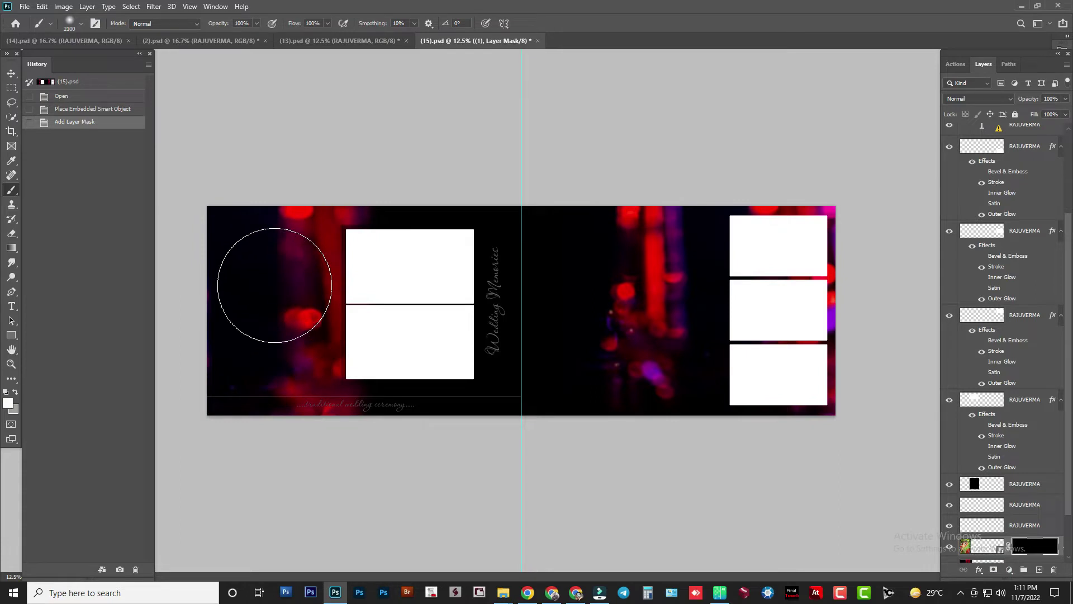
{"action": "key", "text": "bracketright"}
{"action": "key", "text": "bracketright"}
{"action": "key", "text": "bracketright"}
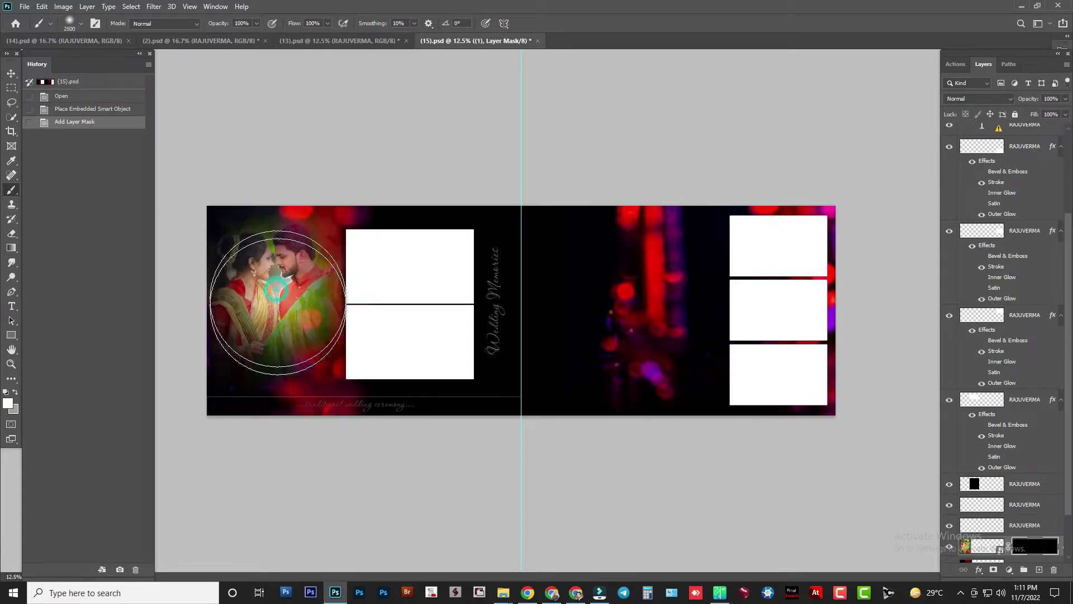
{"action": "left_click", "coordinate": [278, 291]}
{"action": "mouse_move", "coordinate": [277, 330]}
{"action": "left_mouse_down"}
{"action": "mouse_move", "coordinate": [279, 348]}
{"action": "mouse_move", "coordinate": [246, 313]}
{"action": "mouse_move", "coordinate": [259, 299]}
{"action": "left_mouse_up"}
{"action": "left_click", "coordinate": [251, 290]}
{"action": "left_click", "coordinate": [274, 283]}
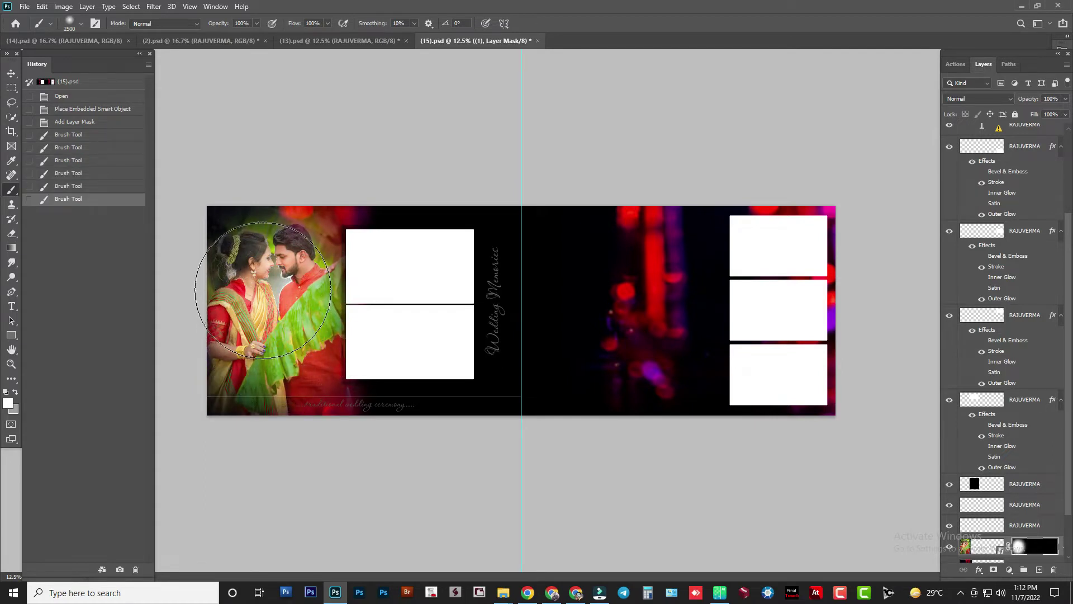
{"action": "left_click", "coordinate": [587, 313]}
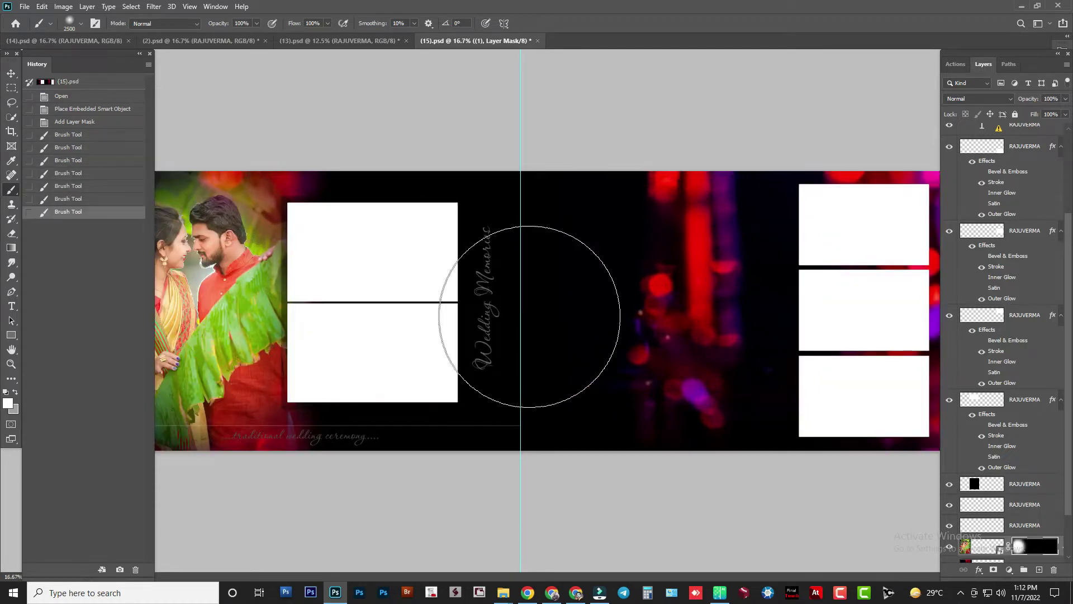
{"action": "key", "text": "v"}
{"action": "left_click", "coordinate": [581, 297]}
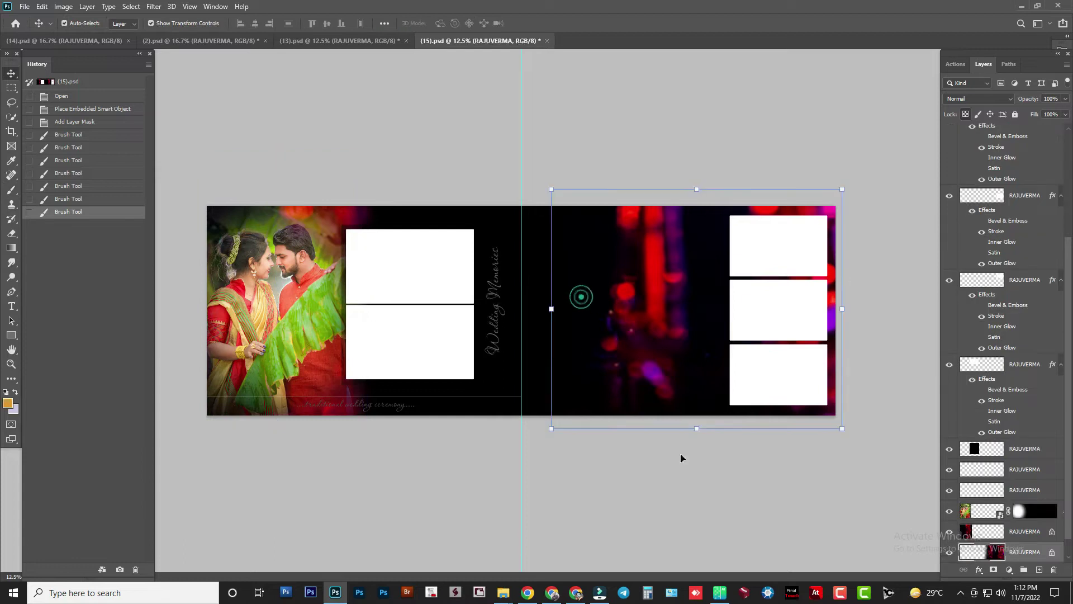
Find bride portrait (41) in DEMO PIC and drag it onto Photoshop to open it
{"action": "mouse_move", "coordinate": [502, 593]}
{"action": "left_click", "coordinate": [553, 553]}
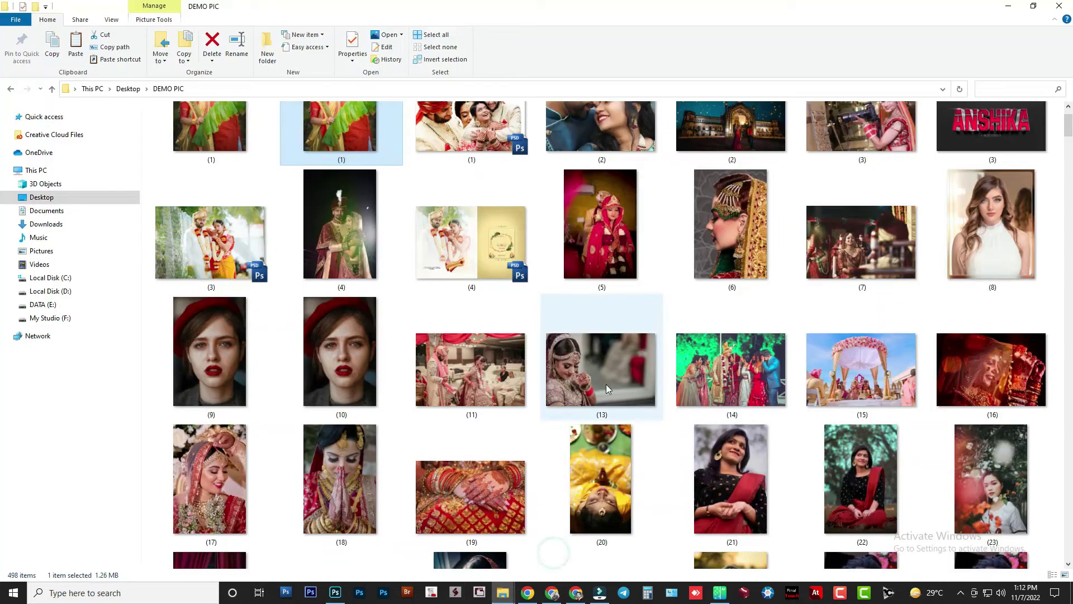
{"action": "left_click", "coordinate": [1000, 244]}
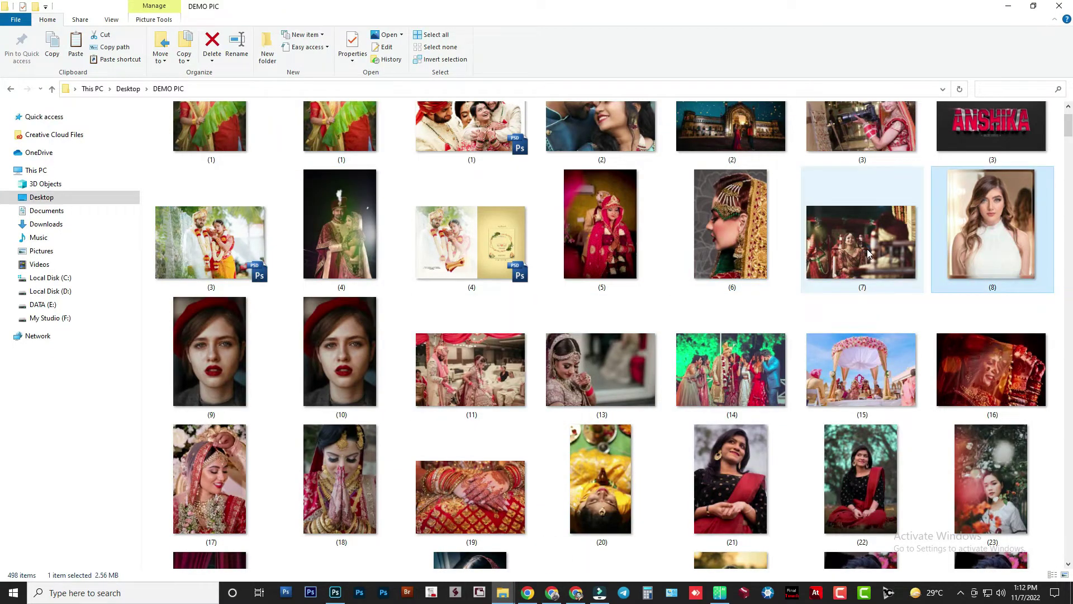
{"action": "scroll", "coordinate": [727, 335], "scroll_direction": "down", "scroll_amount": 5}
{"action": "left_click", "coordinate": [609, 391]}
{"action": "left_click_drag", "start_coordinate": [609, 391], "coordinate": [643, 31]}
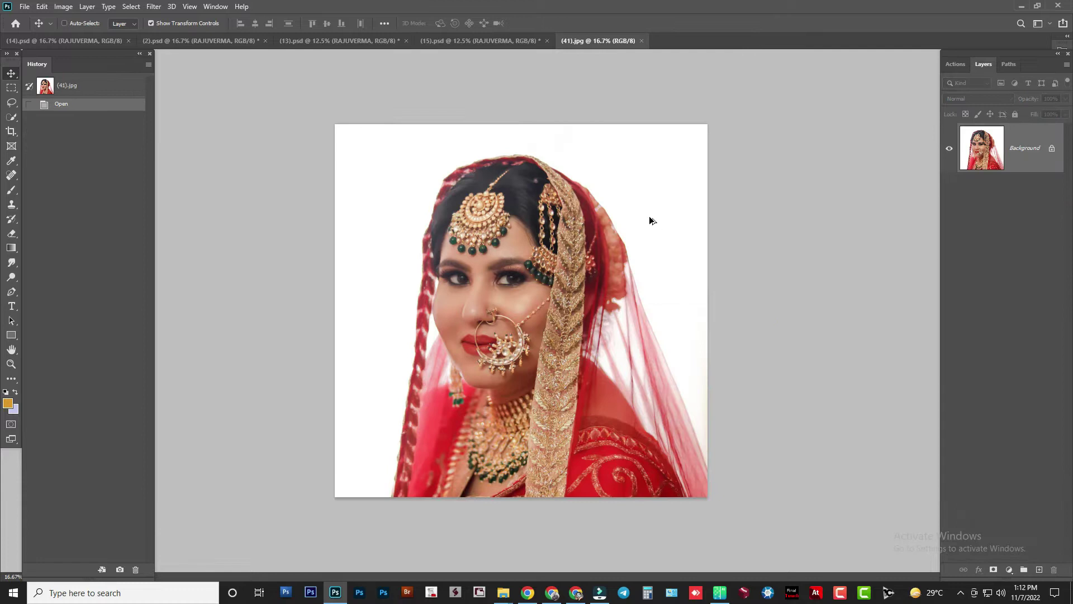
Brighten portrait (41) with Levels, copy it all, and close it without saving
{"action": "key", "text": "ctrl+l"}
{"action": "key", "text": "Return"}
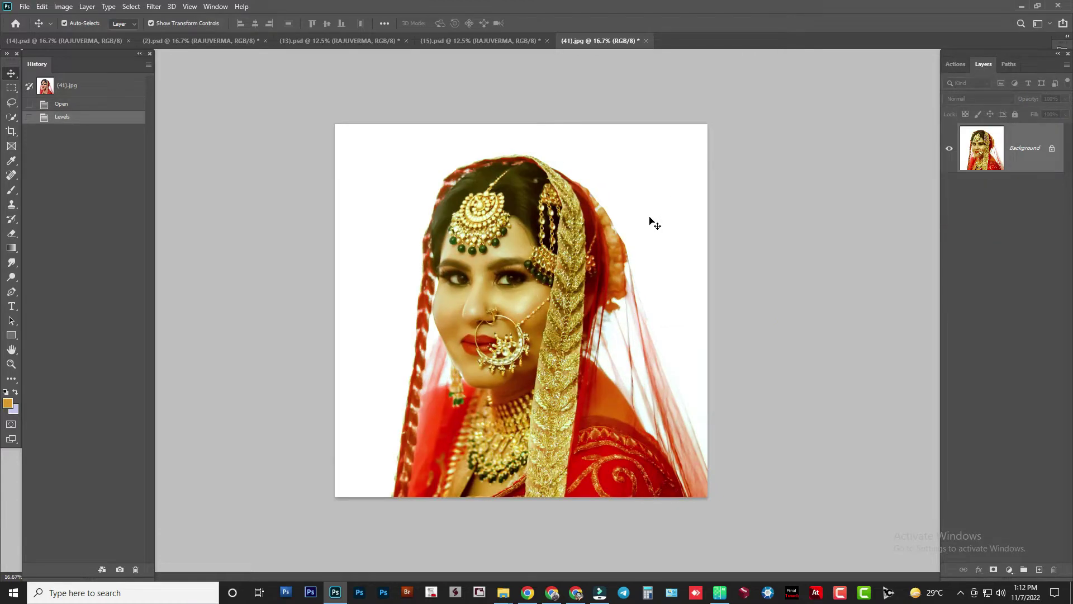
{"action": "key", "text": "ctrl+a"}
{"action": "key", "text": "ctrl+w"}
{"action": "left_click", "coordinate": [565, 218]}
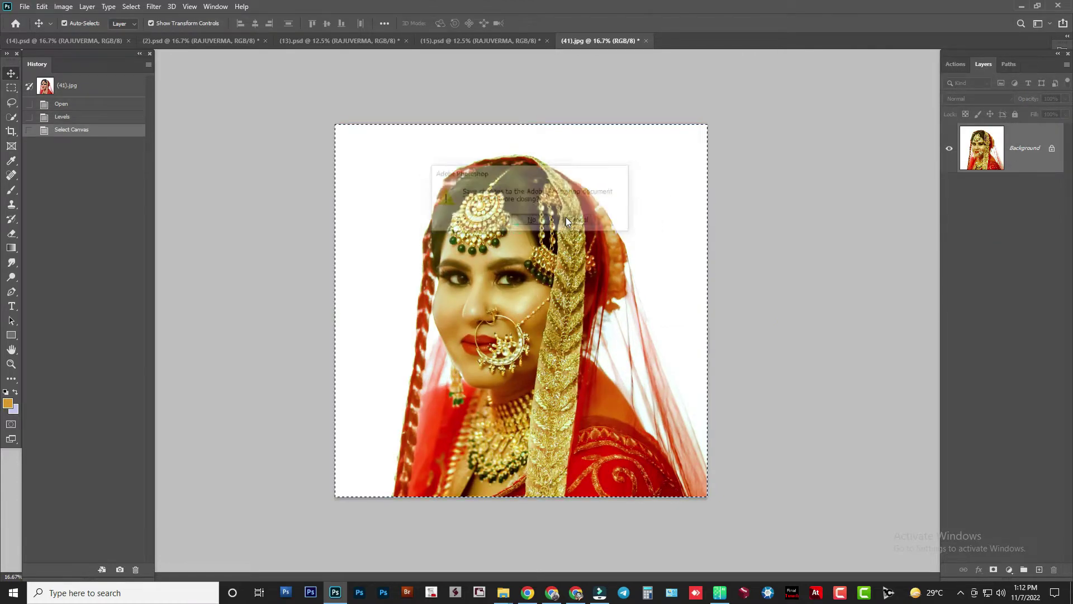
Paste the bride portrait into spread (15), move it onto the right page and rotate slightly
{"action": "key", "text": "ctrl+v"}
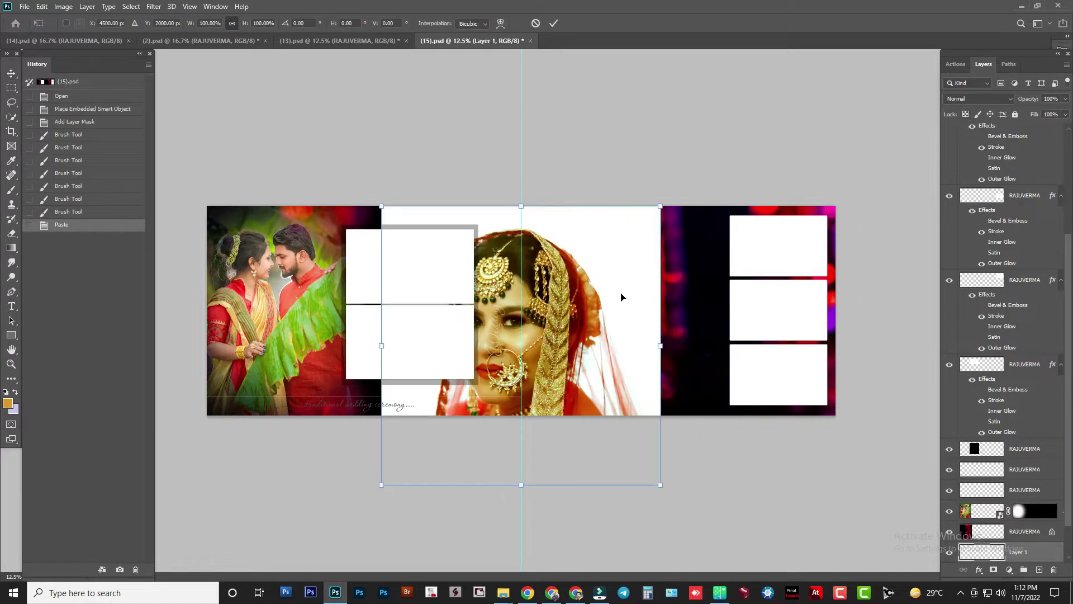
{"action": "left_click_drag", "start_coordinate": [620, 294], "coordinate": [687, 271]}
{"action": "left_click_drag", "start_coordinate": [786, 153], "coordinate": [793, 168]}
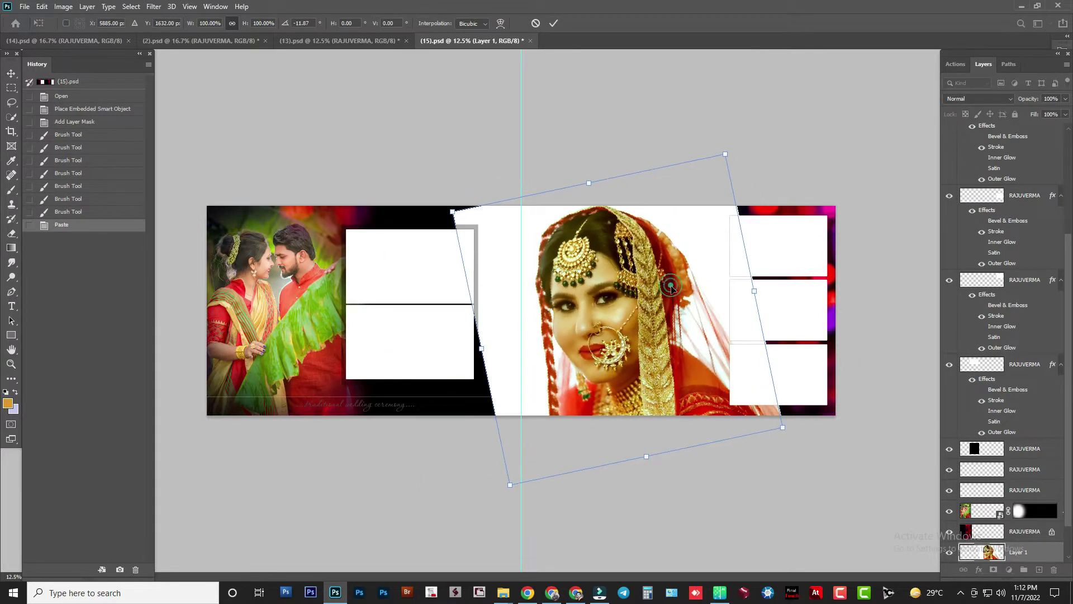
{"action": "key", "text": "Return"}
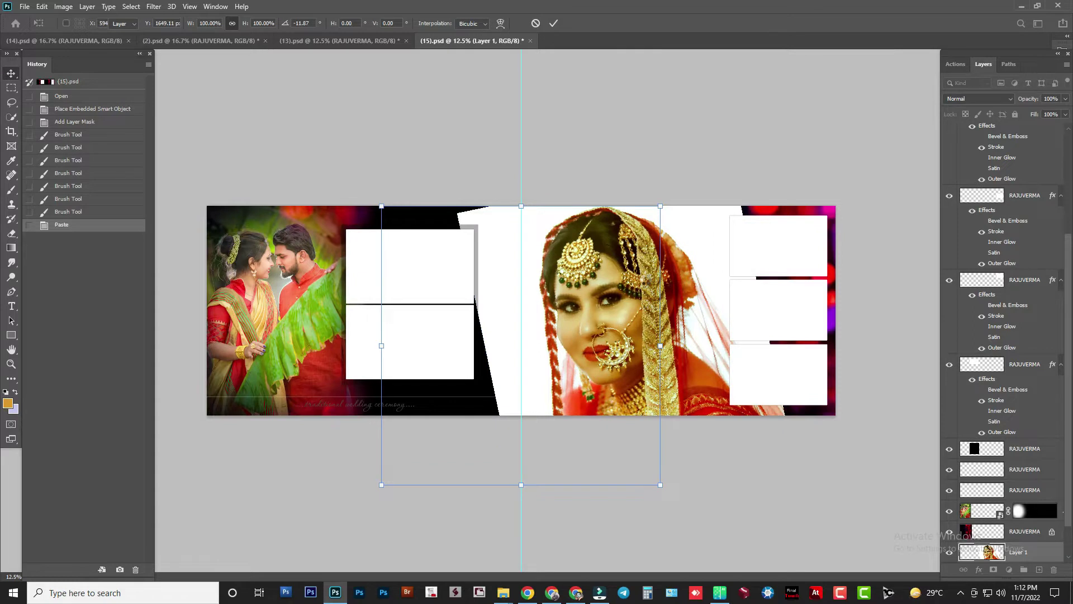
{"action": "key", "text": "Return"}
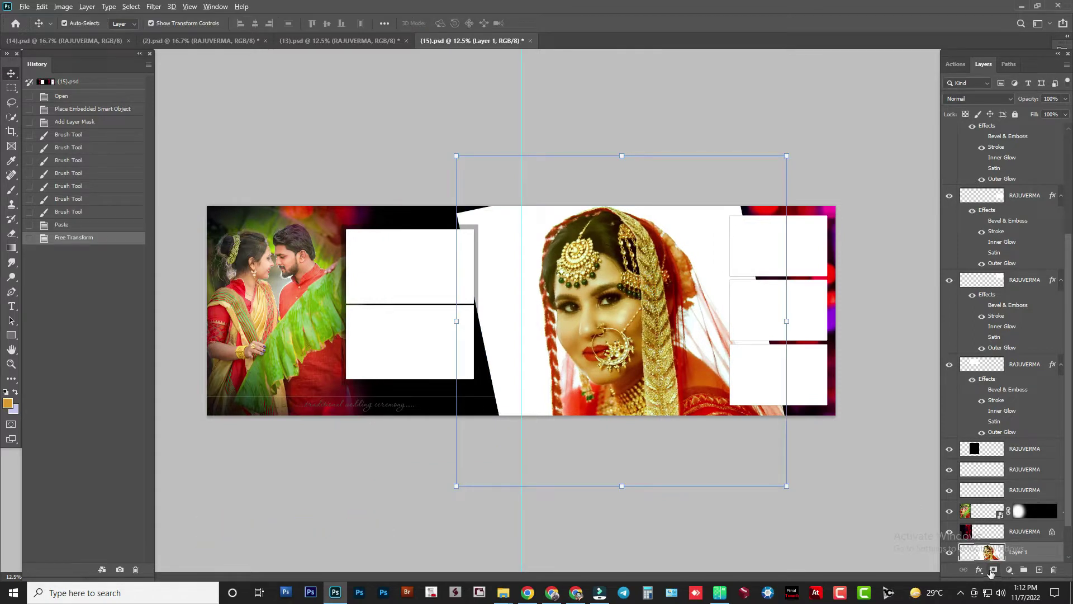
Add a black layer mask and brush the bride's face back in softly
{"action": "left_click", "coordinate": [992, 569], "text": "alt"}
{"action": "key", "text": "b"}
{"action": "mouse_move", "coordinate": [611, 311]}
{"action": "left_mouse_down"}
{"action": "mouse_move", "coordinate": [630, 354]}
{"action": "mouse_move", "coordinate": [628, 341]}
{"action": "left_mouse_up"}
{"action": "left_click", "coordinate": [626, 335]}
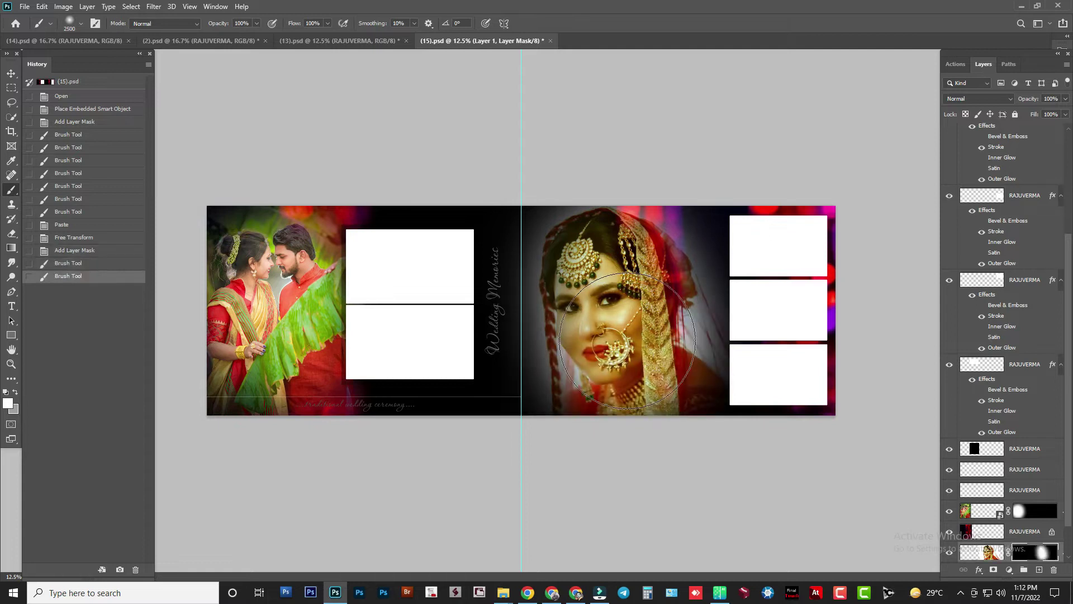
{"action": "left_click", "coordinate": [624, 329]}
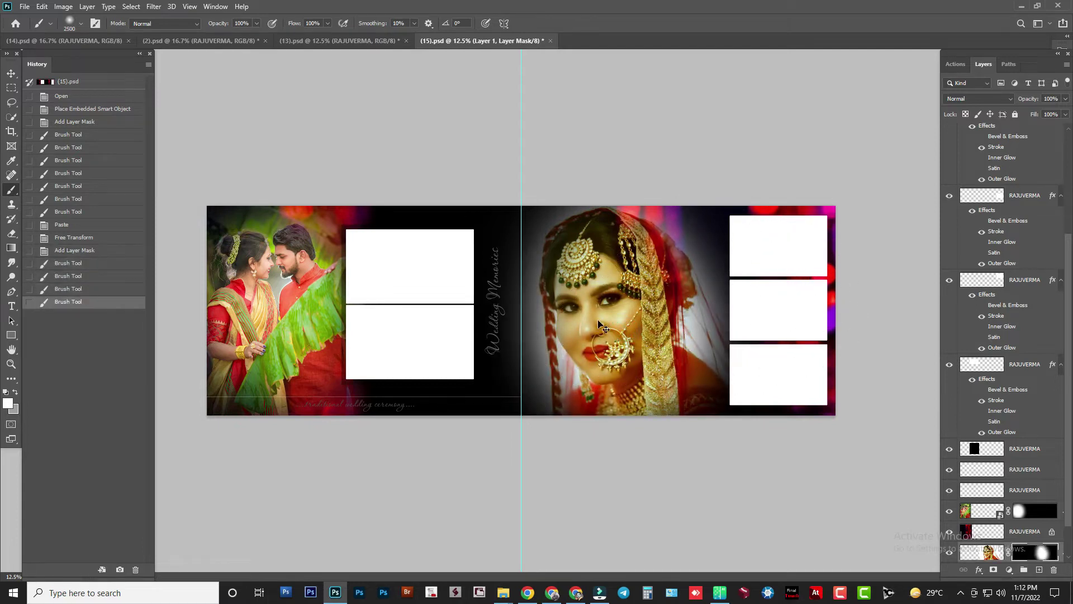
Add a #e70f0f red solid colour fill clipped to the bride photo, Screen mode at 43% opacity
{"action": "key", "text": "v"}
{"action": "left_click", "coordinate": [606, 316]}
{"action": "left_click", "coordinate": [1008, 570]}
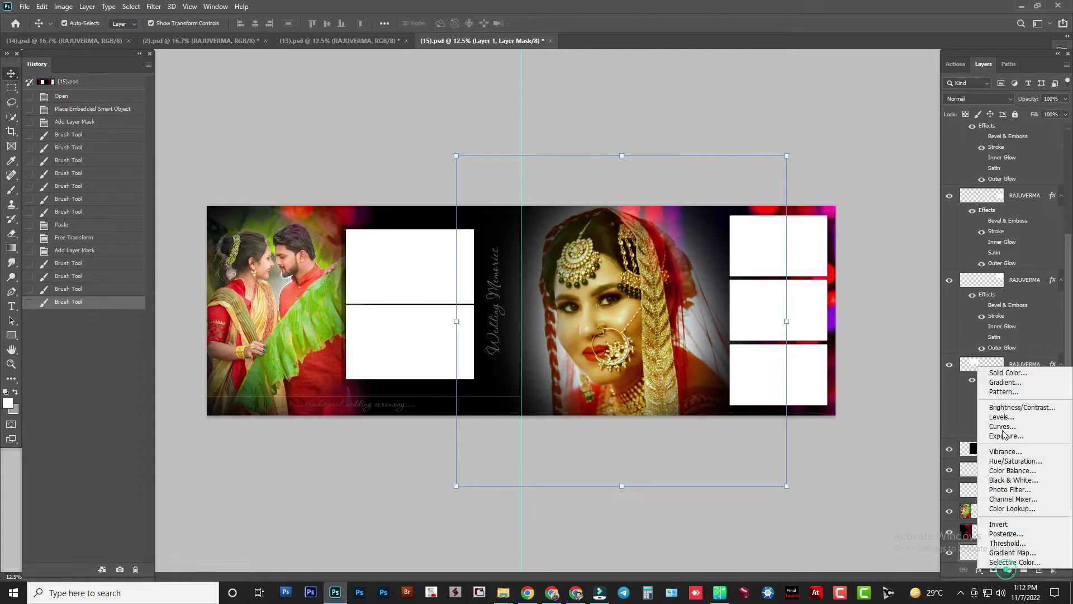
{"action": "left_click", "coordinate": [1008, 377]}
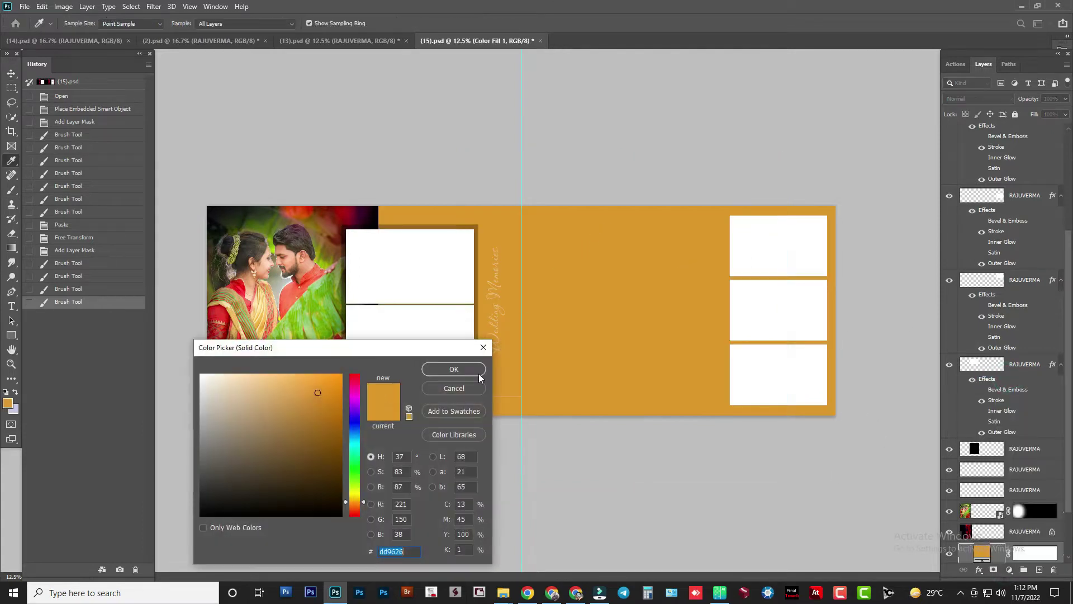
{"action": "type", "text": "e70f0f"}
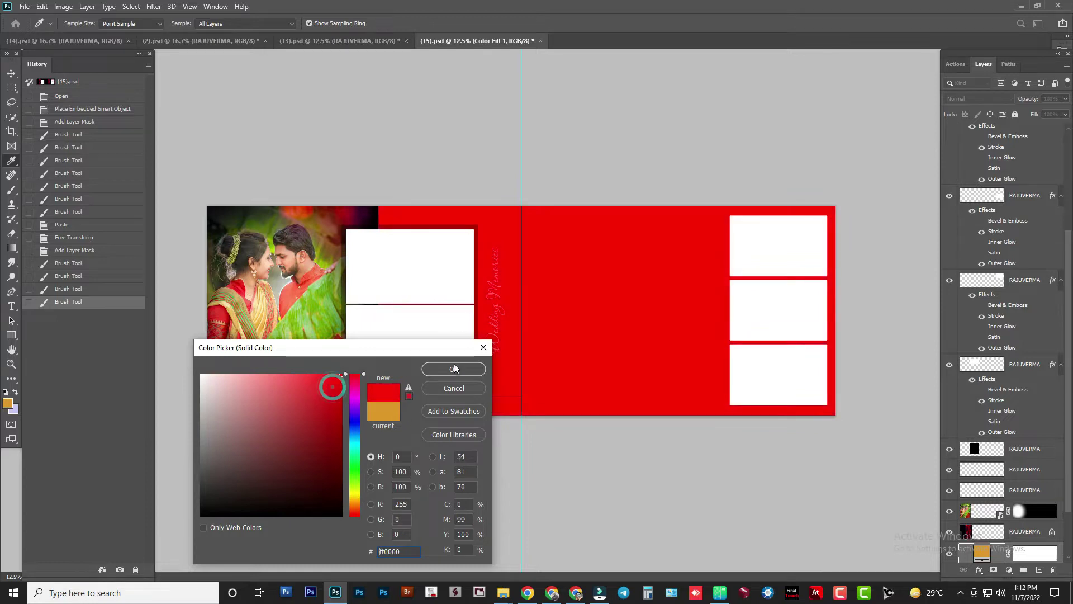
{"action": "left_click", "coordinate": [454, 369]}
{"action": "key", "text": "ctrl+alt+g"}
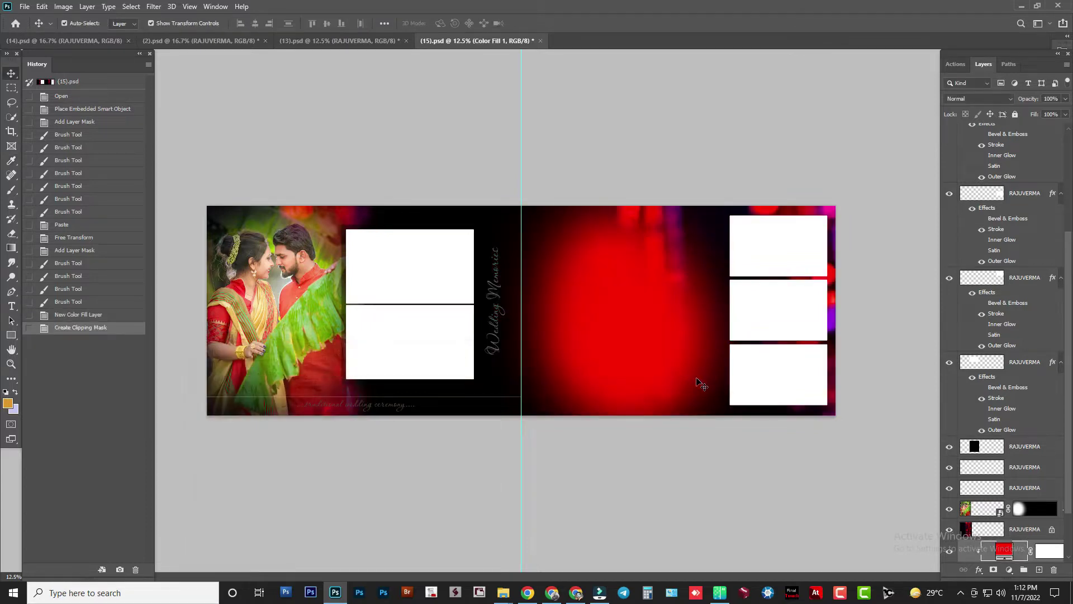
{"action": "left_click", "coordinate": [984, 101]}
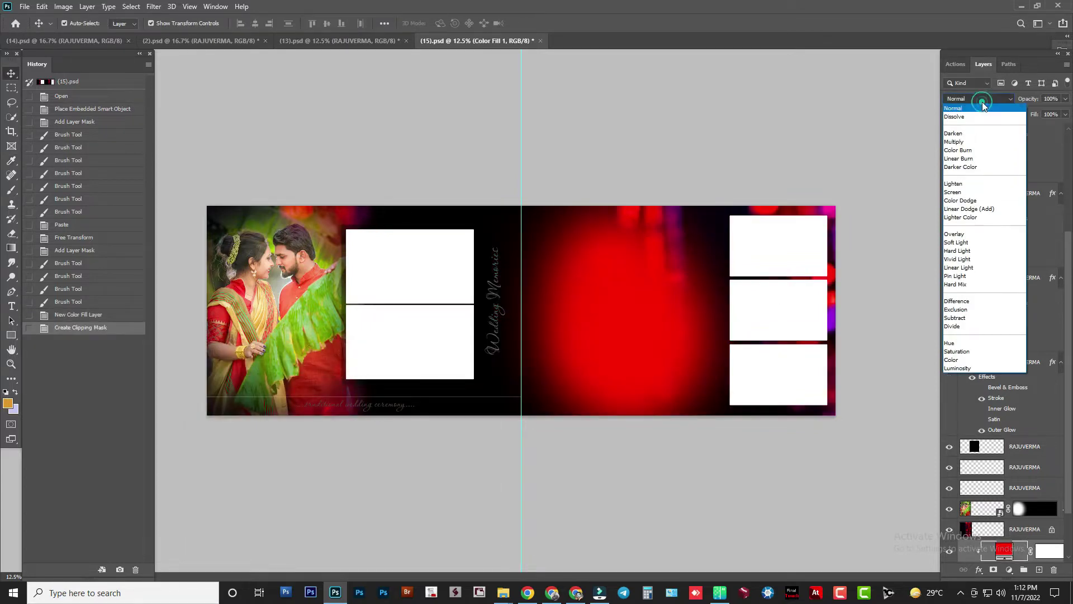
{"action": "left_click", "coordinate": [952, 191]}
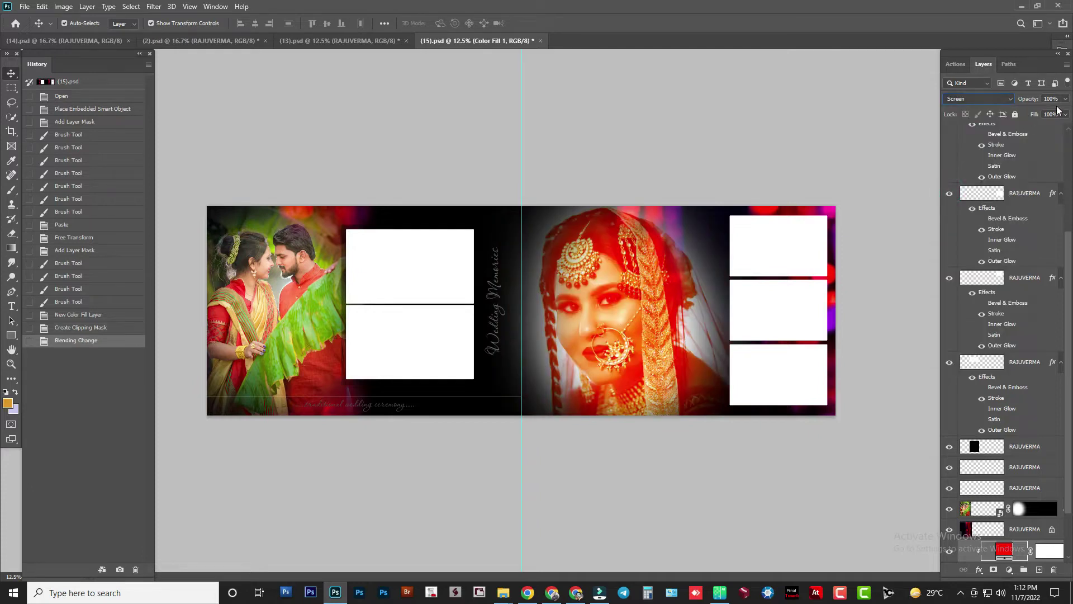
{"action": "left_click_drag", "start_coordinate": [1065, 98], "coordinate": [1035, 112]}
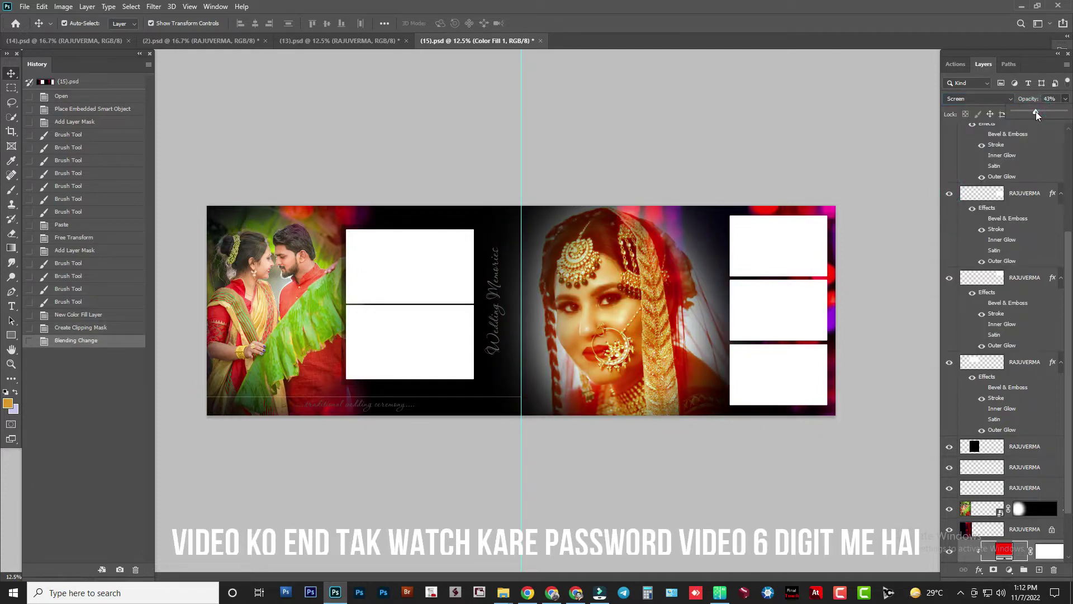
{"action": "scroll", "coordinate": [1032, 497], "scroll_direction": "down", "scroll_amount": 3}
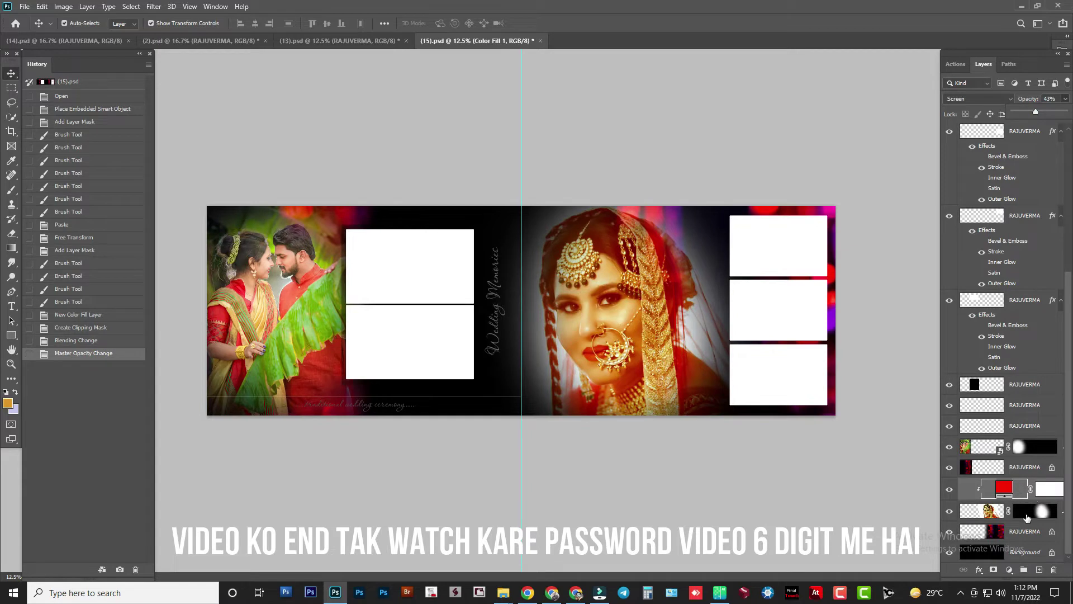
{"action": "left_click", "coordinate": [1026, 513]}
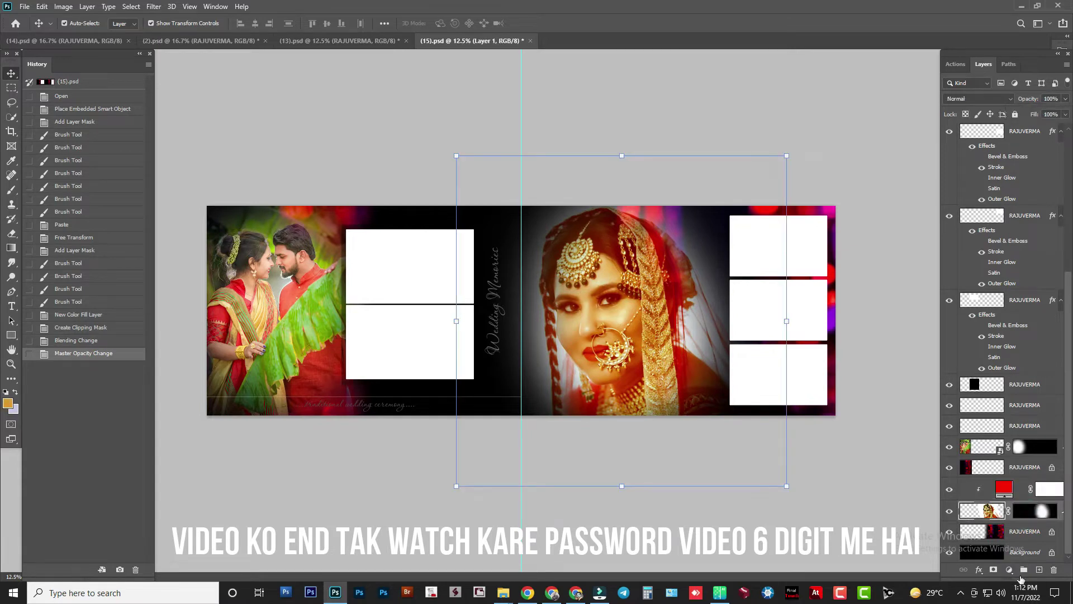
Add a Gradient Map adjustment using the Basics black-to-white preset
{"action": "left_click", "coordinate": [1010, 570]}
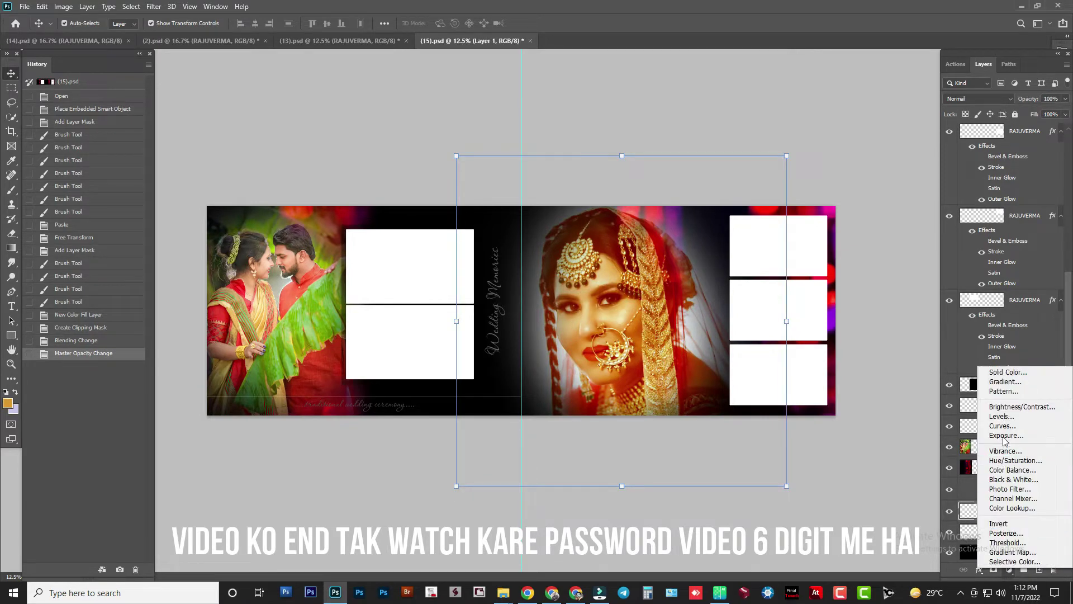
{"action": "left_click", "coordinate": [1012, 552]}
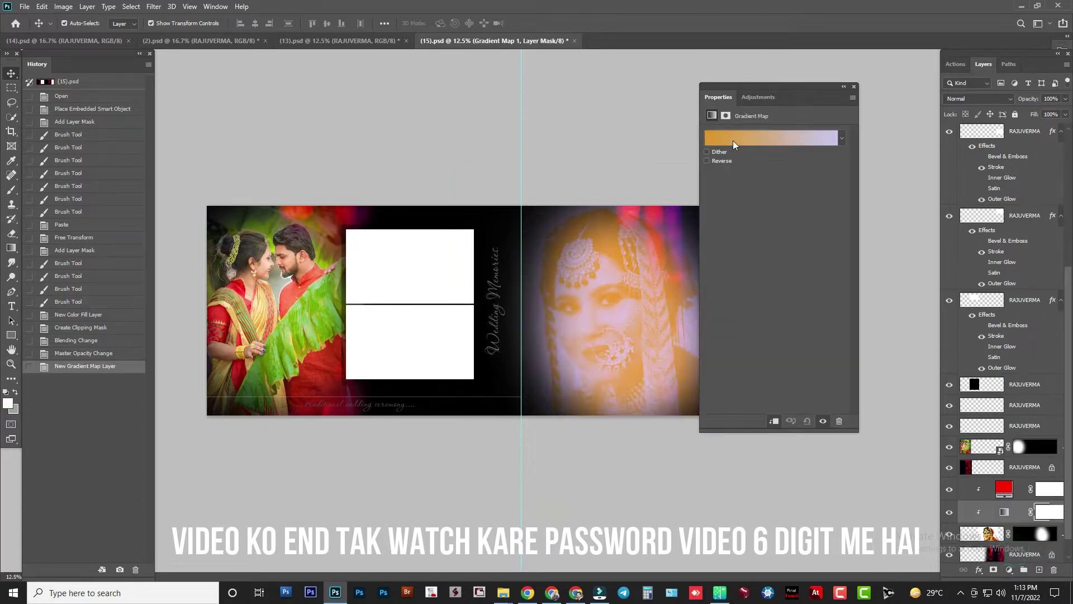
{"action": "left_click", "coordinate": [733, 140]}
{"action": "left_click", "coordinate": [169, 177]}
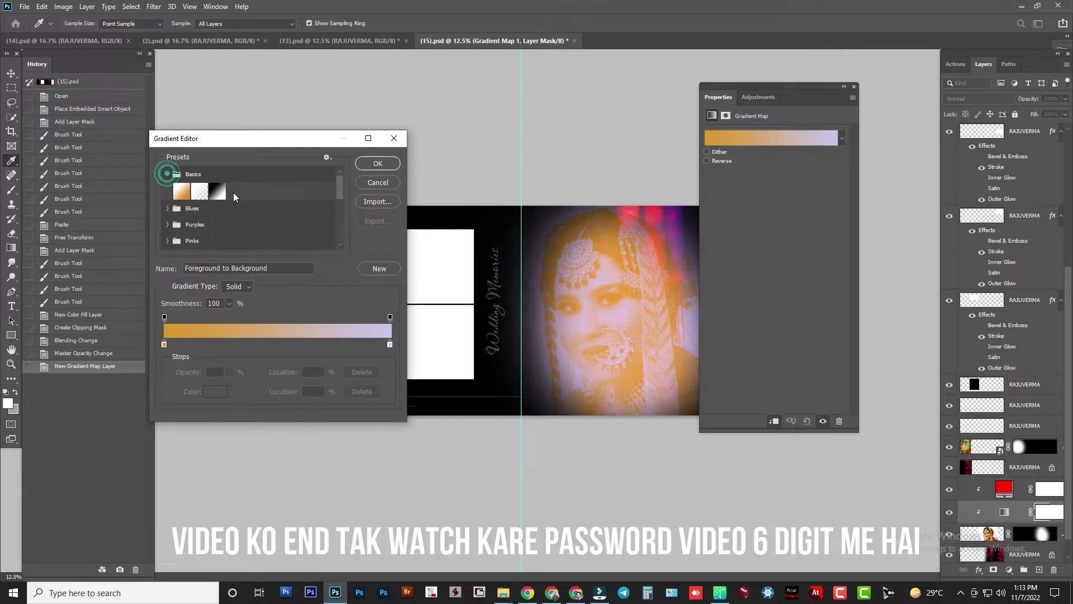
{"action": "left_click", "coordinate": [218, 195]}
{"action": "left_click", "coordinate": [365, 164]}
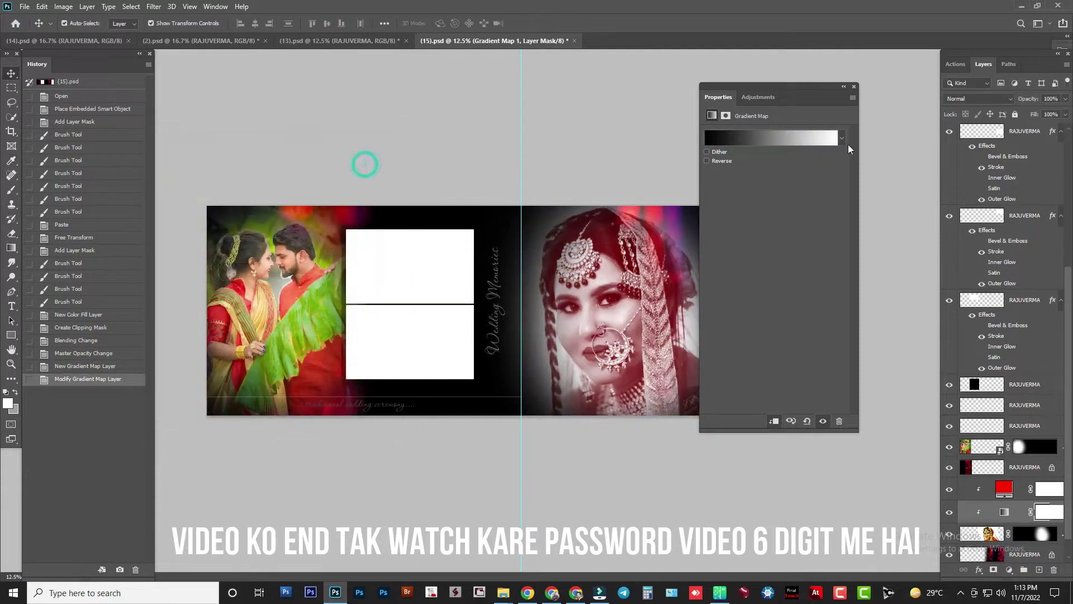
{"action": "left_click", "coordinate": [854, 87]}
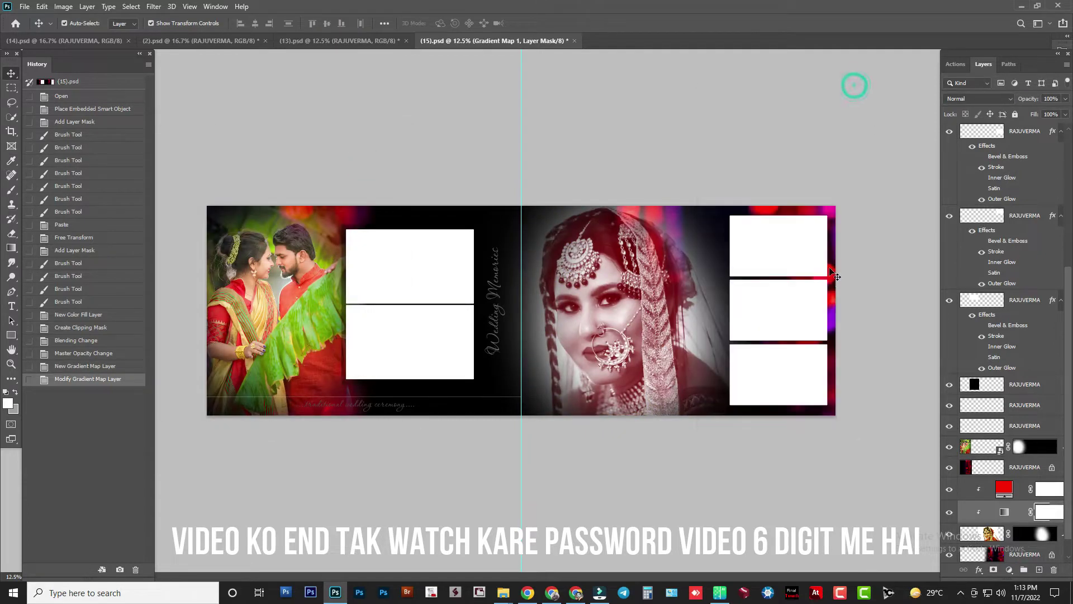
Reduce the red colour fill layer's opacity to 36%
{"action": "left_click", "coordinate": [790, 244]}
{"action": "left_click", "coordinate": [652, 292]}
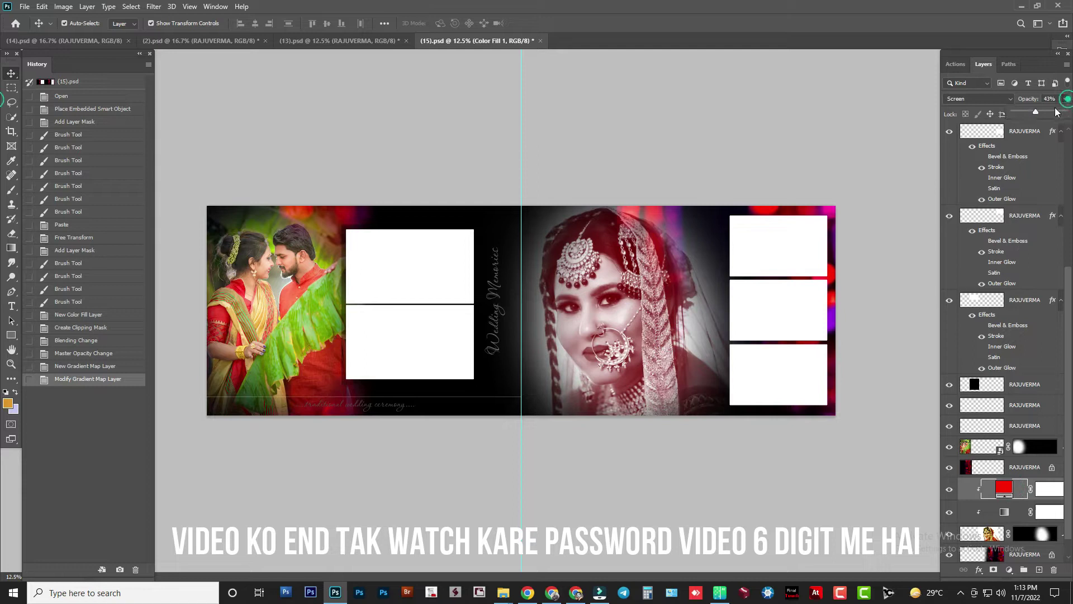
{"action": "left_click_drag", "start_coordinate": [1032, 111], "coordinate": [1030, 110]}
{"action": "key", "text": "ctrl+plus"}
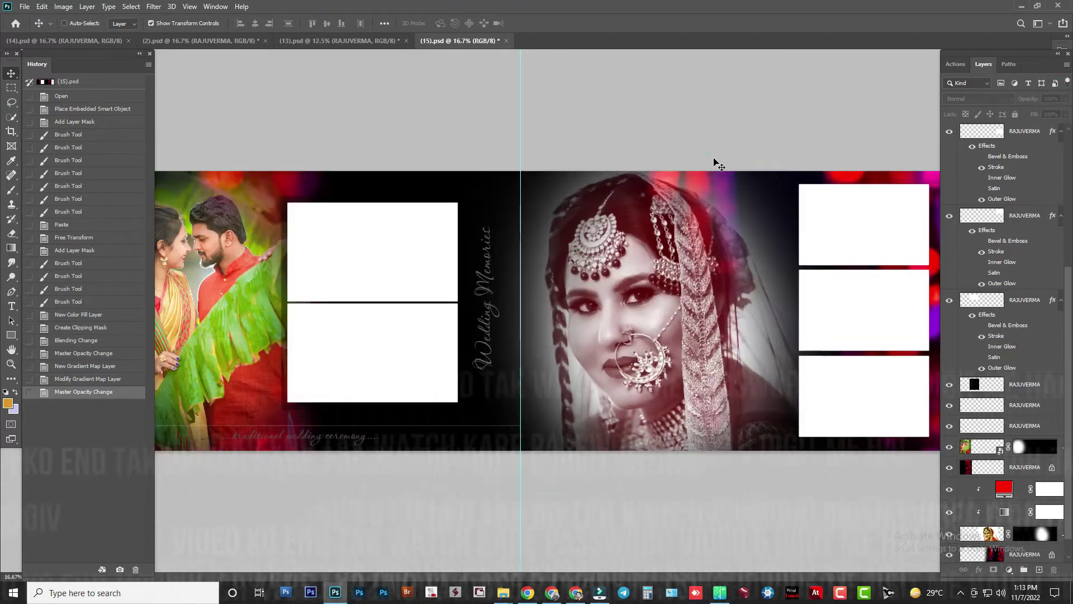
{"action": "left_click", "coordinate": [390, 270], "text": "ctrl"}
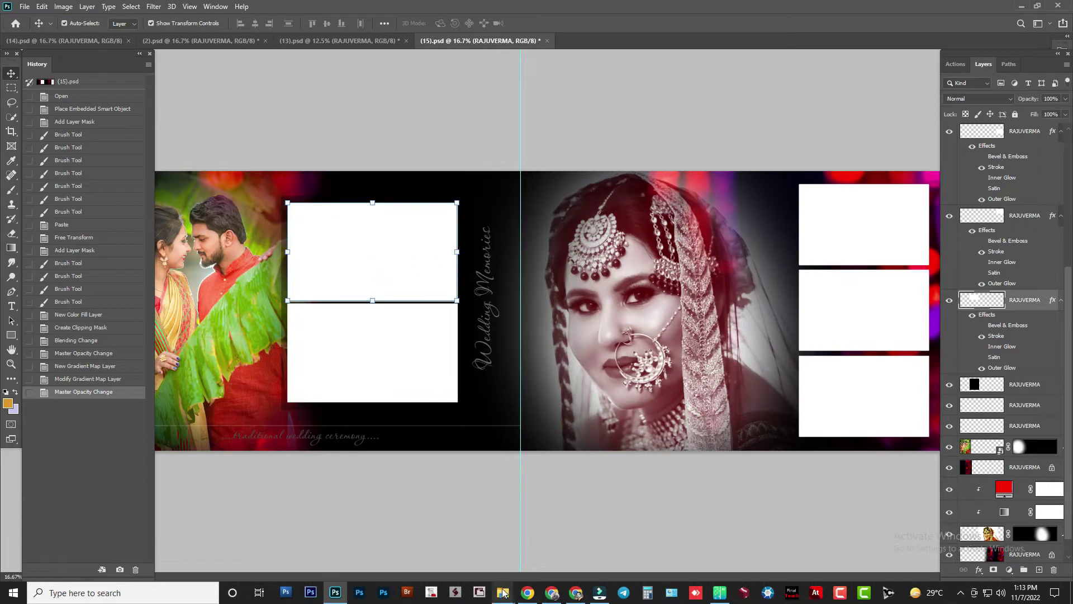
Open photo (103) from DEMO PIC in Photoshop, inspect it, then close it
{"action": "left_click", "coordinate": [575, 558]}
{"action": "scroll", "coordinate": [925, 380], "scroll_direction": "down", "scroll_amount": 3}
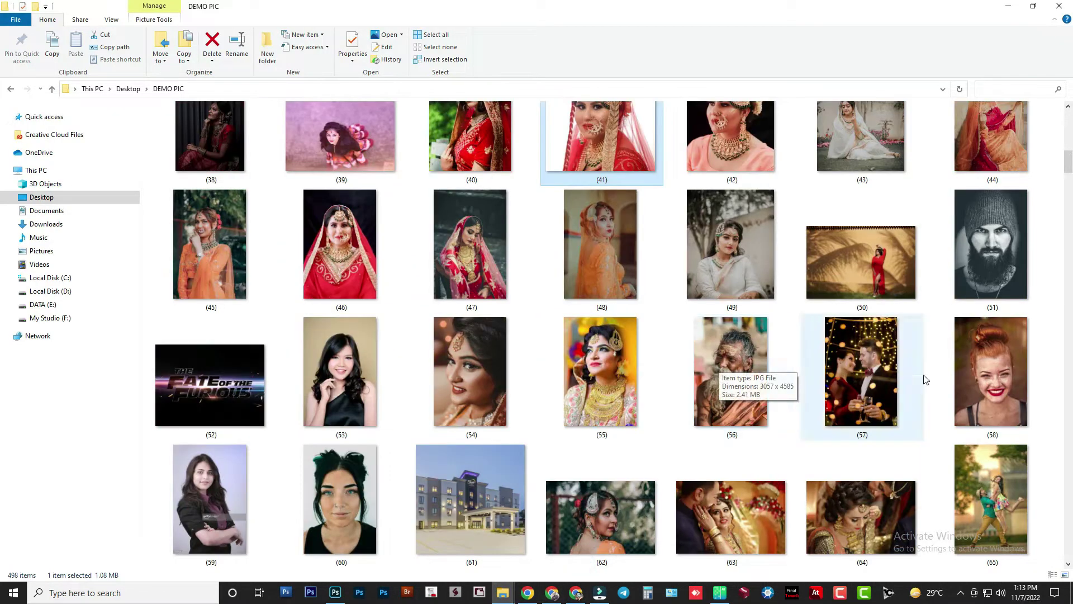
{"action": "scroll", "coordinate": [894, 380], "scroll_direction": "down", "scroll_amount": 3}
{"action": "scroll", "coordinate": [699, 375], "scroll_direction": "down", "scroll_amount": 3}
{"action": "left_click", "coordinate": [462, 264]}
{"action": "scroll", "coordinate": [470, 291], "scroll_direction": "down", "scroll_amount": 2}
{"action": "scroll", "coordinate": [424, 346], "scroll_direction": "down", "scroll_amount": 2}
{"action": "left_click", "coordinate": [425, 265]}
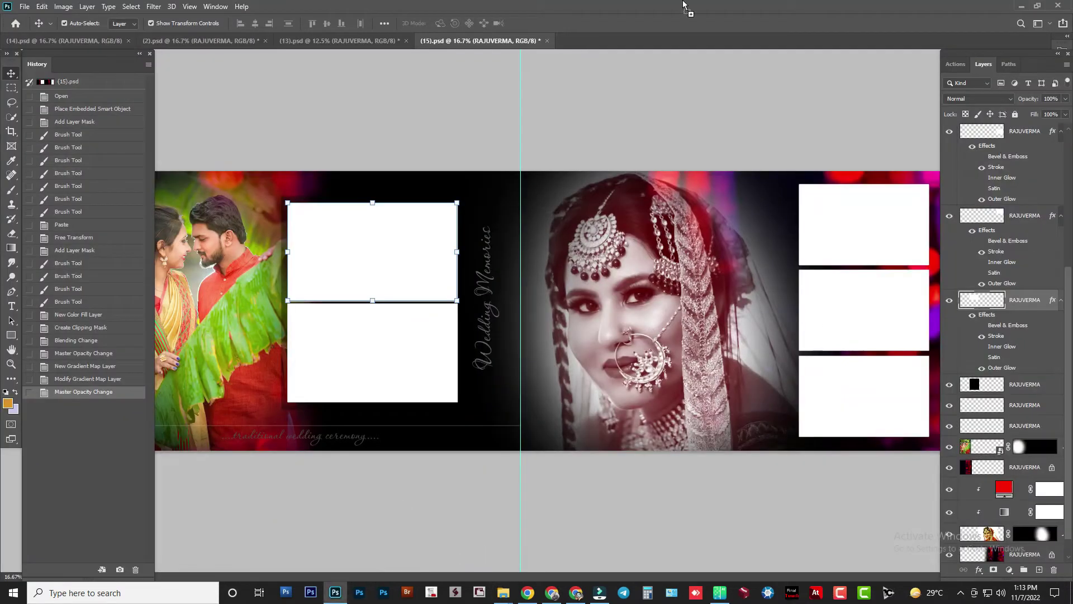
{"action": "left_click_drag", "start_coordinate": [461, 266], "coordinate": [460, 183]}
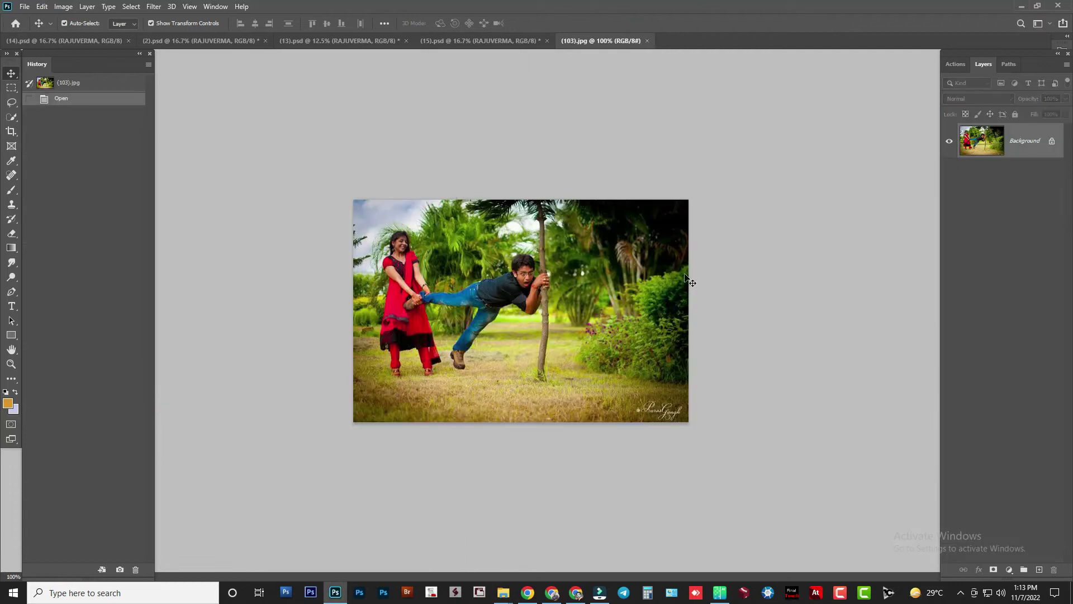
{"action": "key", "text": "ctrl+plus"}
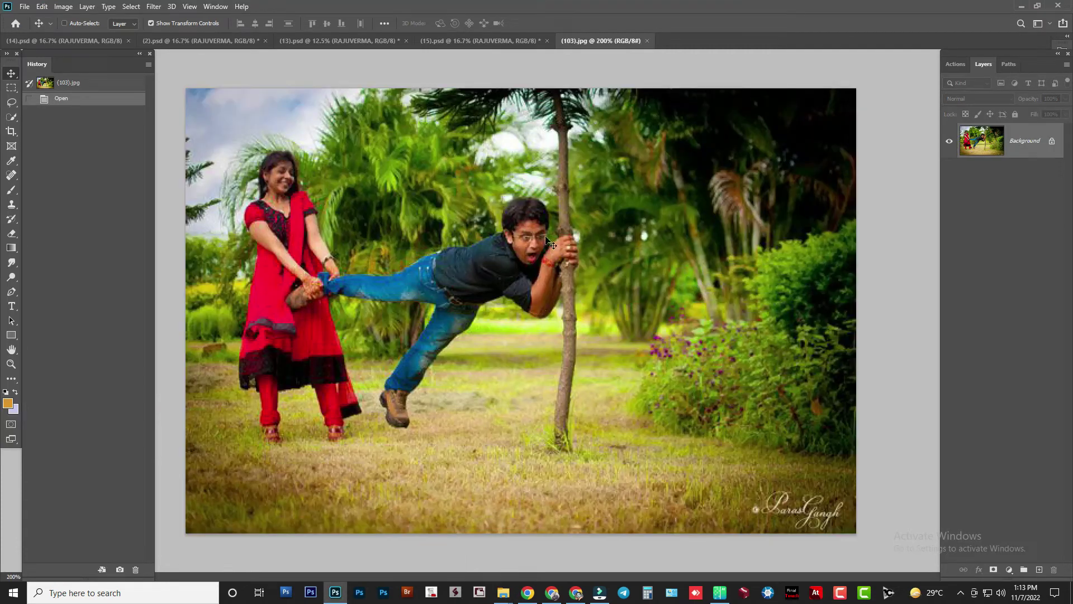
{"action": "key", "text": "ctrl+w"}
{"action": "mouse_move", "coordinate": [502, 592]}
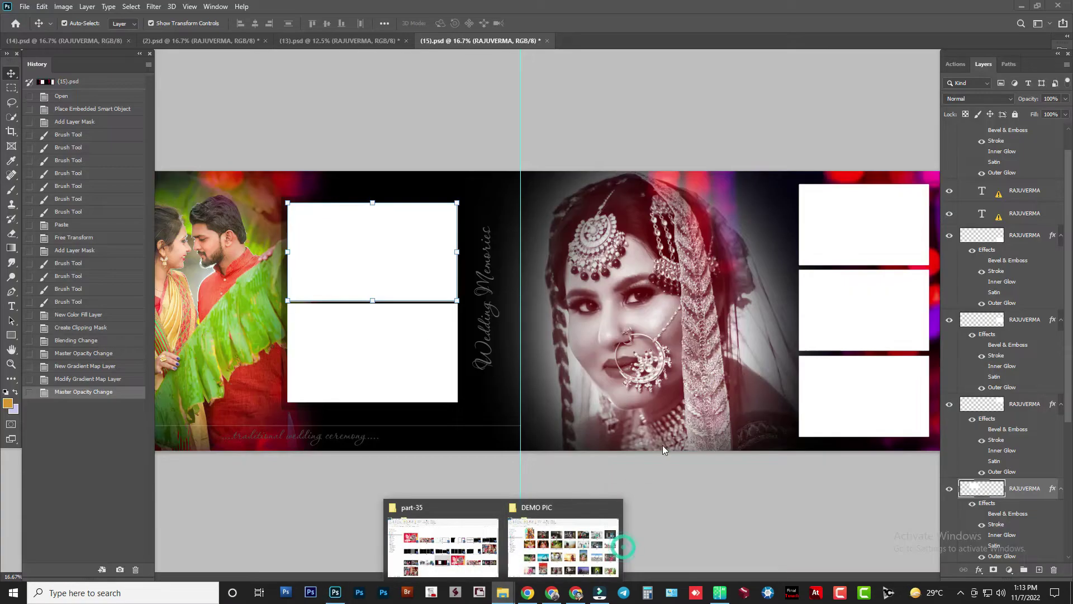
Drag couple photo (130) from DEMO PIC onto Photoshop to open it
{"action": "left_click", "coordinate": [609, 537]}
{"action": "scroll", "coordinate": [702, 351], "scroll_direction": "down", "scroll_amount": 5}
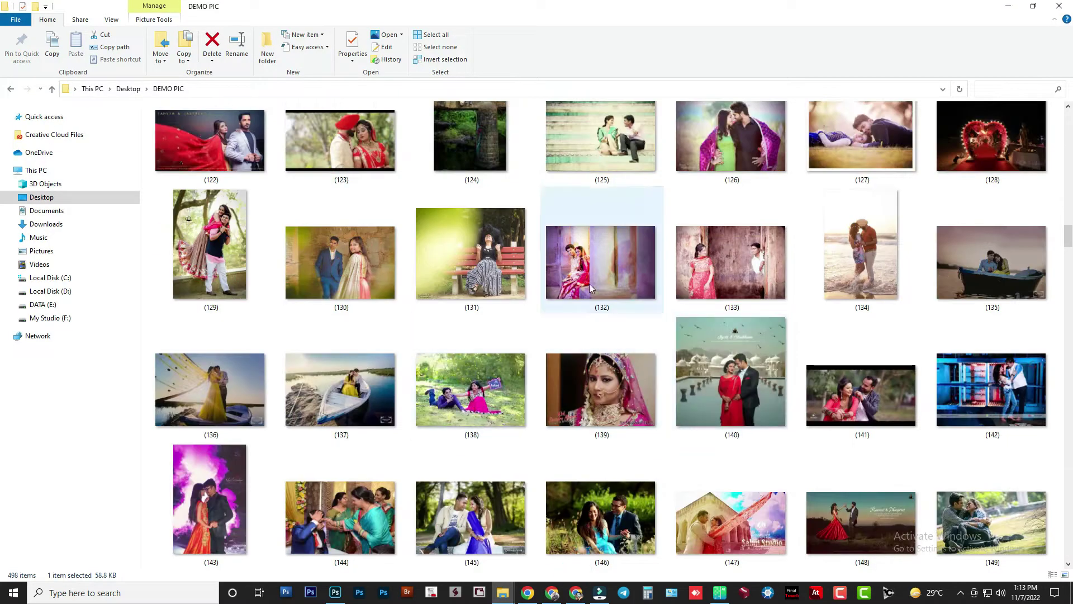
{"action": "left_click", "coordinate": [597, 262]}
{"action": "mouse_move", "coordinate": [335, 279]}
{"action": "left_mouse_down"}
{"action": "mouse_move", "coordinate": [346, 597]}
{"action": "mouse_move", "coordinate": [647, 54]}
{"action": "left_mouse_up"}
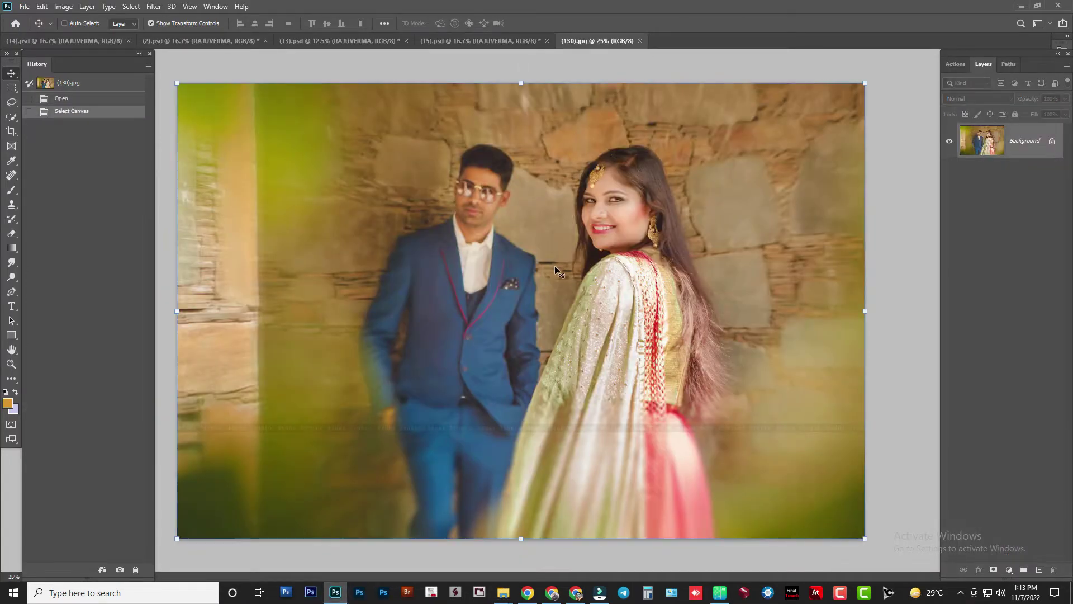
Open Camera Raw Filter on photo (130) and set white balance to Temperature -21, Tint -6
{"action": "left_click", "coordinate": [154, 6]}
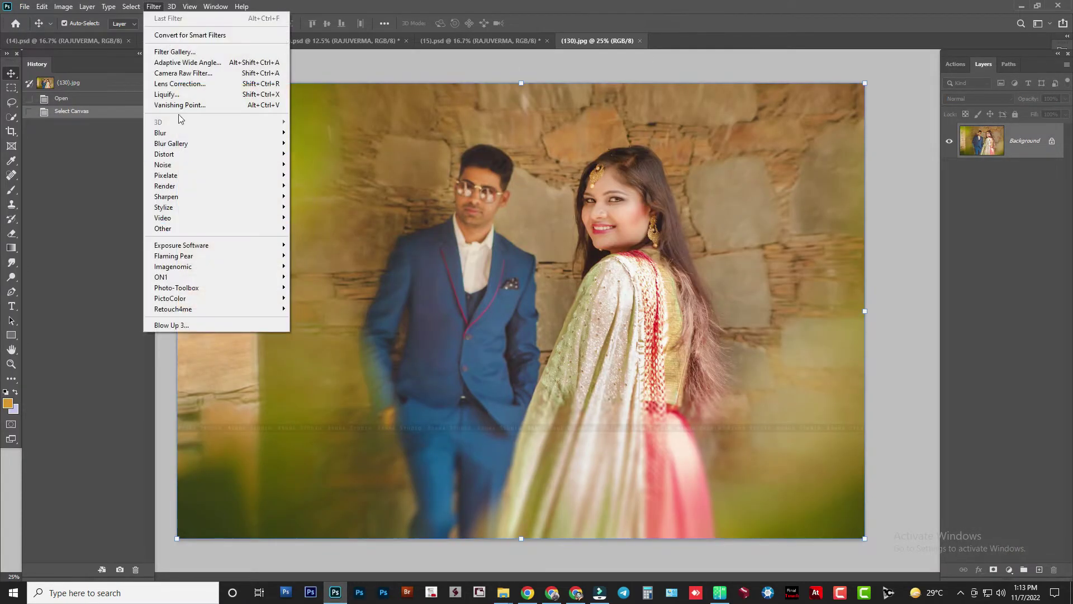
{"action": "left_click", "coordinate": [176, 71]}
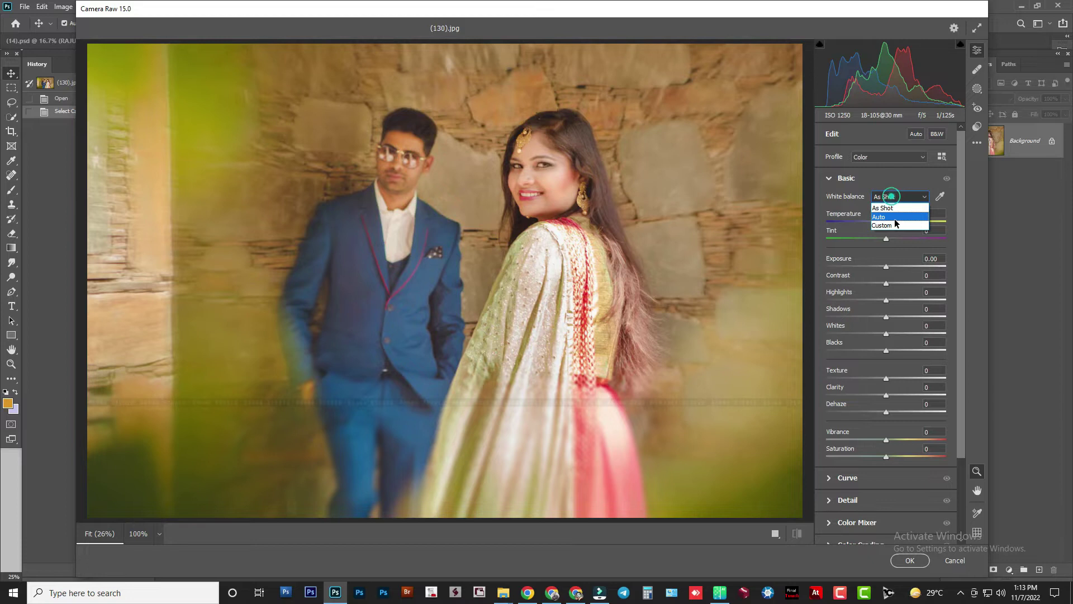
{"action": "left_click", "coordinate": [894, 217]}
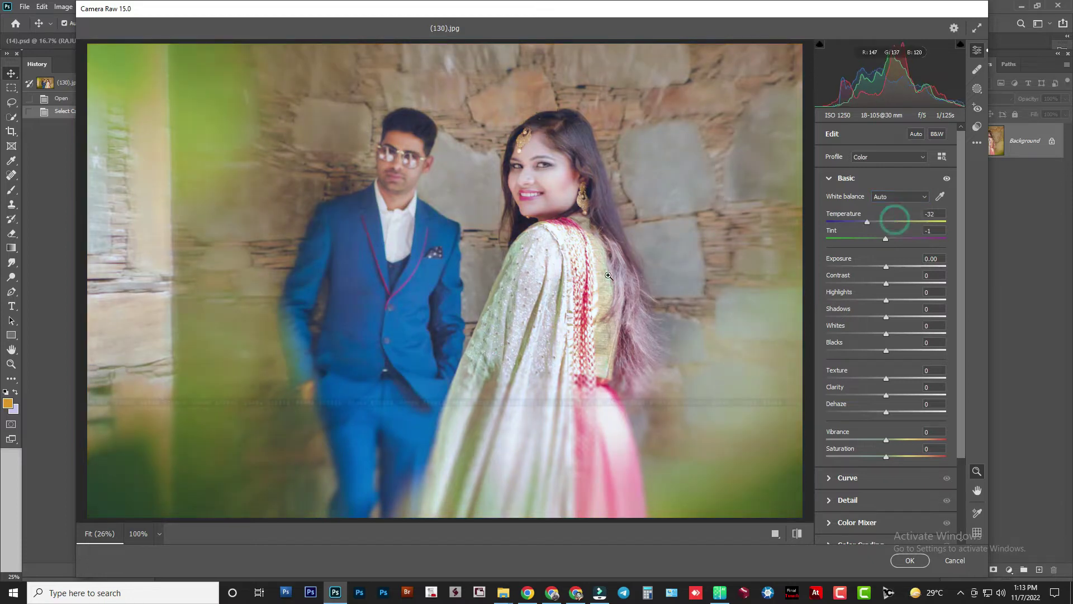
{"action": "left_click", "coordinate": [874, 223]}
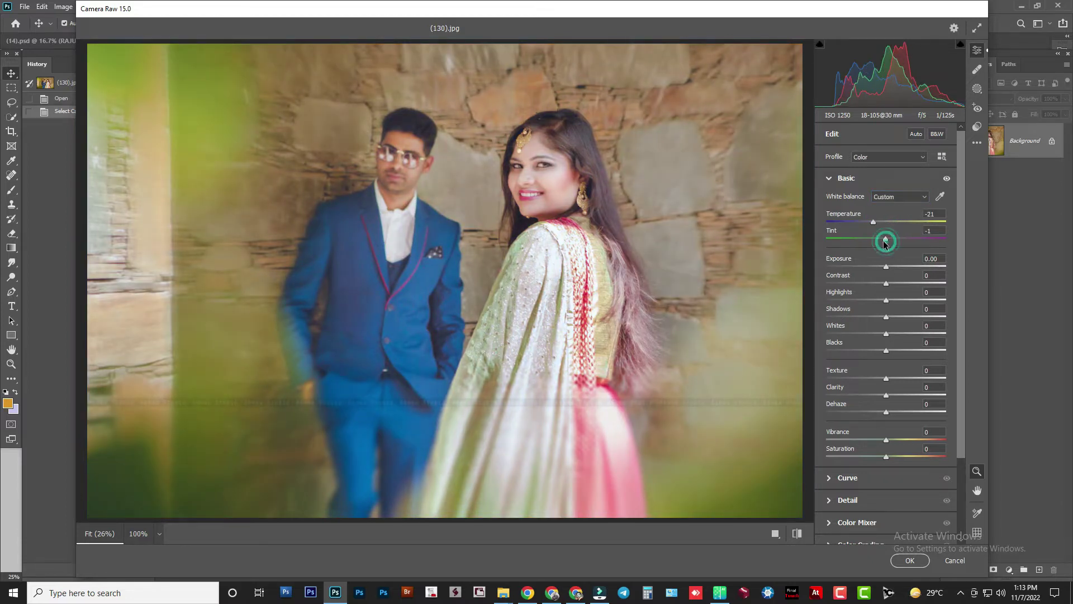
{"action": "left_click", "coordinate": [884, 239]}
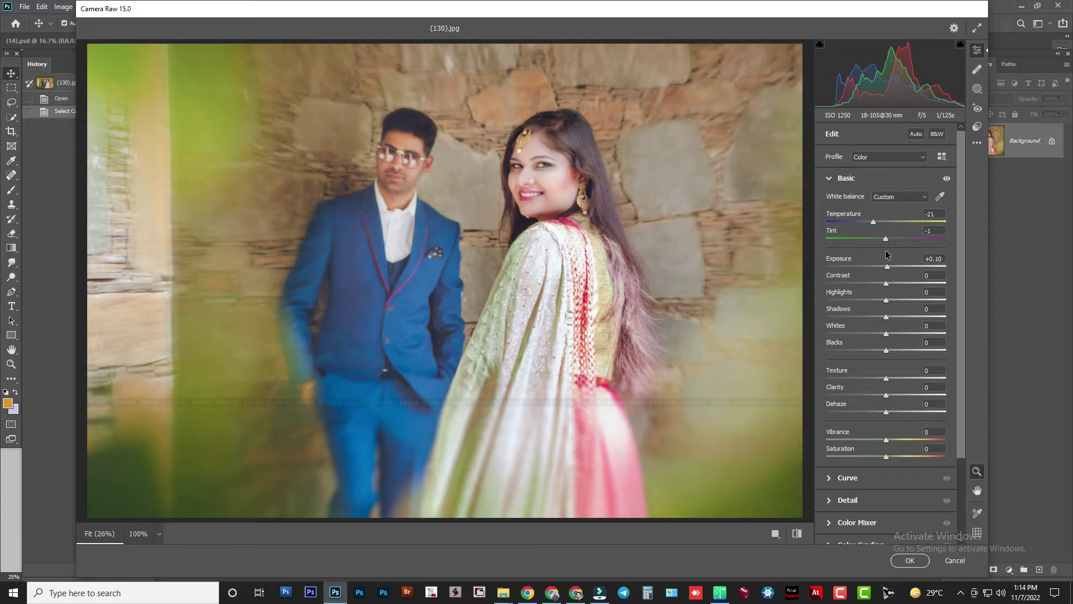
{"action": "left_click_drag", "start_coordinate": [885, 241], "coordinate": [883, 242]}
Try Camera Raw presets 6 and 2, then apply preset 45 and confirm the filter
{"action": "left_click", "coordinate": [979, 127]}
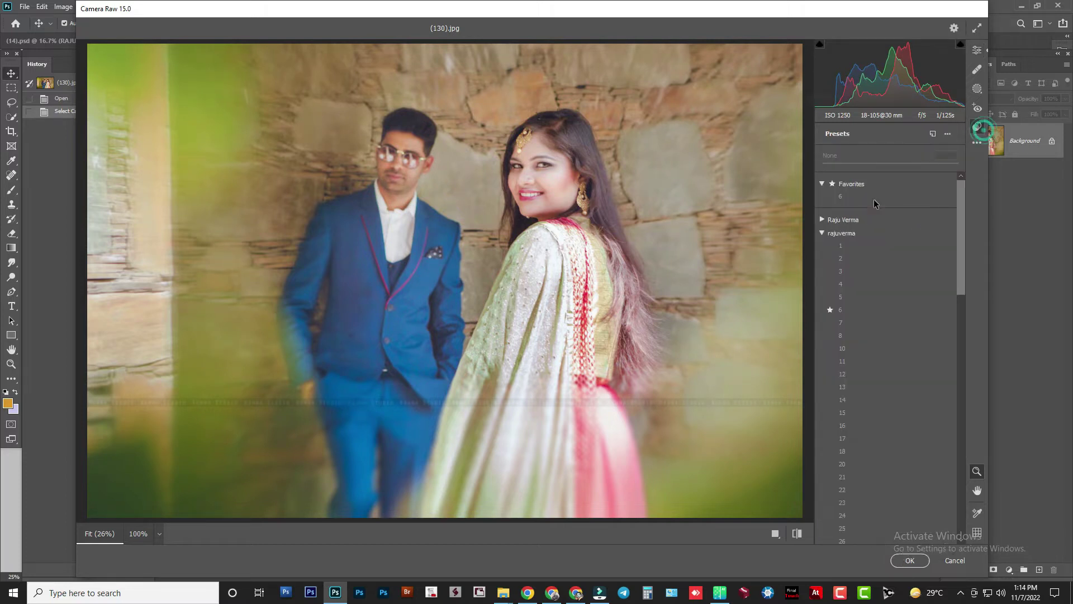
{"action": "left_click", "coordinate": [840, 310]}
{"action": "left_click", "coordinate": [845, 306]}
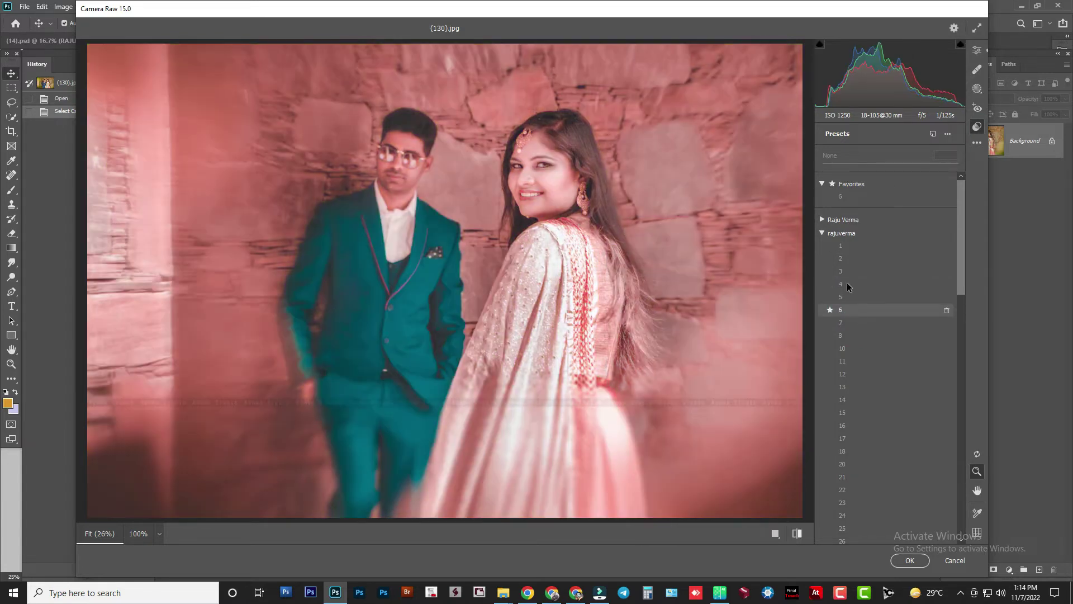
{"action": "left_click", "coordinate": [840, 258]}
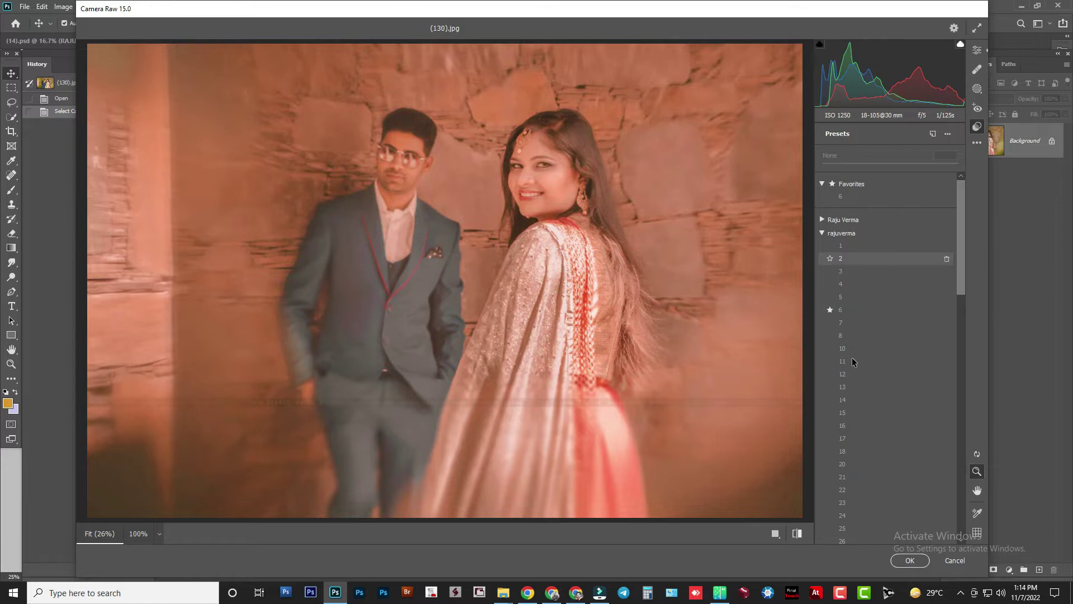
{"action": "scroll", "coordinate": [855, 330], "scroll_direction": "down", "scroll_amount": 10}
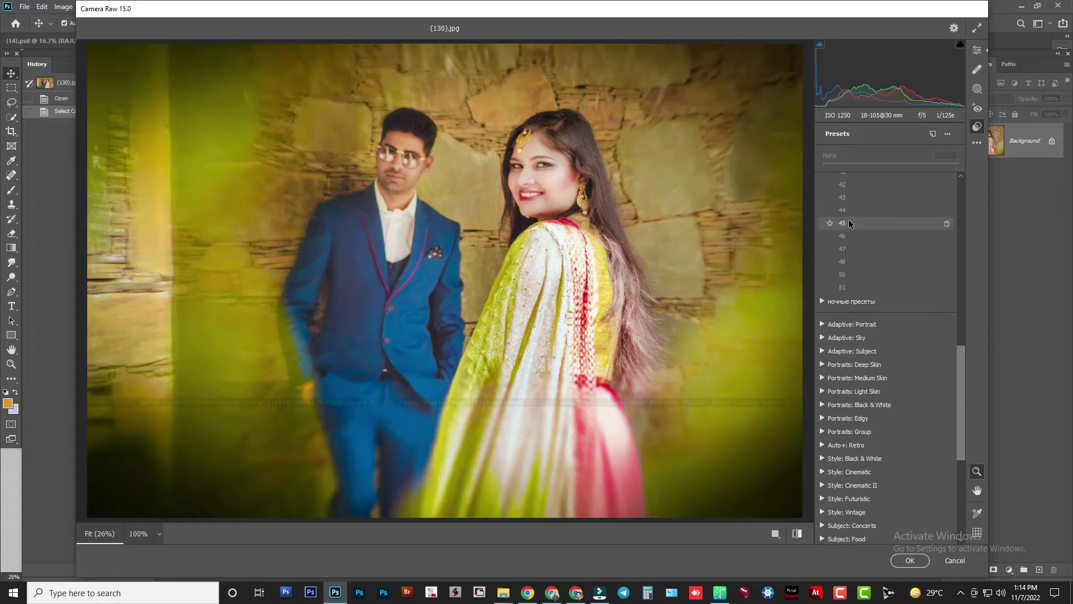
{"action": "left_click", "coordinate": [849, 220]}
{"action": "left_click", "coordinate": [910, 560]}
{"action": "left_click", "coordinate": [902, 565]}
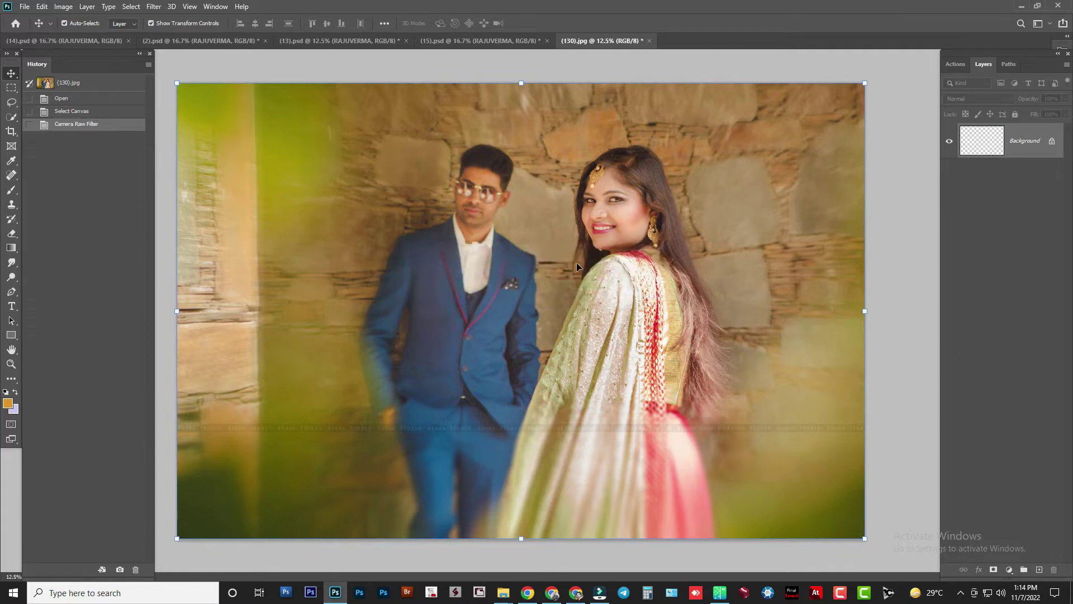
Copy the whole filtered photo (130) and close it without saving
{"action": "key", "text": "ctrl+minus"}
{"action": "key", "text": "ctrl+minus"}
{"action": "key", "text": "ctrl+a"}
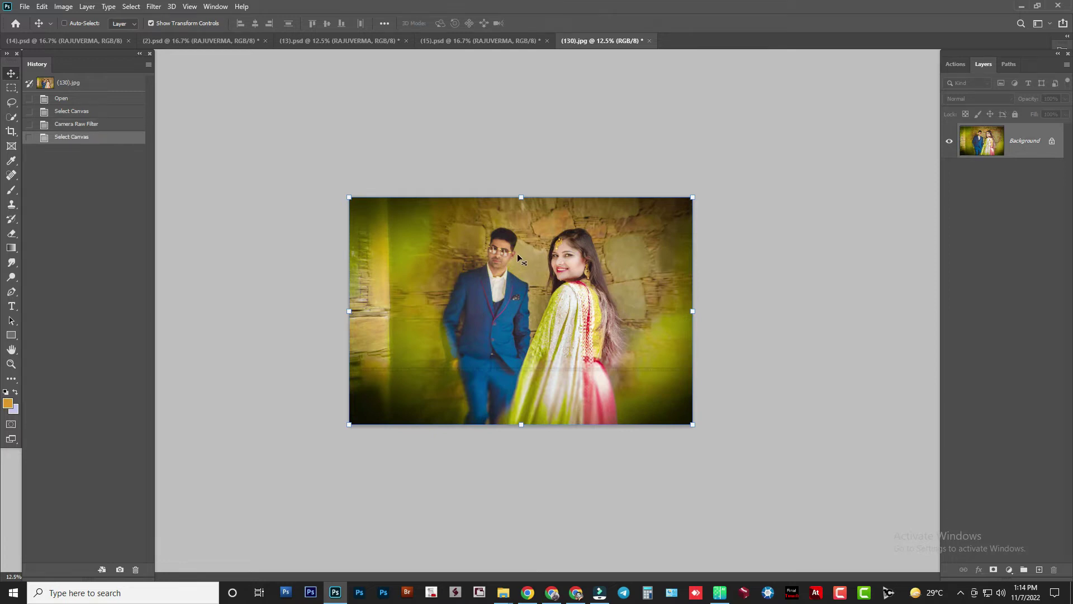
{"action": "key", "text": "ctrl+w"}
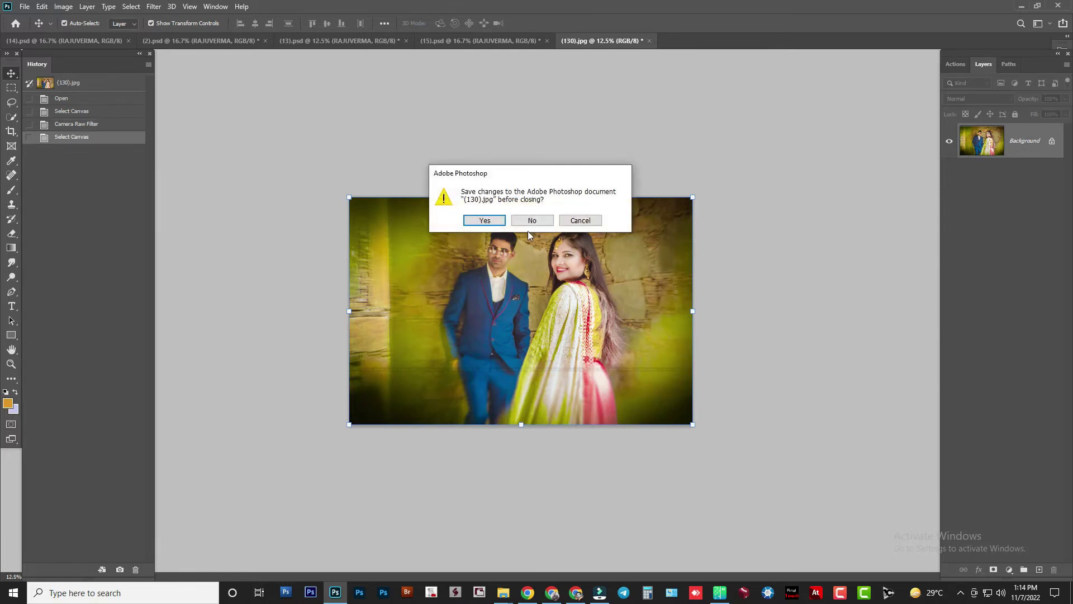
{"action": "left_click", "coordinate": [528, 220]}
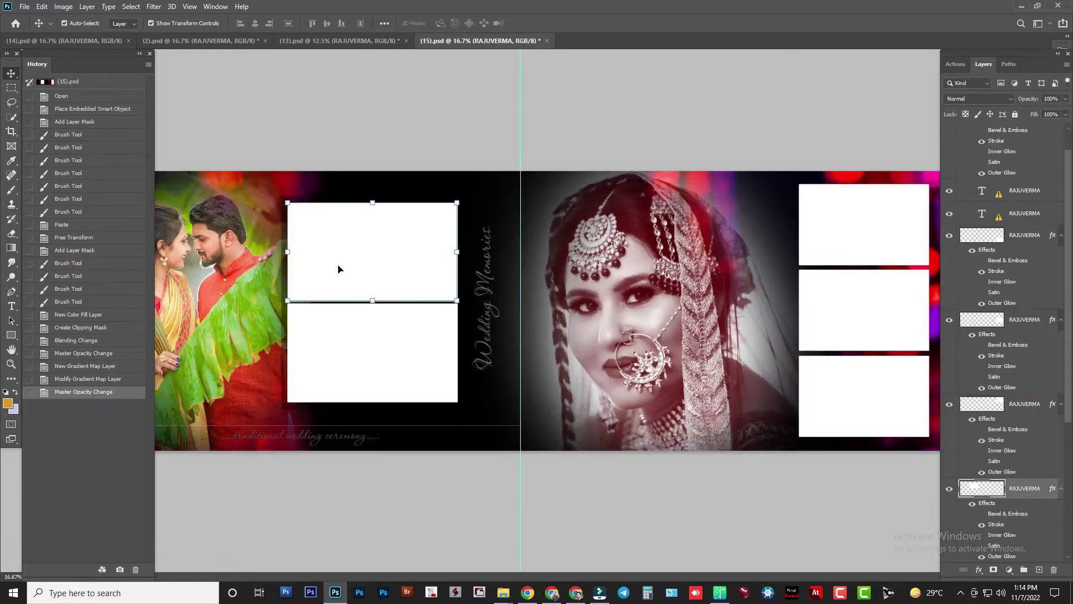
Paste the photo into spread (15), clip it to the top-left frame and scale it to fit
{"action": "key", "text": "ctrl+v"}
{"action": "key", "text": "ctrl+alt+g"}
{"action": "key", "text": "ctrl+t"}
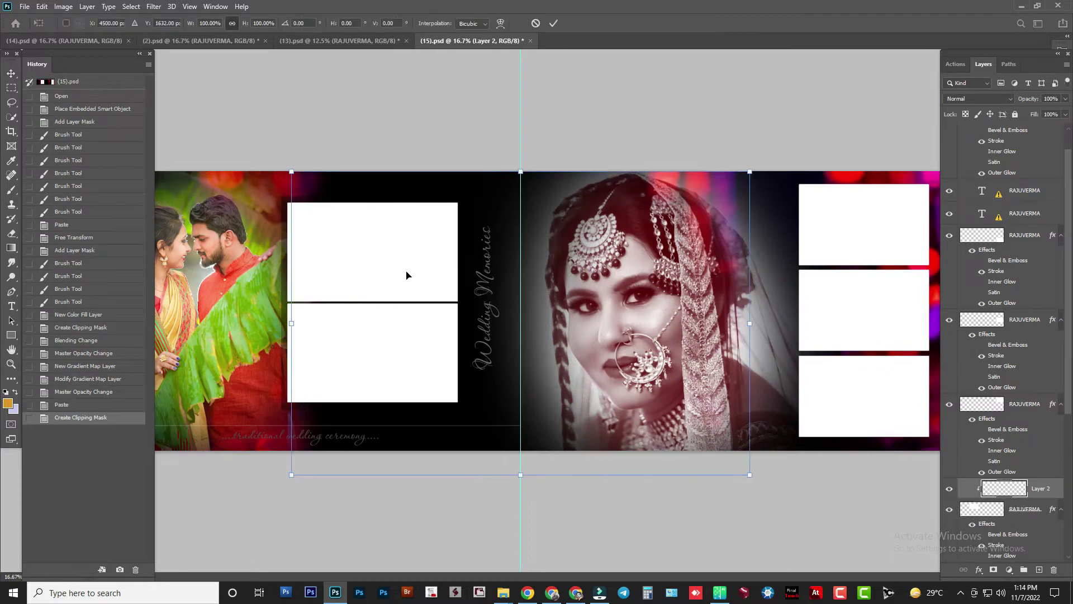
{"action": "mouse_move", "coordinate": [750, 475]}
{"action": "left_mouse_down"}
{"action": "mouse_move", "coordinate": [407, 395]}
{"action": "mouse_move", "coordinate": [391, 254]}
{"action": "left_mouse_up"}
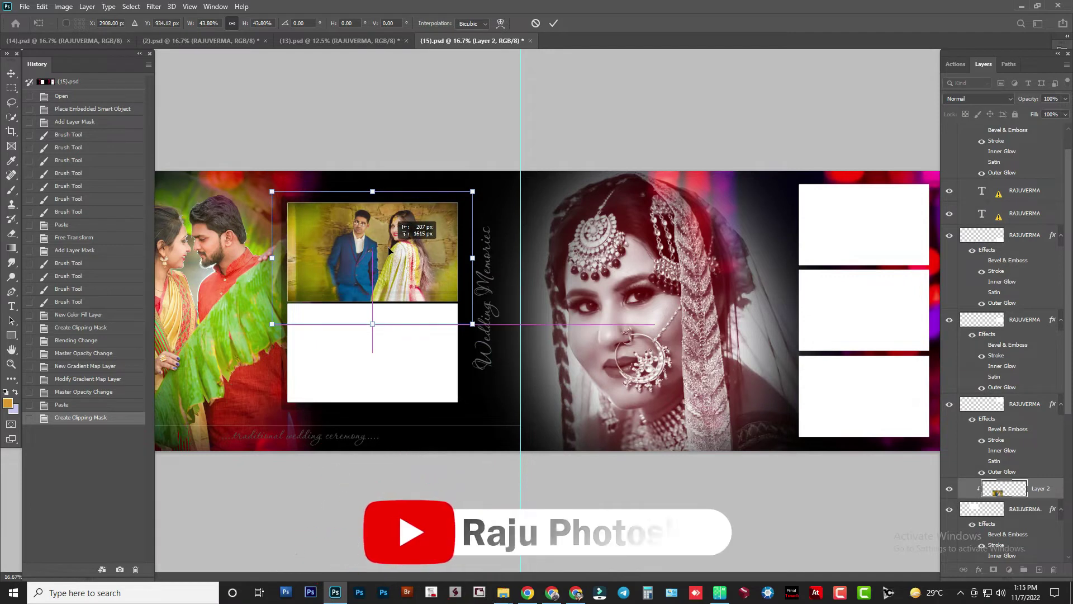
{"action": "left_click", "coordinate": [374, 351]}
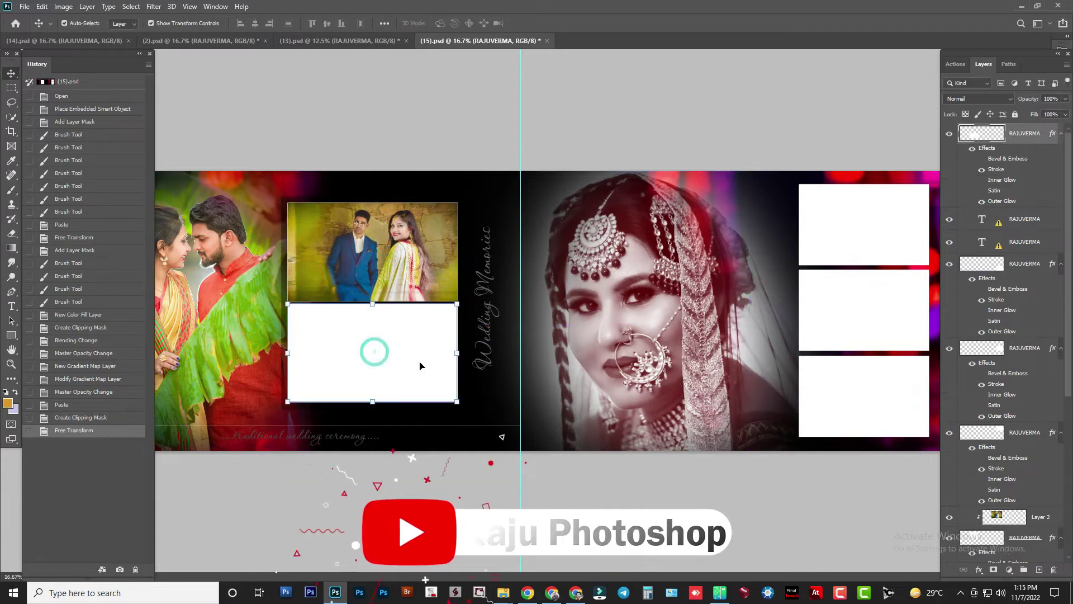
{"action": "key", "text": "ctrl+o"}
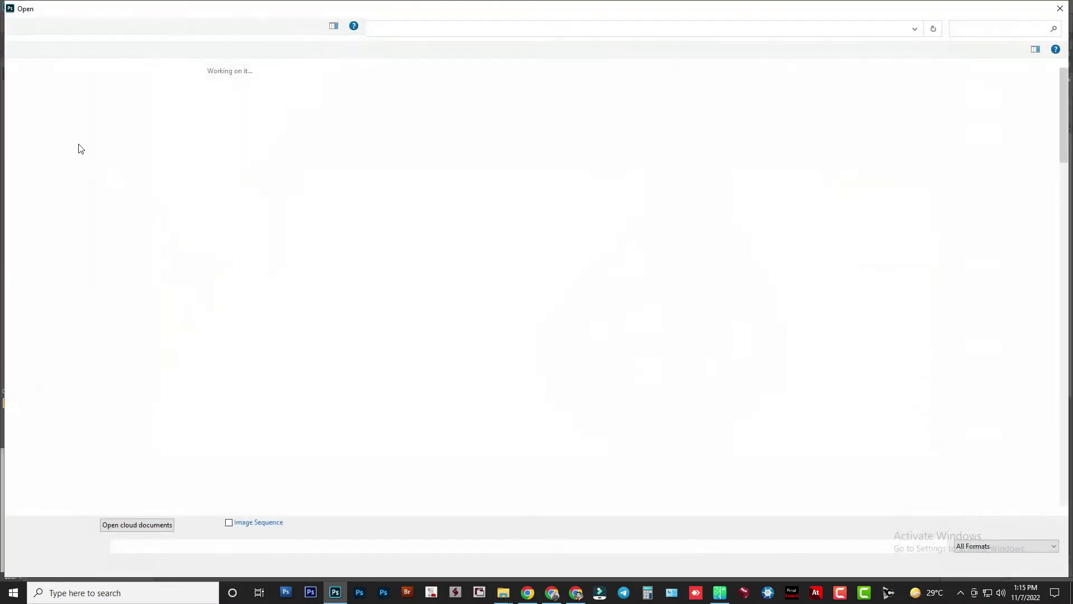
Open photo (32), copy the whole image, and close it
{"action": "double_click", "coordinate": [378, 234]}
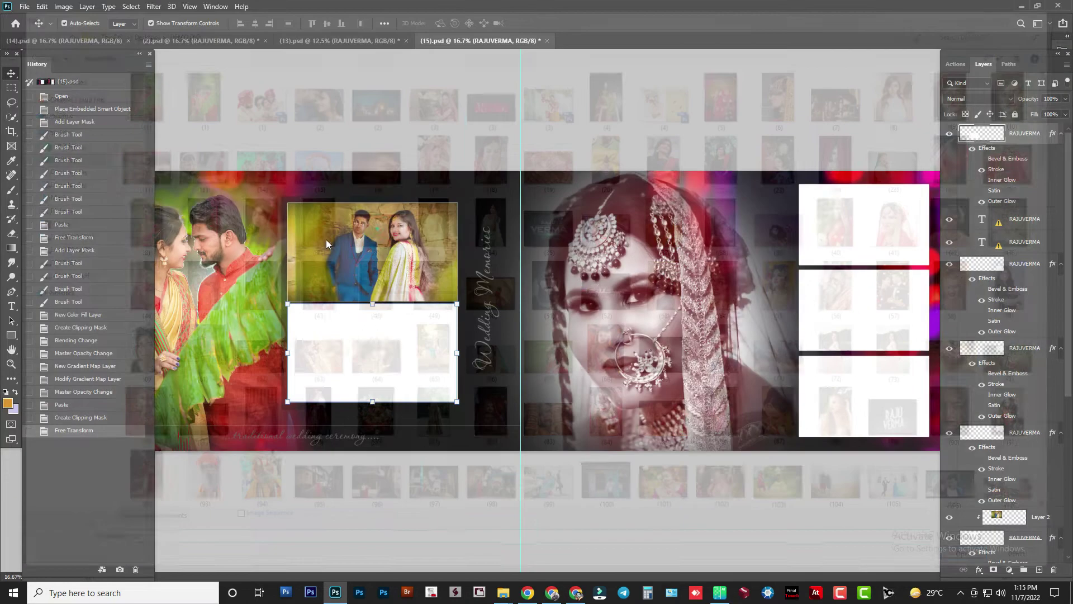
{"action": "key", "text": "ctrl+a"}
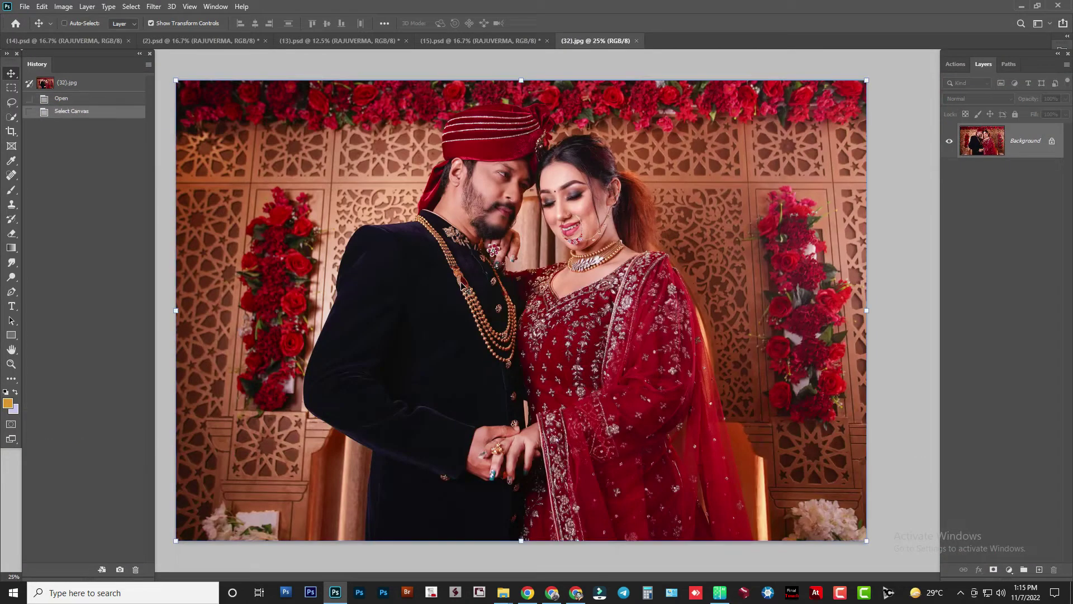
{"action": "key", "text": "ctrl+c"}
{"action": "key", "text": "ctrl+w"}
Paste the couple photo into spread (15), clipped into the lower-left frame at 44.72%
{"action": "key", "text": "ctrl+v"}
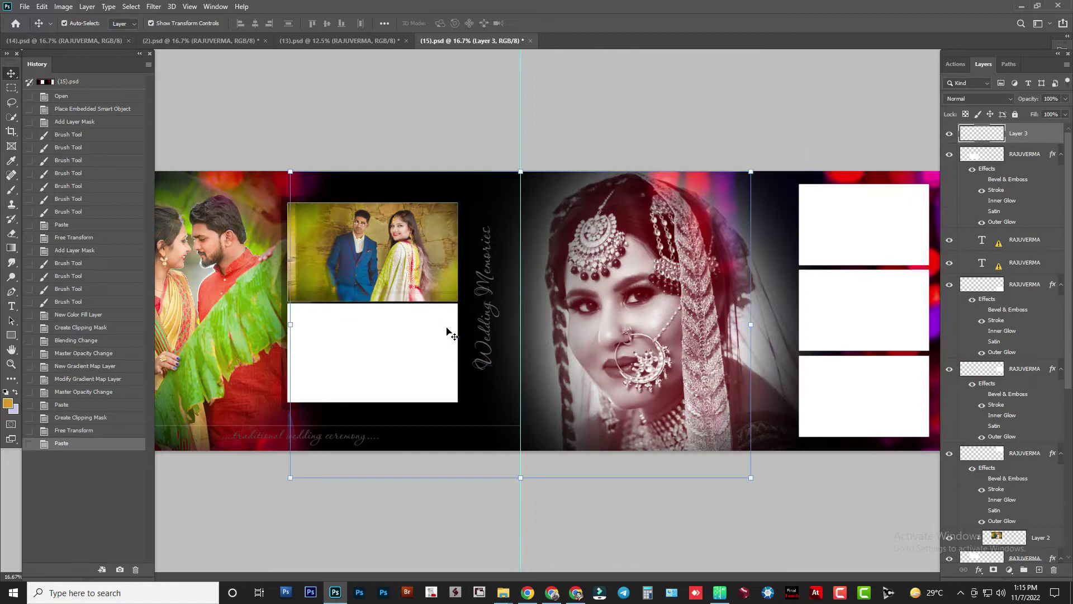
{"action": "key", "text": "ctrl+alt+g"}
{"action": "key", "text": "ctrl+t"}
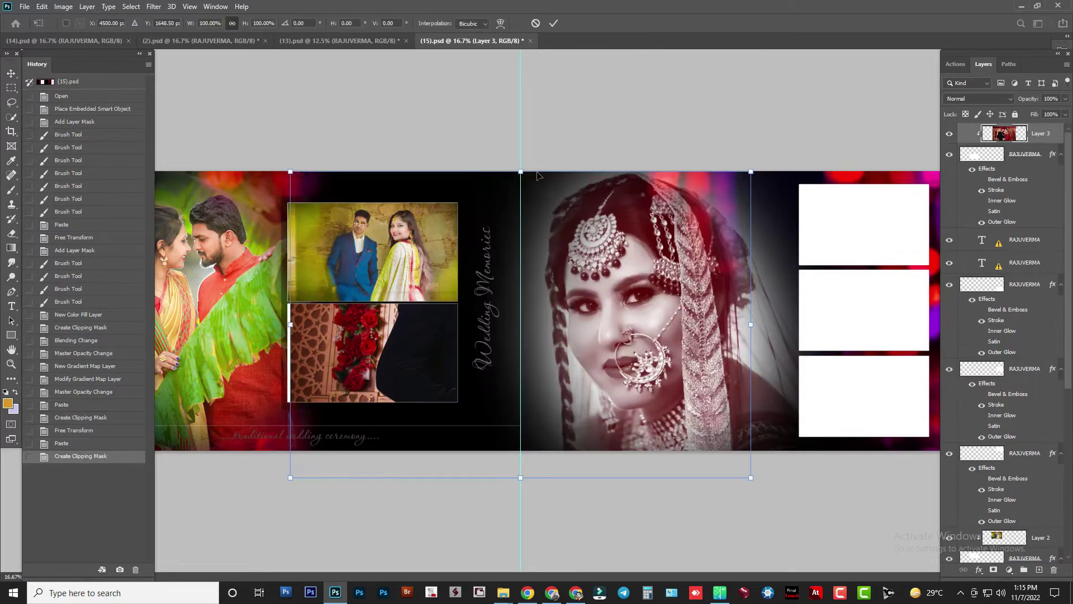
{"action": "mouse_move", "coordinate": [520, 172]}
{"action": "left_mouse_down"}
{"action": "mouse_move", "coordinate": [546, 371]}
{"action": "mouse_move", "coordinate": [399, 328]}
{"action": "left_mouse_up"}
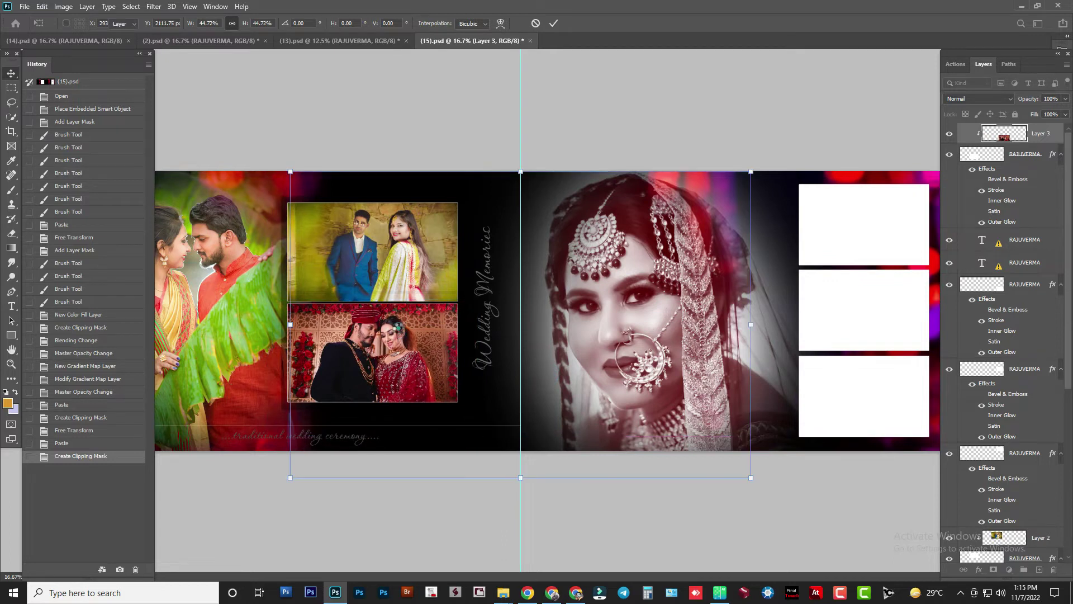
{"action": "left_click", "coordinate": [819, 223]}
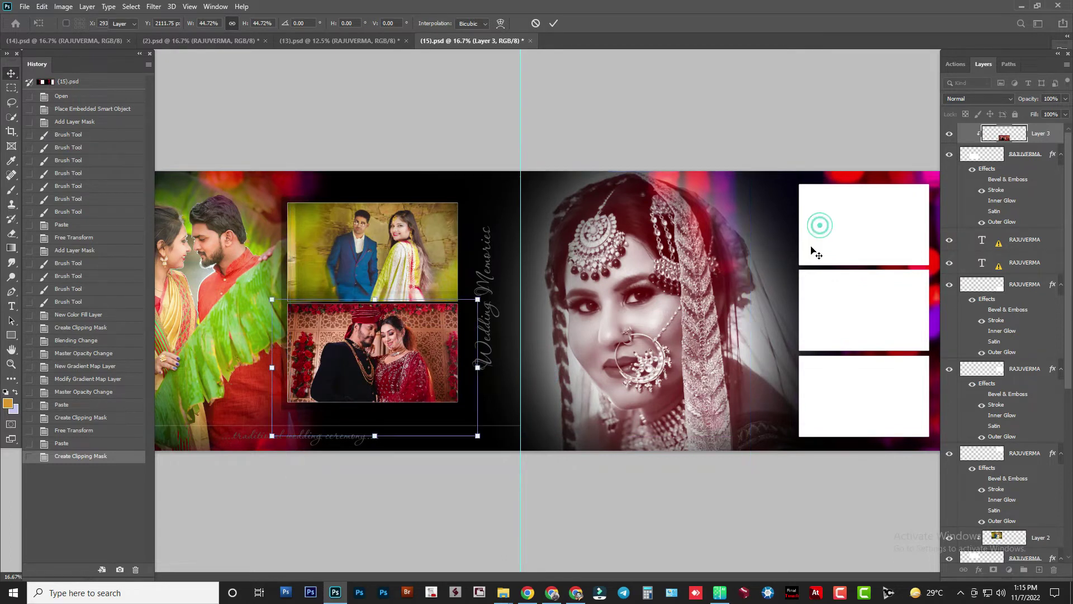
{"action": "key", "text": "ctrl+minus"}
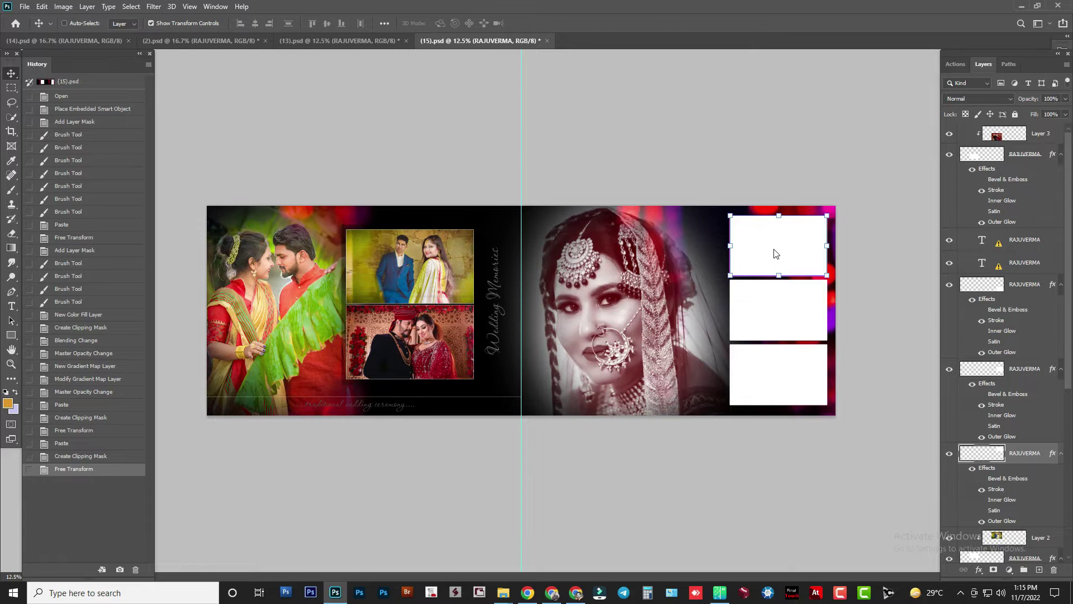
Open photo (145) from the picture folder and close it again
{"action": "key", "text": "ctrl+o"}
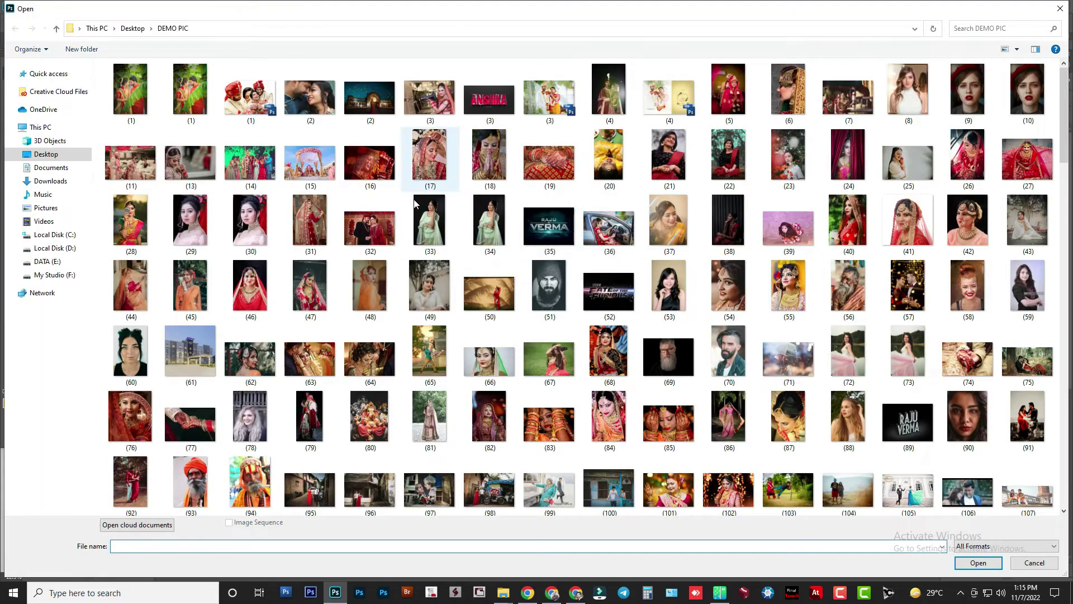
{"action": "left_click", "coordinate": [370, 179]}
{"action": "scroll", "coordinate": [514, 364], "scroll_direction": "down", "scroll_amount": 5}
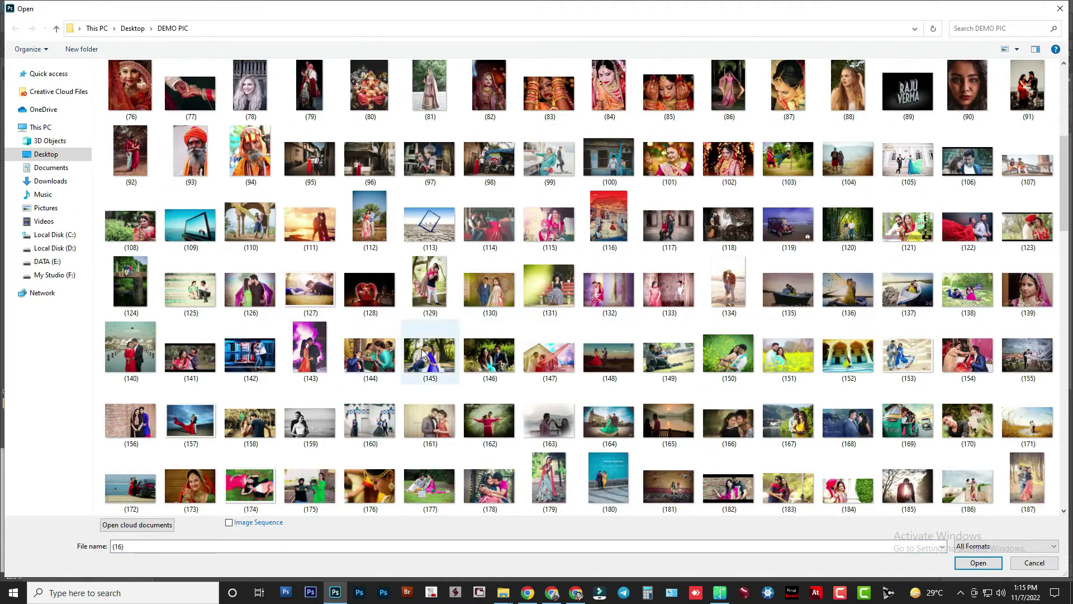
{"action": "left_click", "coordinate": [411, 359]}
{"action": "double_click", "coordinate": [411, 359]}
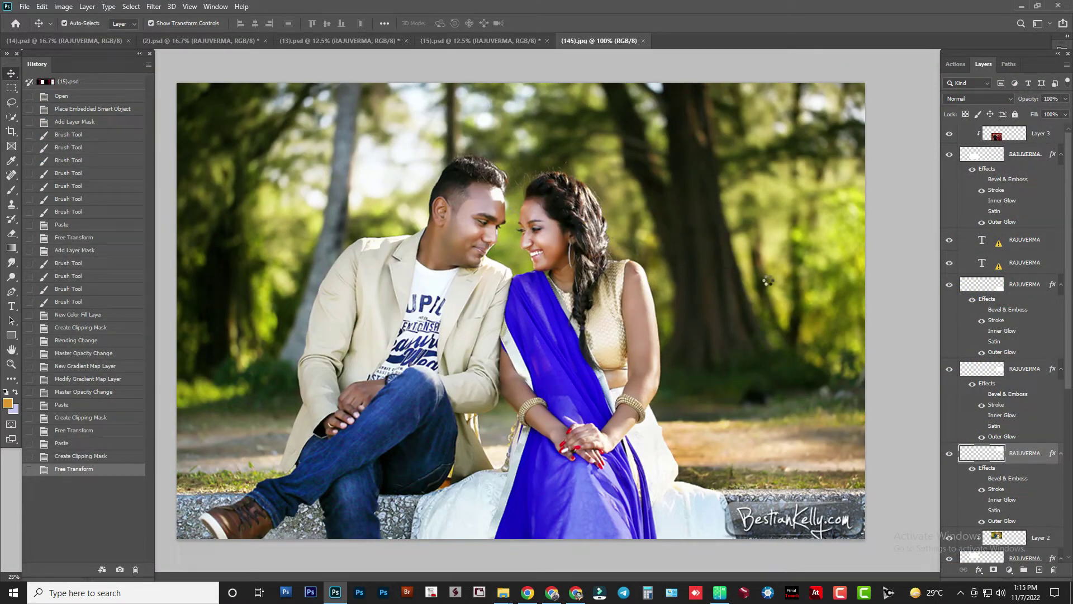
{"action": "key", "text": "ctrl+w"}
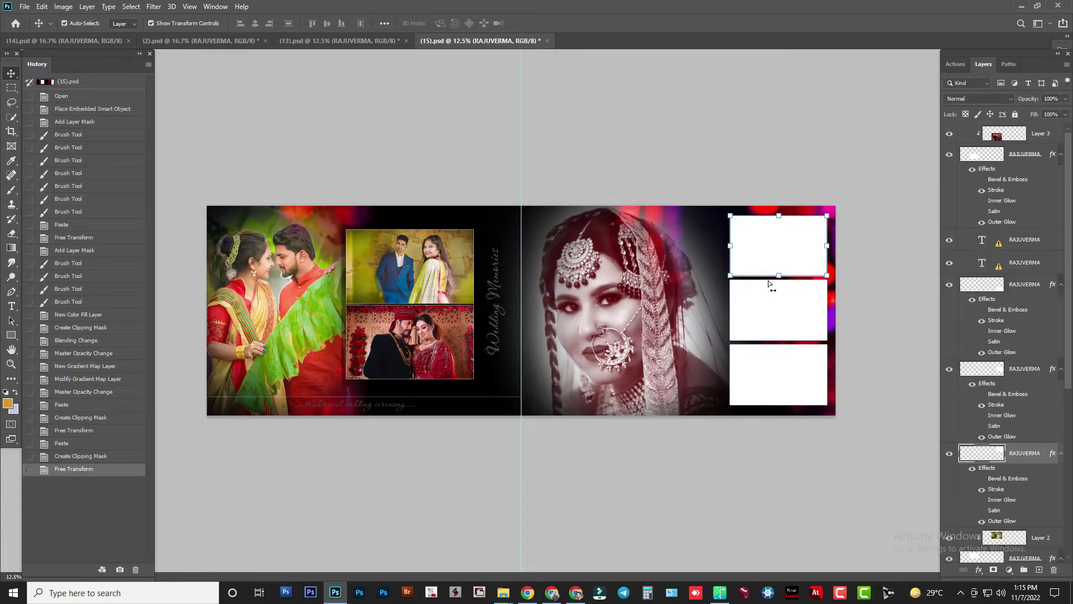
Paste the seated couple clipped into the top-right frame, scaled to about 48%
{"action": "key", "text": "ctrl+v"}
{"action": "key", "text": "ctrl+alt+g"}
{"action": "key", "text": "ctrl+t"}
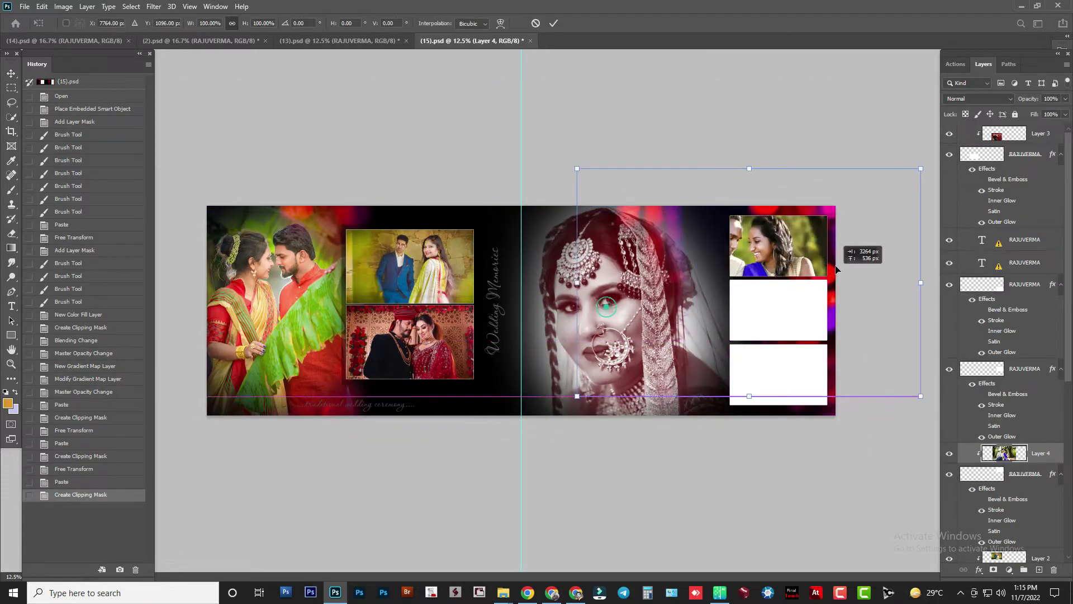
{"action": "left_click_drag", "start_coordinate": [837, 271], "coordinate": [838, 269]}
{"action": "left_click_drag", "start_coordinate": [922, 165], "coordinate": [914, 185]}
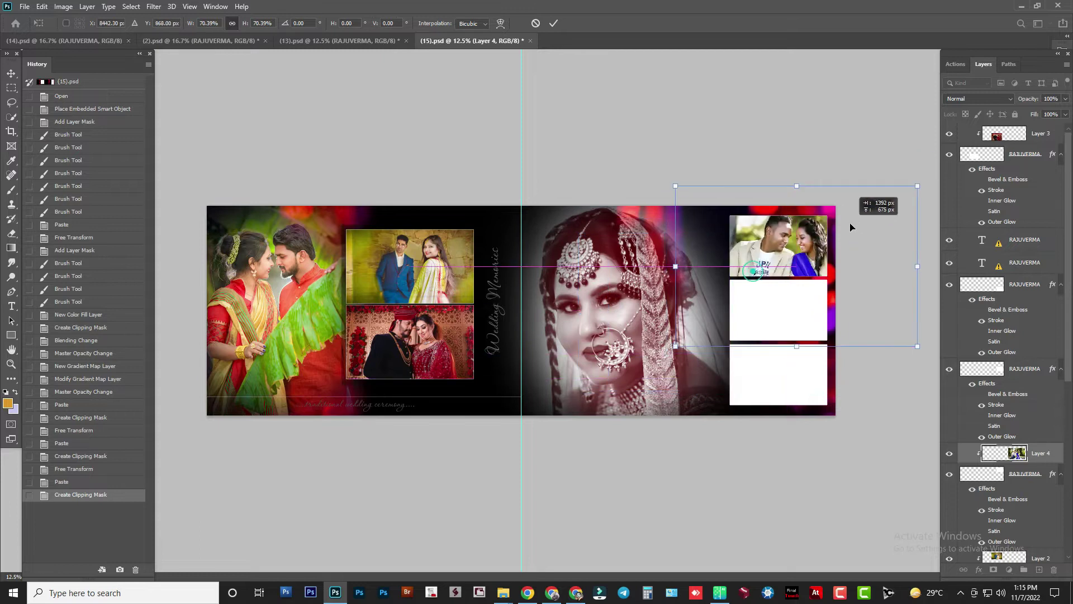
{"action": "left_click_drag", "start_coordinate": [799, 183], "coordinate": [798, 230]}
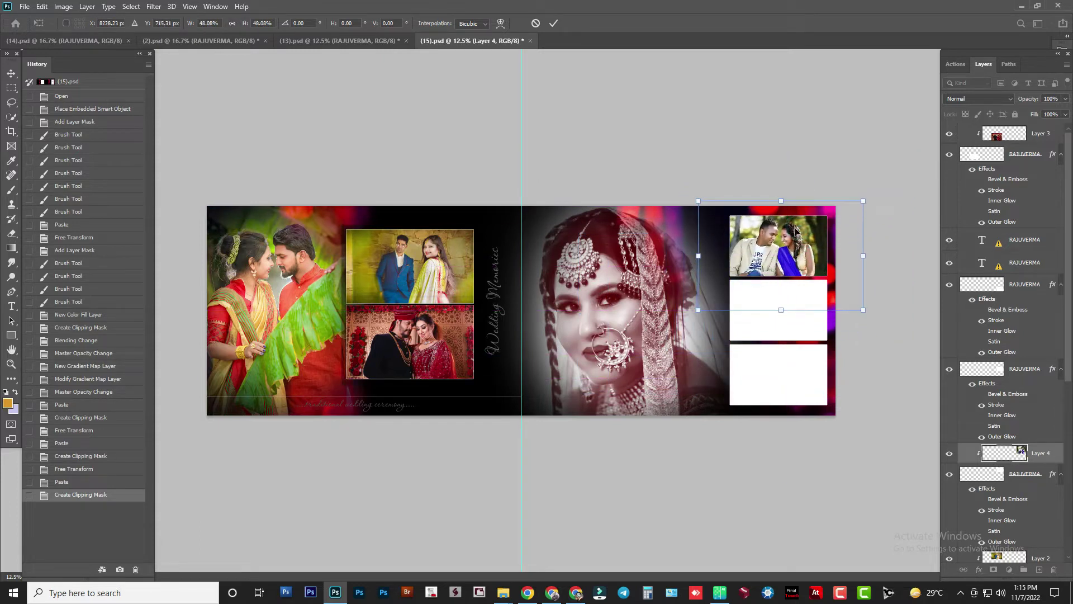
{"action": "key", "text": "Return"}
{"action": "left_click", "coordinate": [774, 312]}
Open photo (132), select it all, close it, and paste it into spread (15)
{"action": "key", "text": "ctrl+o"}
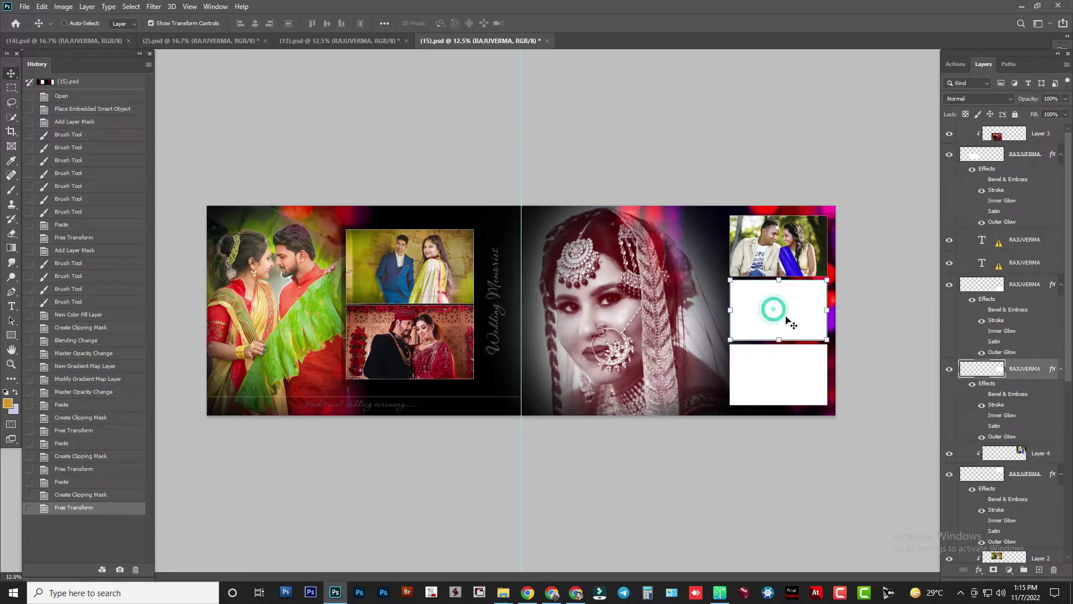
{"action": "scroll", "coordinate": [645, 332], "scroll_direction": "down", "scroll_amount": 5}
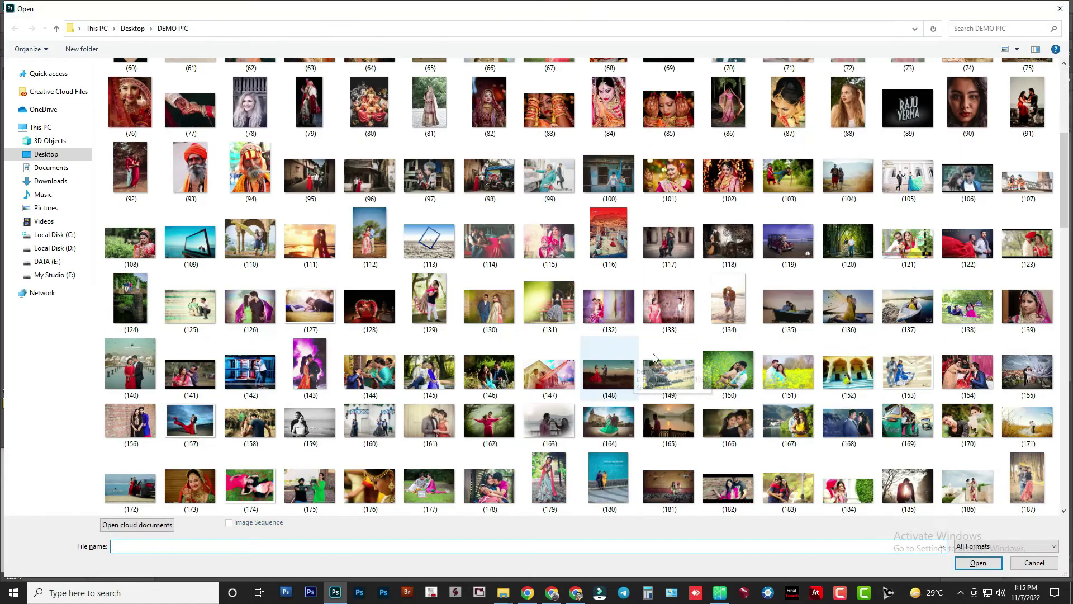
{"action": "left_click", "coordinate": [659, 299]}
{"action": "double_click", "coordinate": [601, 317]}
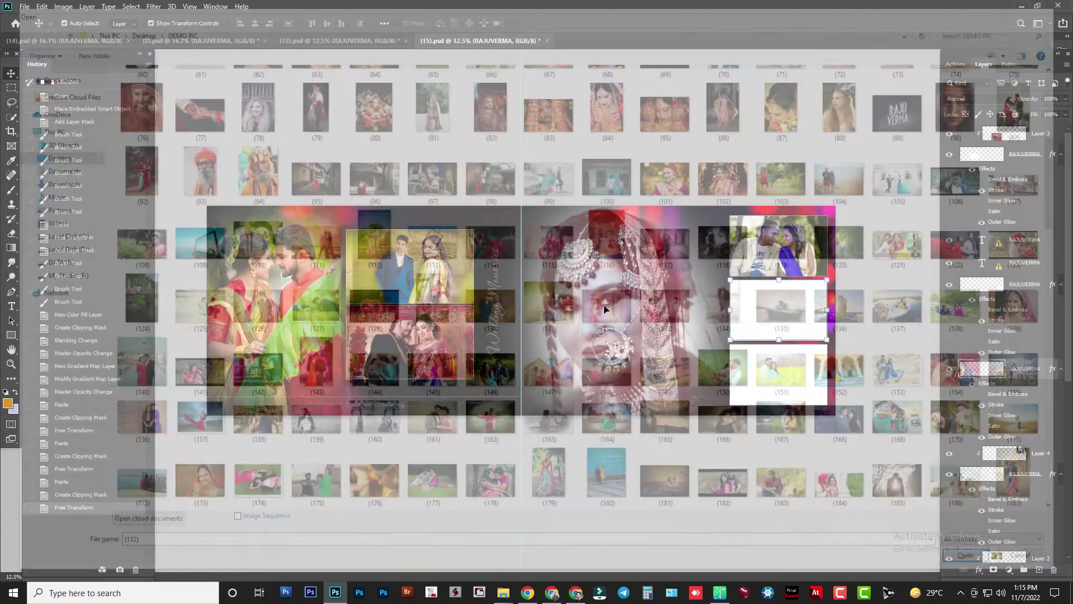
{"action": "key", "text": "ctrl+a"}
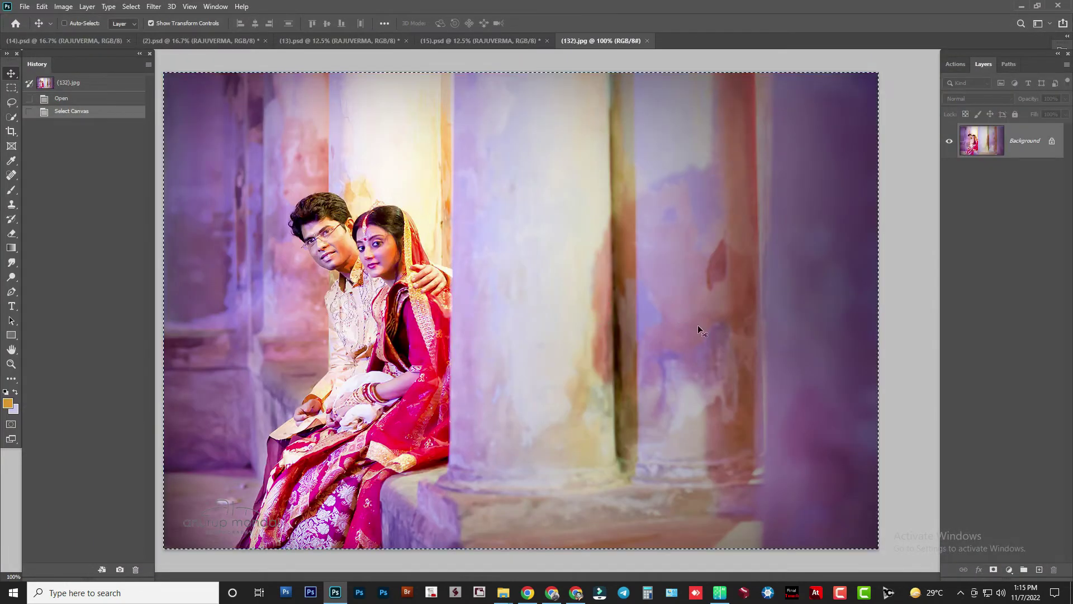
{"action": "key", "text": "ctrl+w"}
{"action": "key", "text": "ctrl+v"}
{"action": "key", "text": "ctrl+b"}
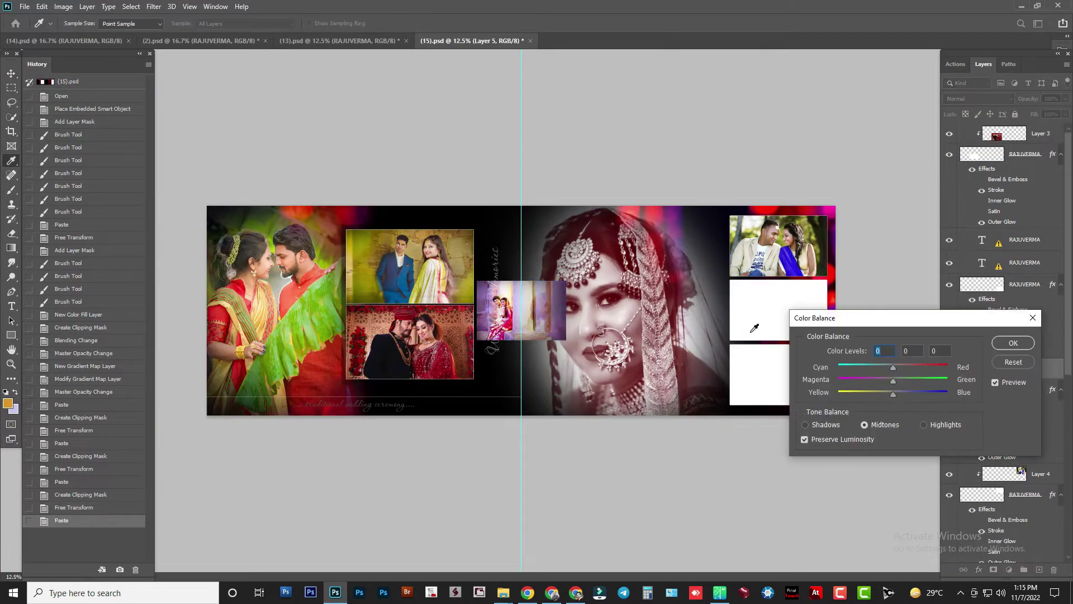
{"action": "left_click", "coordinate": [1017, 363]}
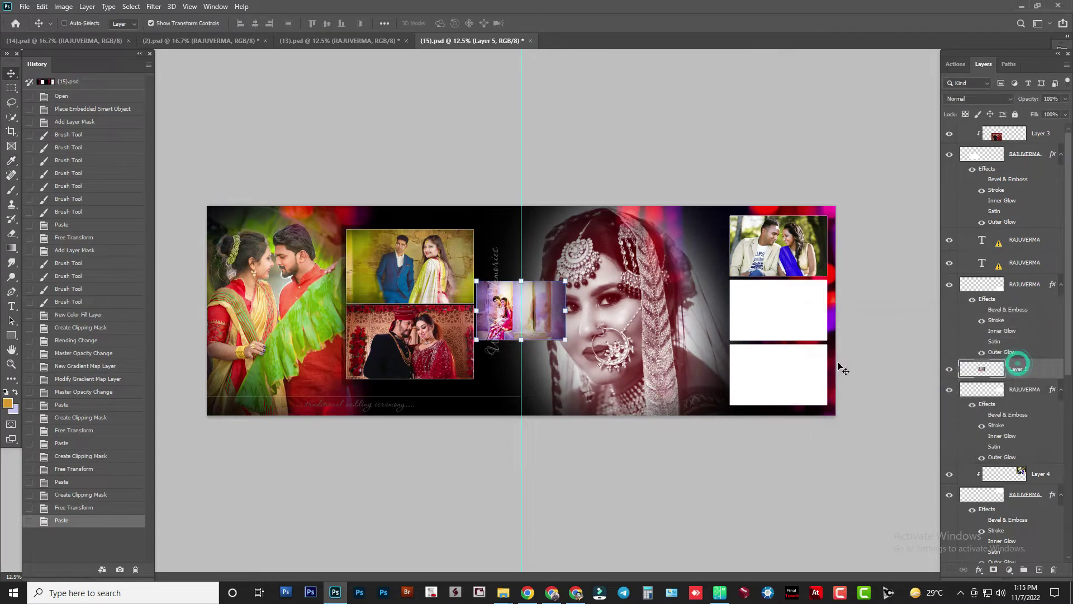
{"action": "key", "text": "ctrl+v"}
Clip the pasted photo and move it toward the middle right-page frame
{"action": "key", "text": "ctrl+alt+g"}
{"action": "key", "text": "ctrl+t"}
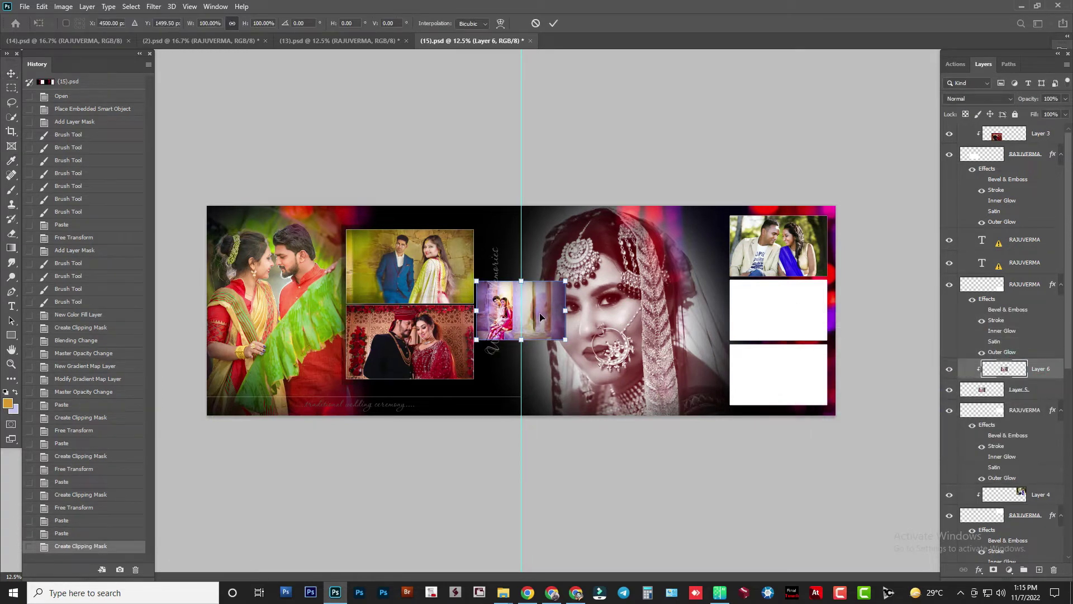
{"action": "left_click_drag", "start_coordinate": [540, 317], "coordinate": [799, 317]}
{"action": "double_click", "coordinate": [799, 316]}
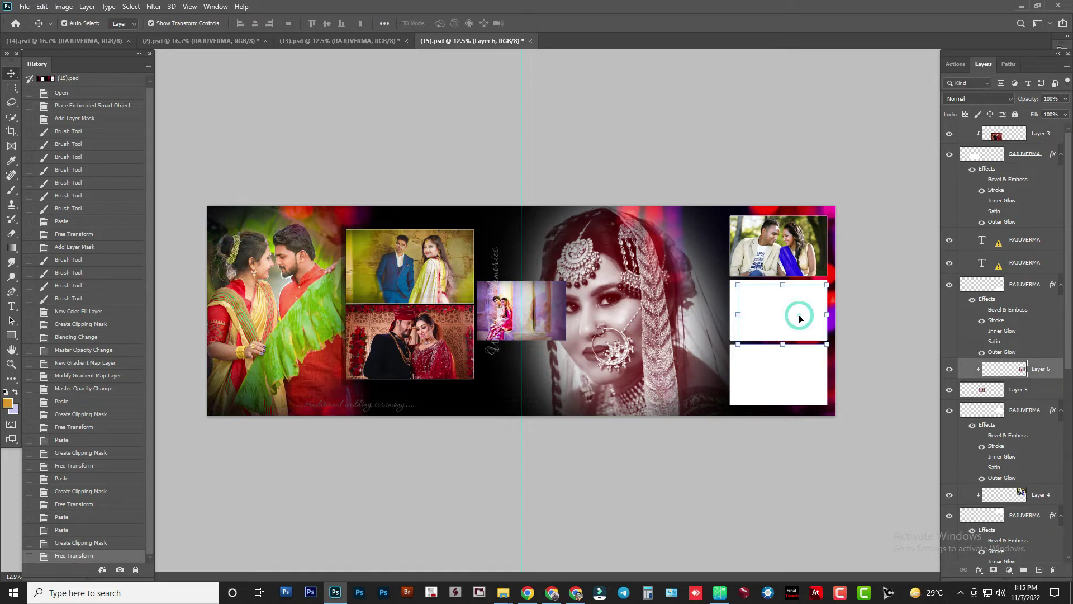
{"action": "key", "text": "ctrl+z"}
{"action": "left_click_drag", "start_coordinate": [549, 307], "coordinate": [746, 321]}
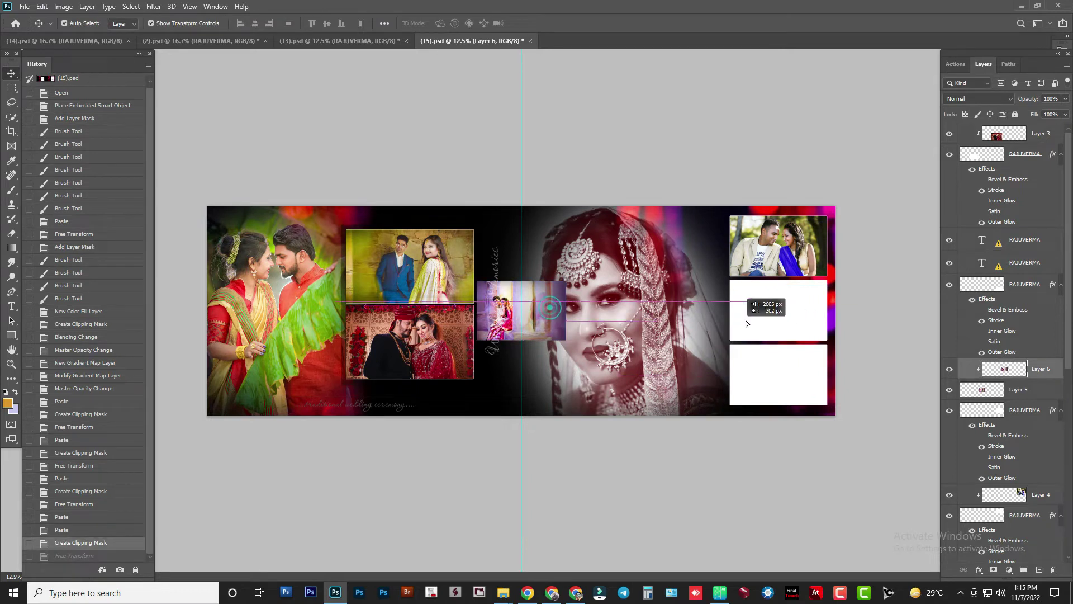
{"action": "key", "text": "ctrl+z"}
{"action": "key", "text": "ctrl+z"}
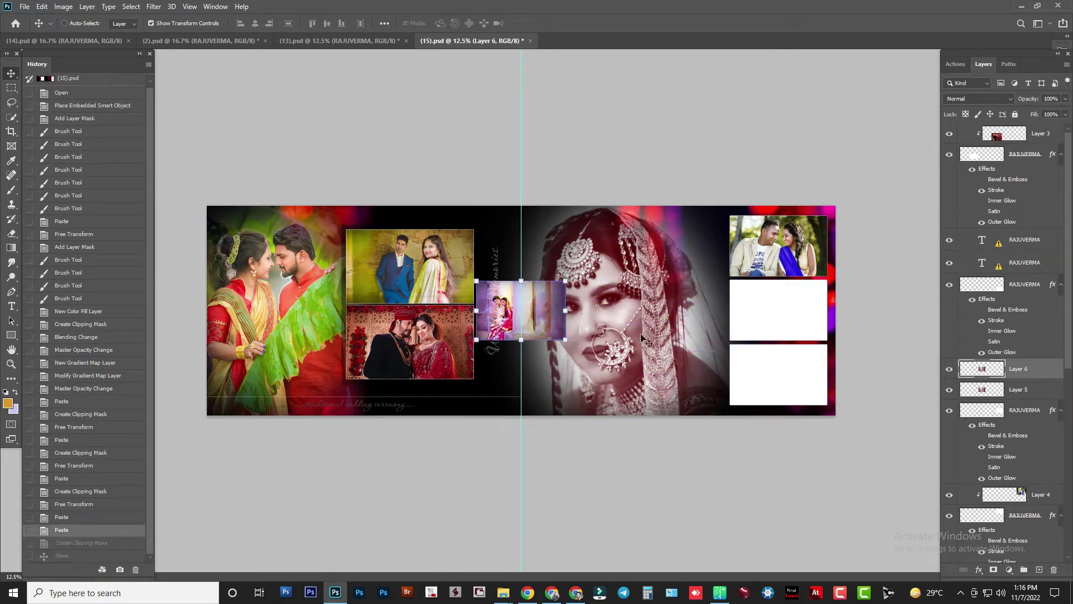
{"action": "left_click_drag", "start_coordinate": [548, 299], "coordinate": [789, 304]}
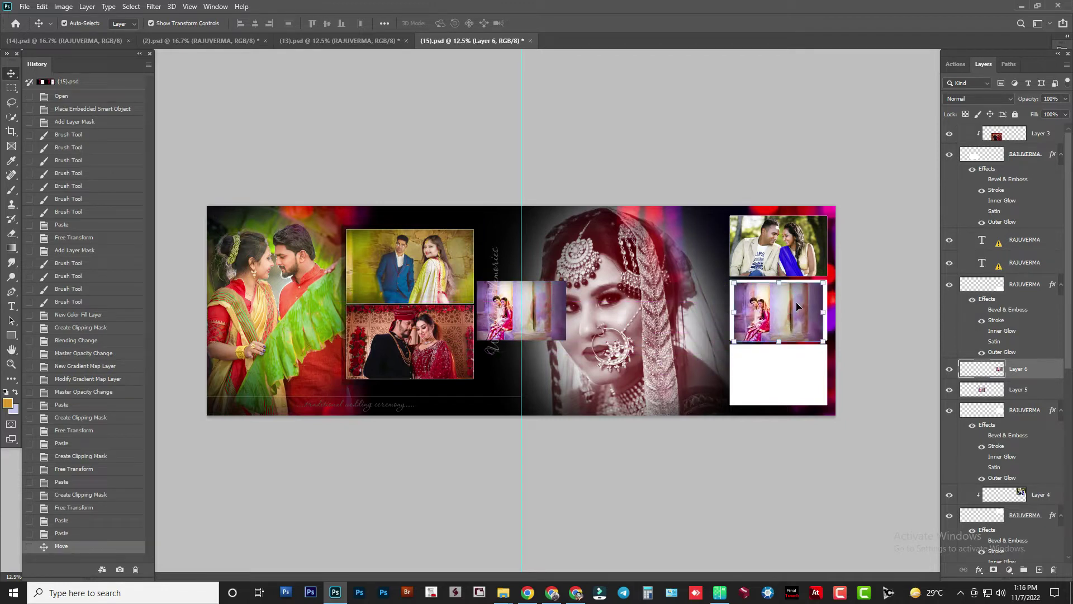
Delete extra Layer 5 and clip Layer 6 into the middle right-page frame, shifted right
{"action": "key", "text": "ctrl+alt+g"}
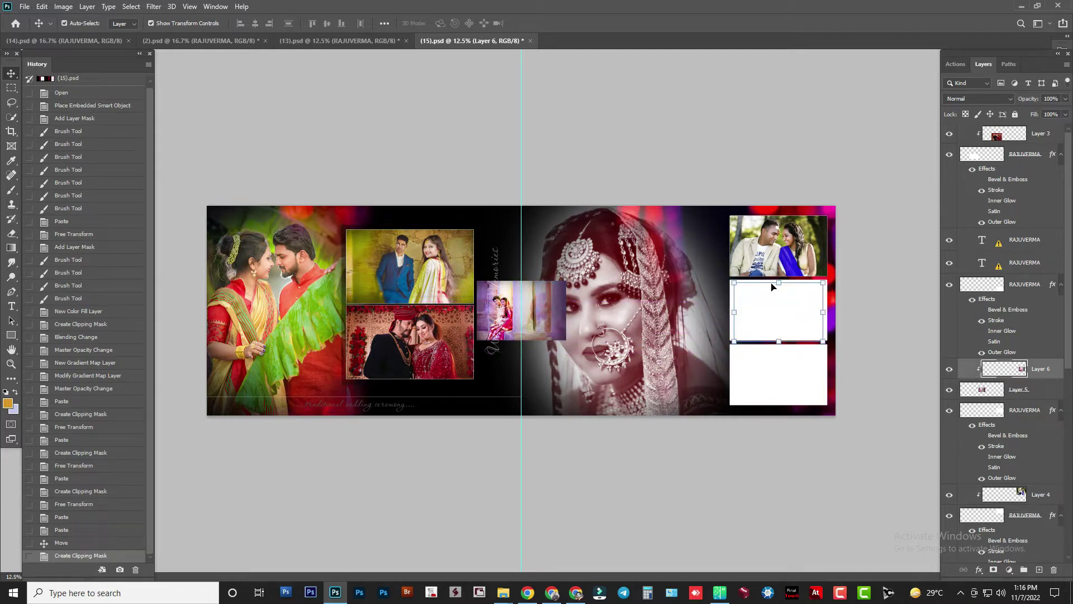
{"action": "key", "text": "ctrl+t"}
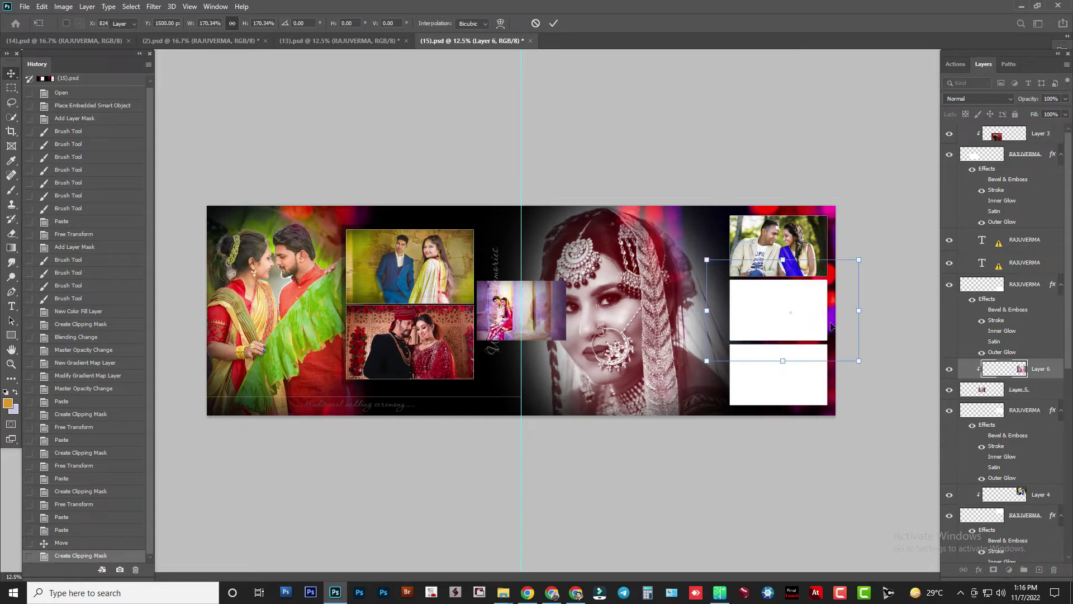
{"action": "key", "text": "Return"}
{"action": "left_click", "coordinate": [1045, 398]}
{"action": "key", "text": "Delete"}
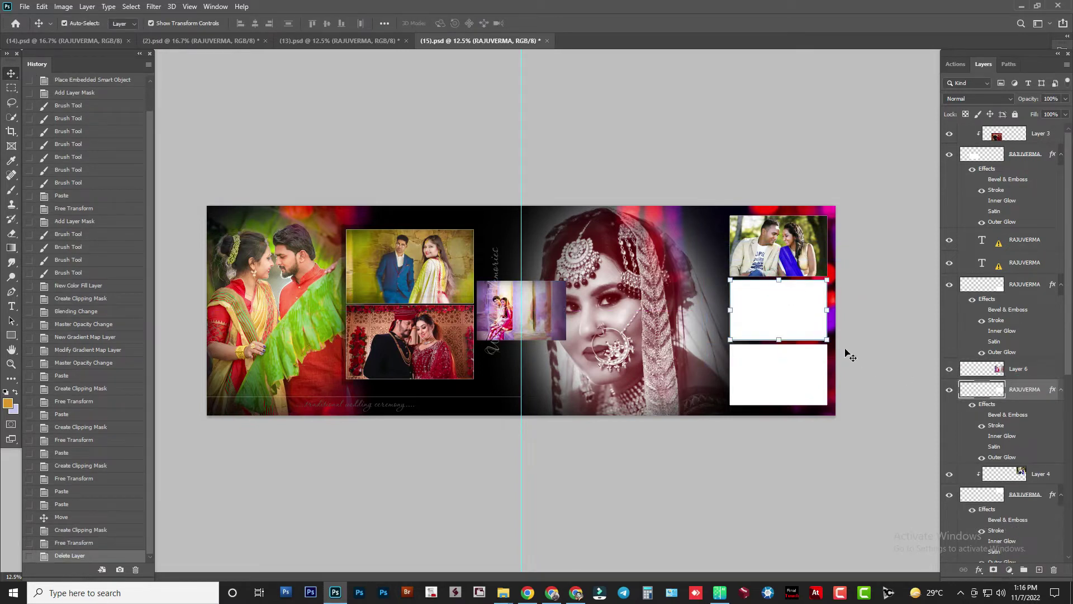
{"action": "key", "text": "alt+bracketright"}
{"action": "key", "text": "ctrl+alt+g"}
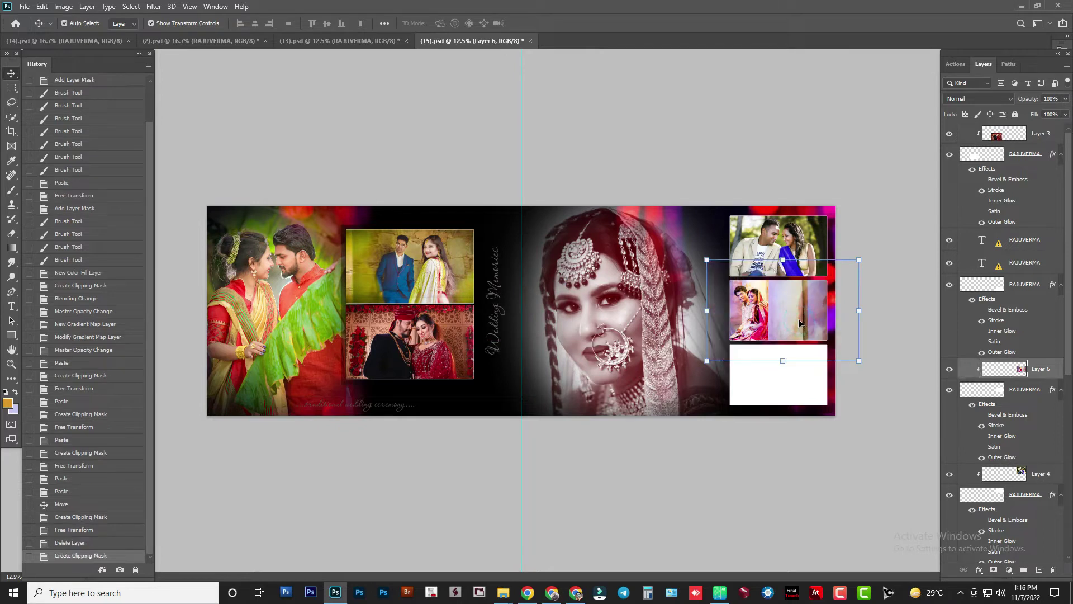
{"action": "left_click_drag", "start_coordinate": [782, 310], "coordinate": [797, 306]}
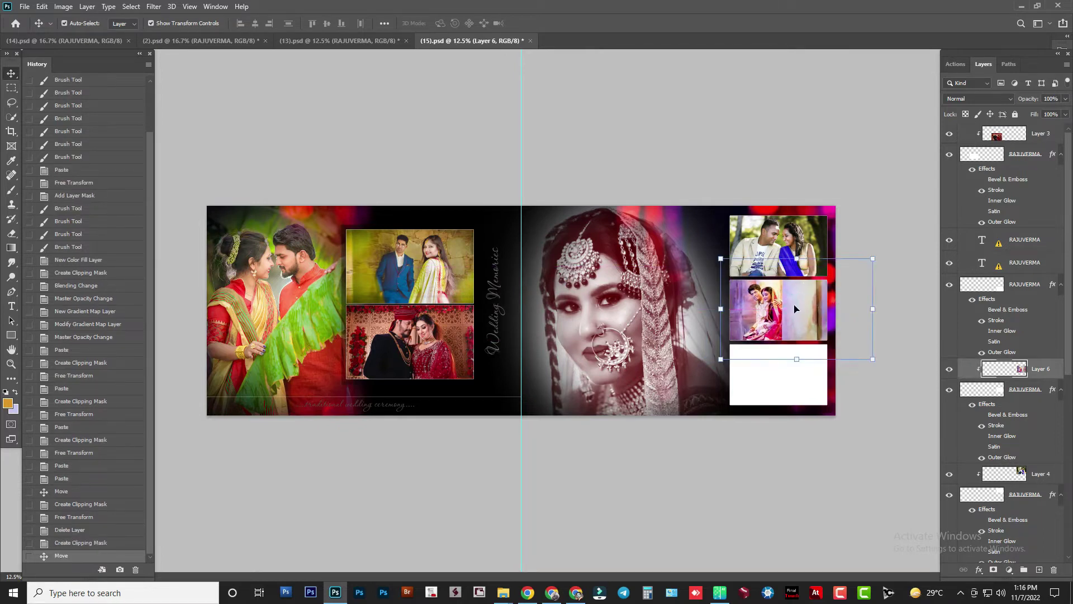
{"action": "key", "text": "ctrl+plus"}
{"action": "left_click", "coordinate": [868, 426]}
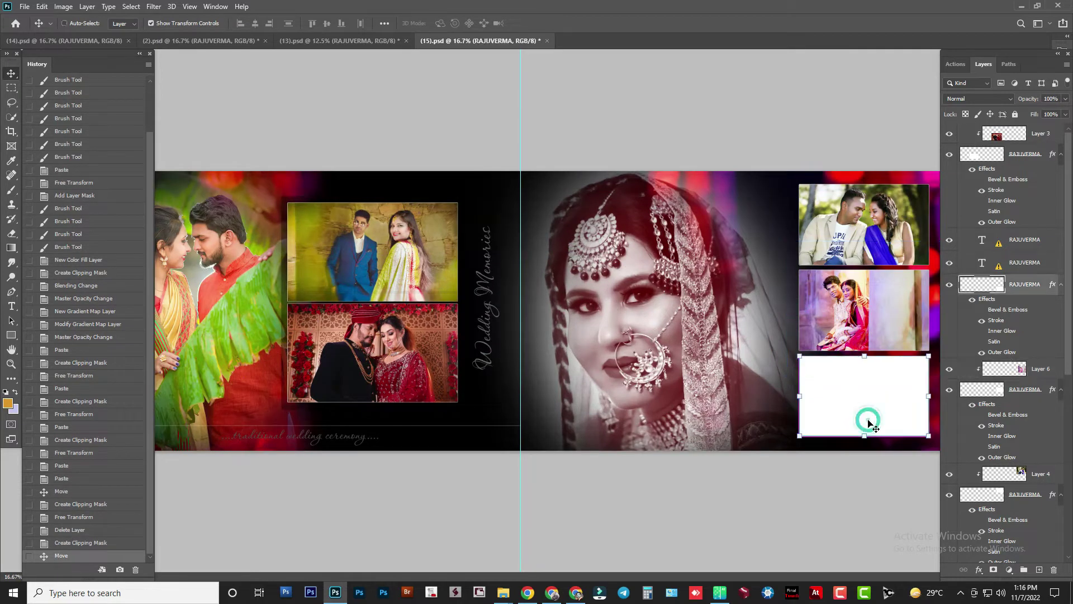
Open photo (177), select it all, and close it unused
{"action": "key", "text": "ctrl+o"}
{"action": "scroll", "coordinate": [526, 335], "scroll_direction": "down", "scroll_amount": 5}
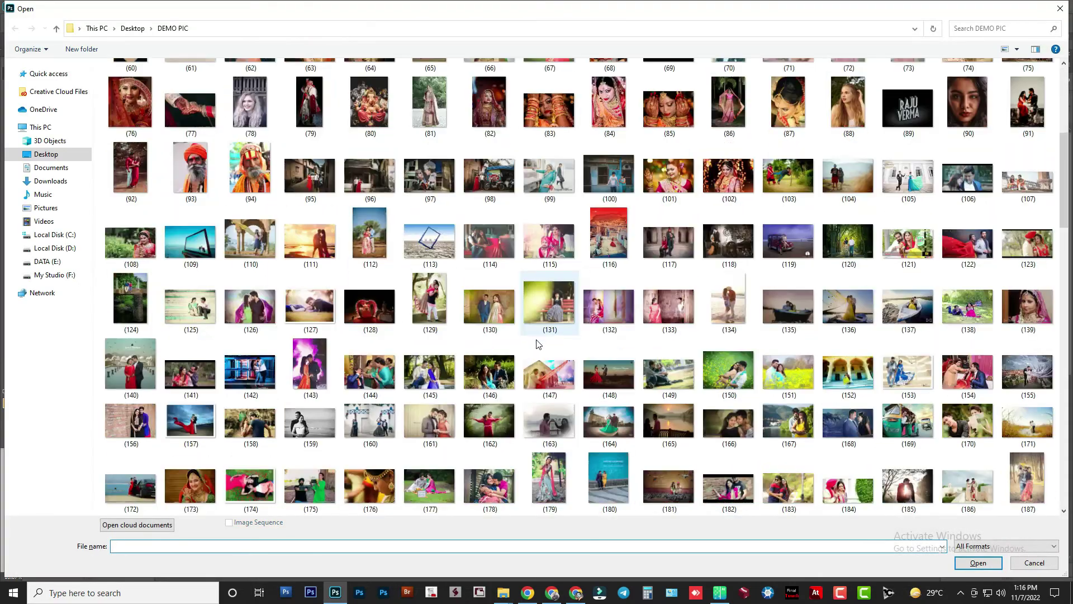
{"action": "scroll", "coordinate": [503, 280], "scroll_direction": "down", "scroll_amount": 5}
{"action": "double_click", "coordinate": [433, 98]}
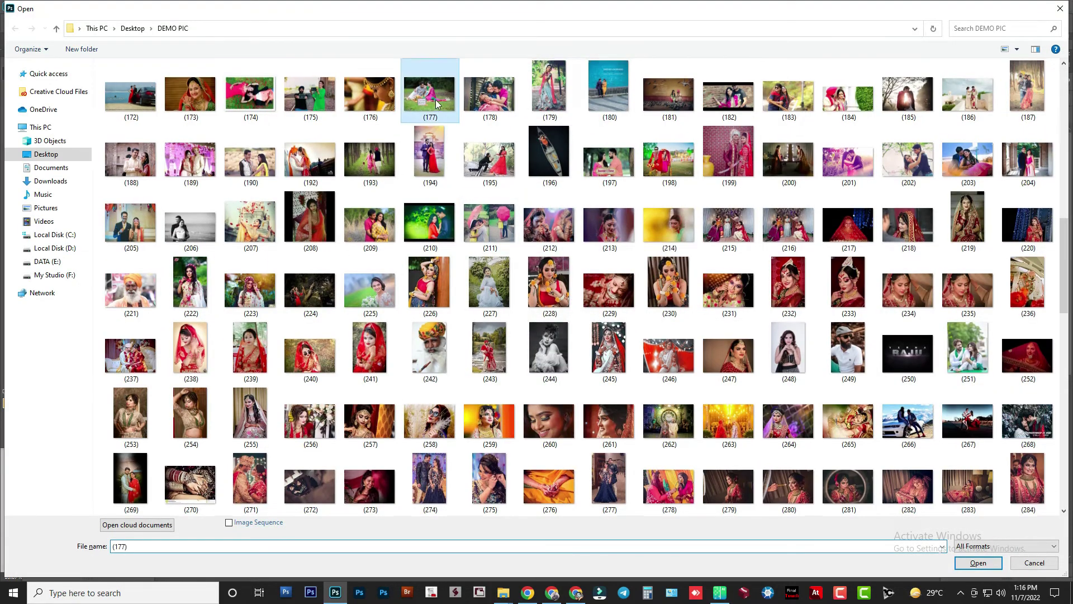
{"action": "key", "text": "ctrl+a"}
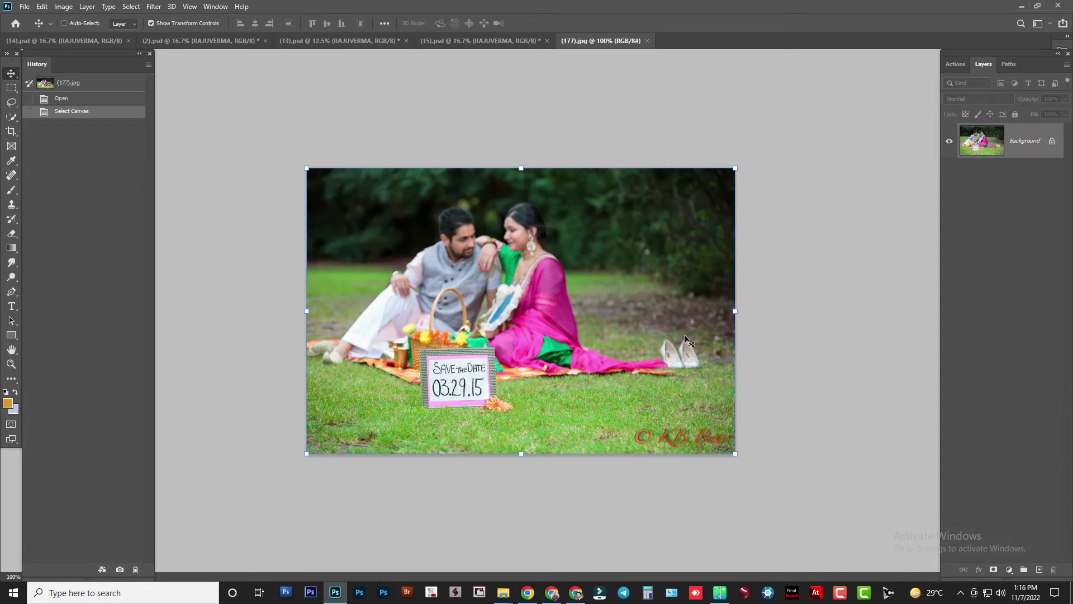
{"action": "key", "text": "ctrl+w"}
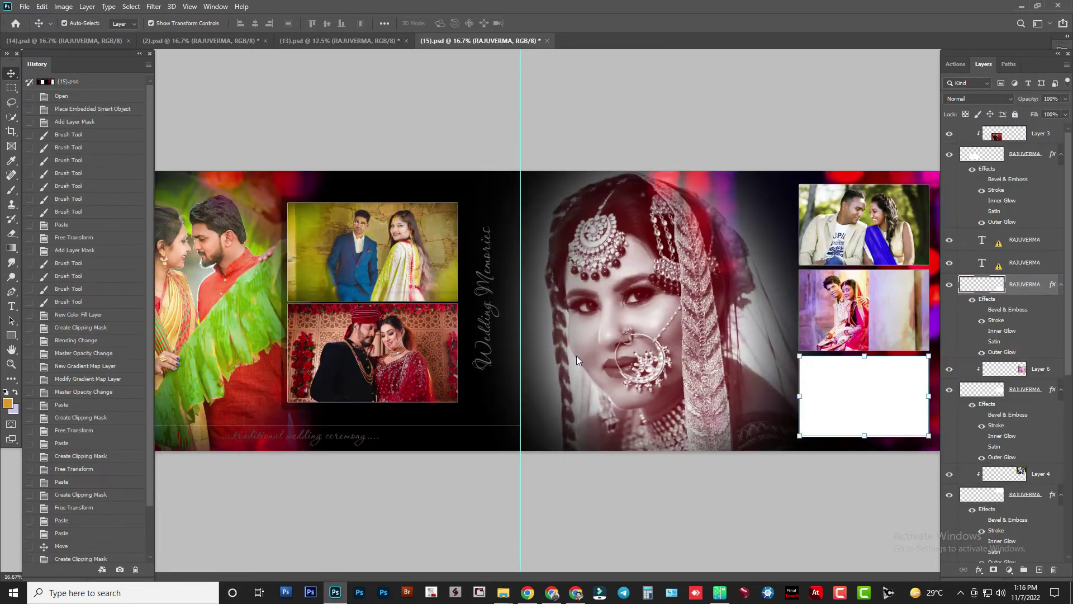
Open the hugging couple photo (178), select it all, and close it
{"action": "key", "text": "ctrl+o"}
{"action": "scroll", "coordinate": [609, 302], "scroll_direction": "down", "scroll_amount": 5}
{"action": "left_click", "coordinate": [609, 302]}
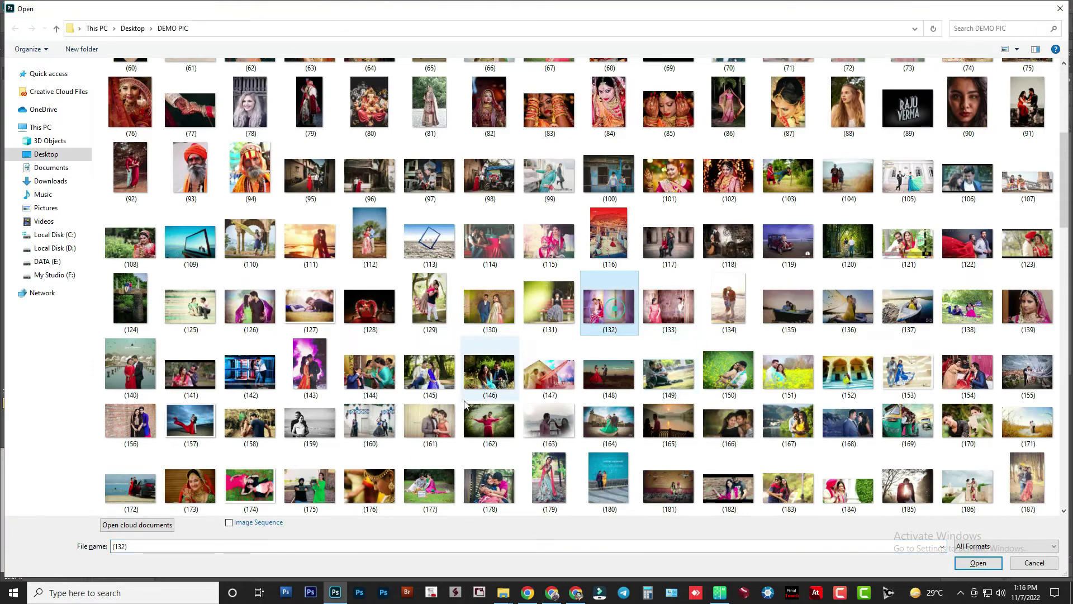
{"action": "scroll", "coordinate": [465, 404], "scroll_direction": "down", "scroll_amount": 3}
{"action": "double_click", "coordinate": [489, 283]}
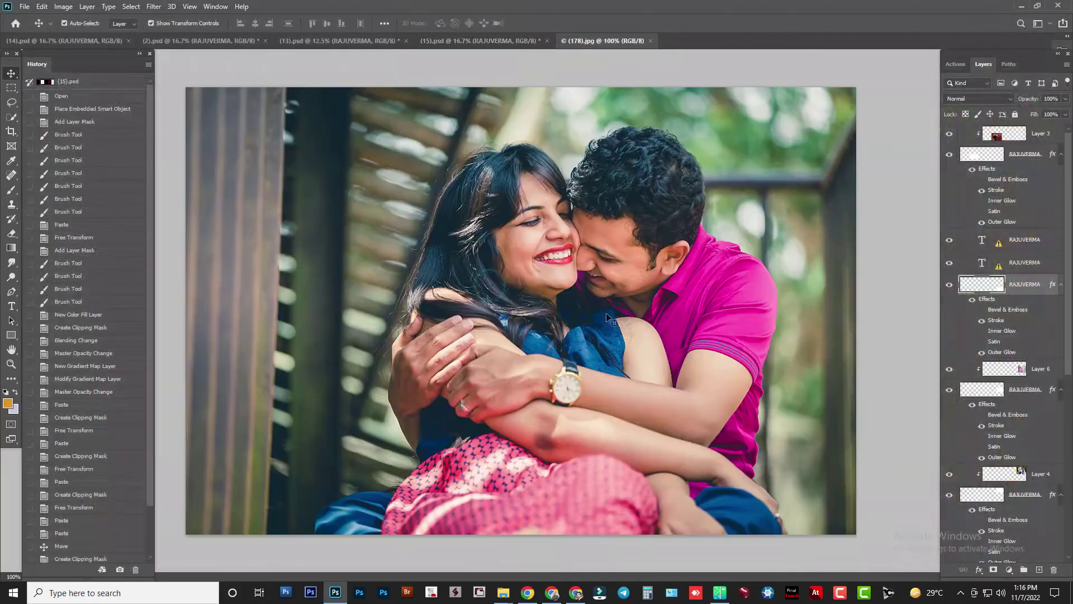
{"action": "key", "text": "ctrl+a"}
{"action": "key", "text": "ctrl+w"}
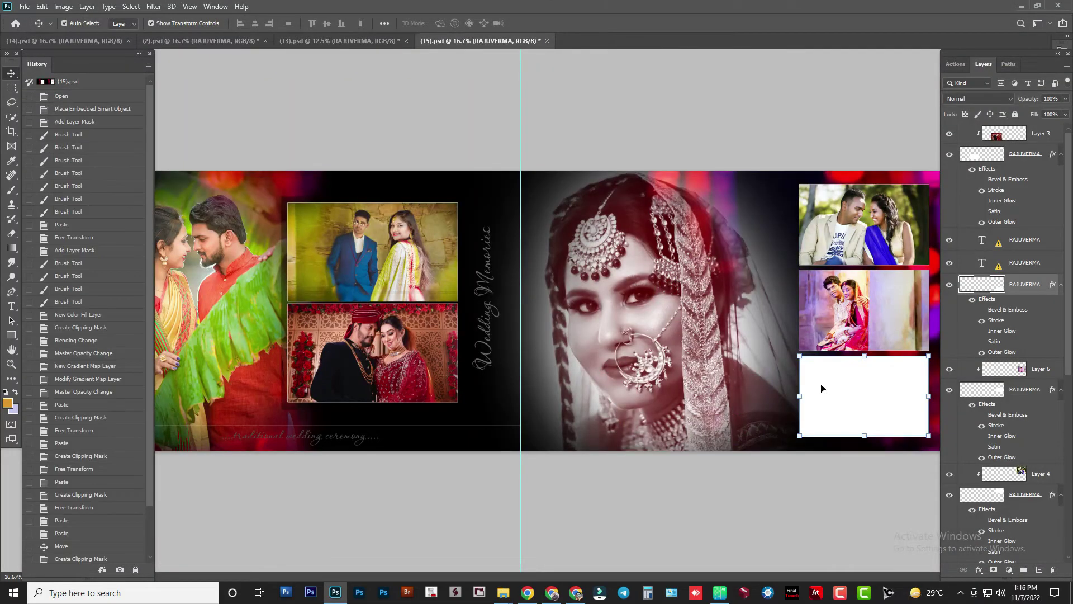
Paste the couple photo clipped into the bottom-right frame, scaled to 148.82%
{"action": "key", "text": "ctrl+v"}
{"action": "key", "text": "ctrl+alt+g"}
{"action": "key", "text": "ctrl+t"}
{"action": "key", "text": "ctrl+minus"}
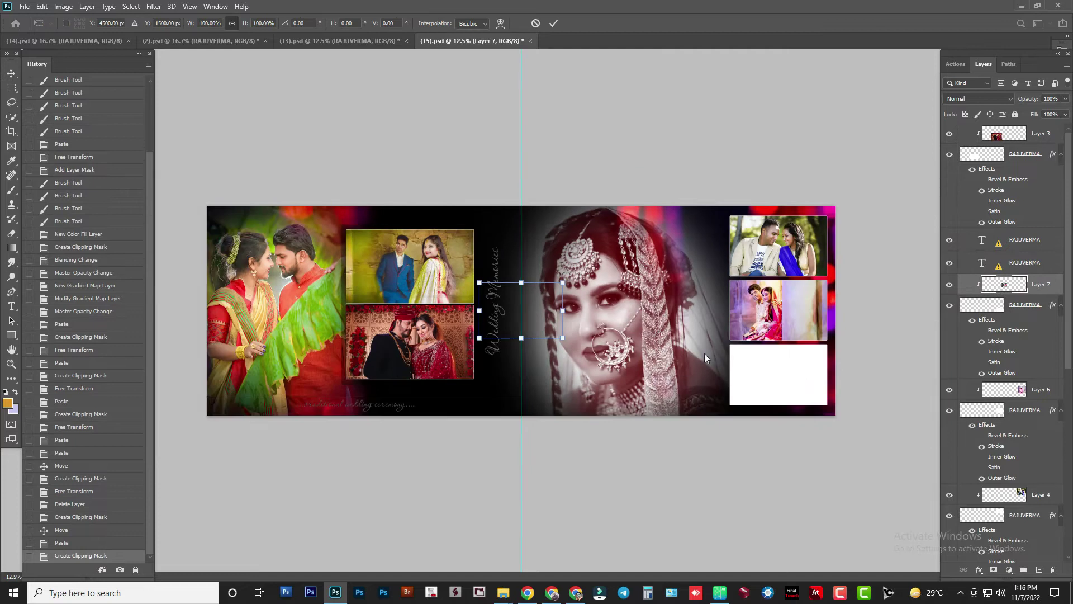
{"action": "mouse_move", "coordinate": [558, 339]}
{"action": "left_mouse_down"}
{"action": "mouse_move", "coordinate": [807, 445]}
{"action": "mouse_move", "coordinate": [790, 489]}
{"action": "left_mouse_up"}
{"action": "mouse_move", "coordinate": [603, 291]}
{"action": "left_mouse_down"}
{"action": "mouse_move", "coordinate": [767, 288]}
{"action": "mouse_move", "coordinate": [790, 372]}
{"action": "left_mouse_up"}
{"action": "left_click_drag", "start_coordinate": [835, 415], "coordinate": [820, 364]}
{"action": "left_click_drag", "start_coordinate": [786, 319], "coordinate": [783, 363]}
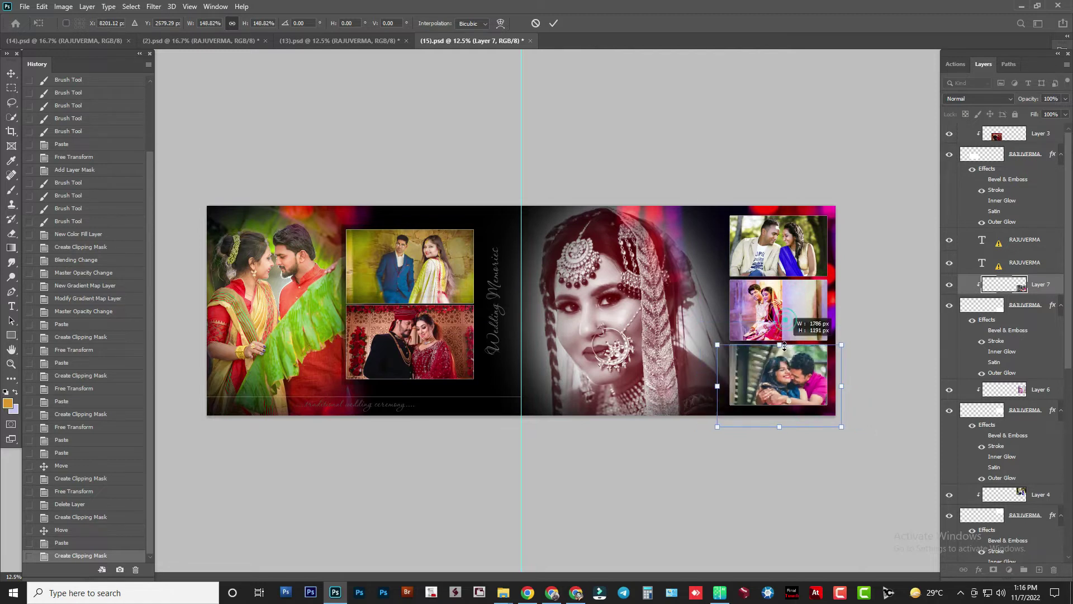
{"action": "key", "text": "Return"}
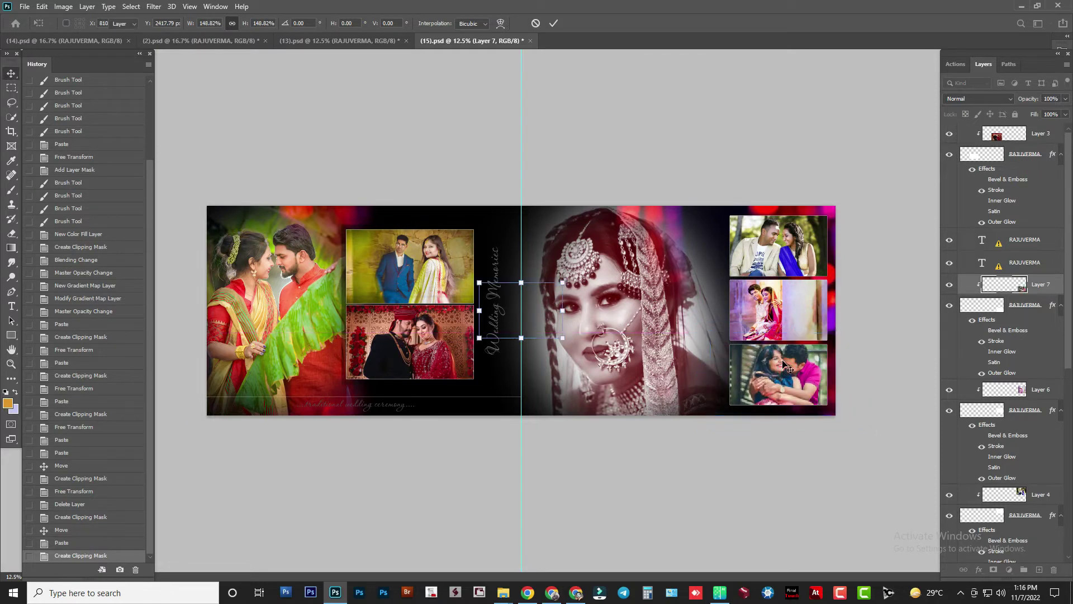
{"action": "key", "text": "ctrl+plus"}
Reposition the bottom couple photo within its right-page frame
{"action": "left_click_drag", "start_coordinate": [802, 379], "coordinate": [262, 299]}
{"action": "key", "text": "ctrl+plus"}
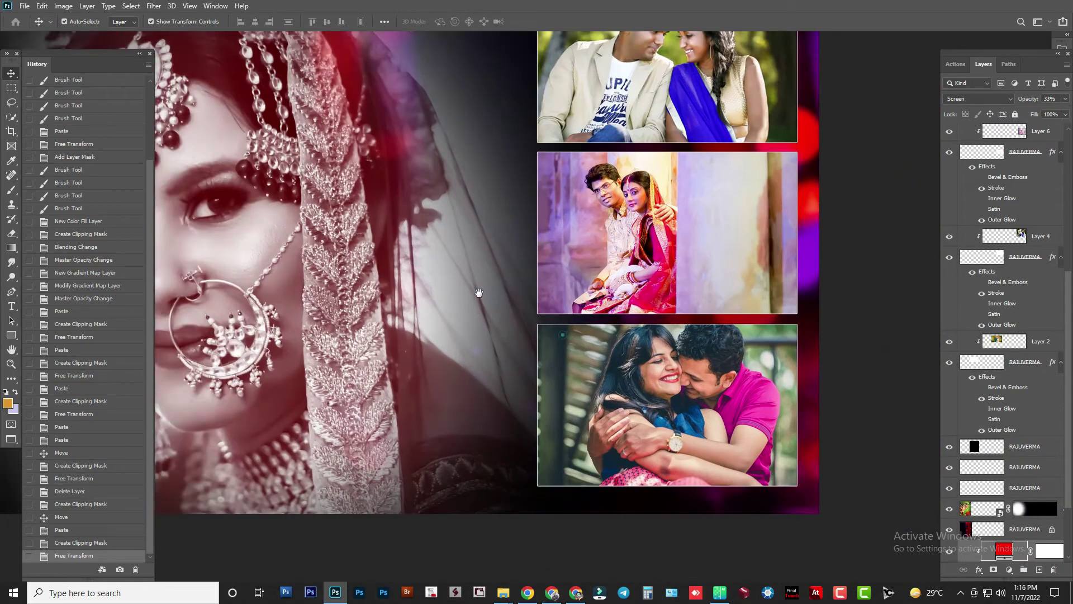
{"action": "left_click_drag", "start_coordinate": [476, 290], "coordinate": [382, 238]}
{"action": "left_click_drag", "start_coordinate": [569, 318], "coordinate": [595, 348]}
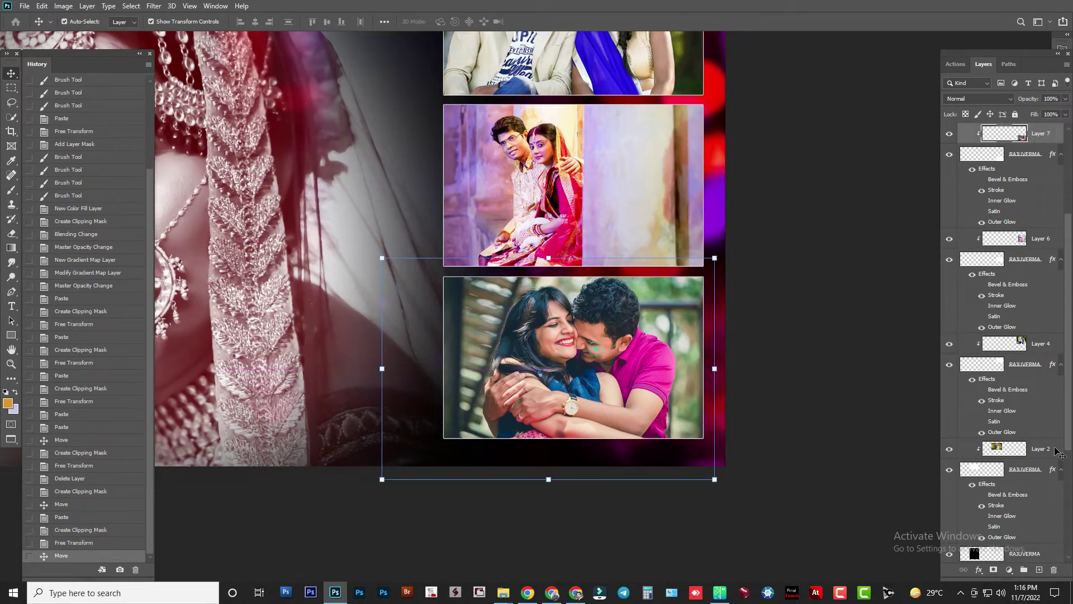
{"action": "scroll", "coordinate": [993, 536], "scroll_direction": "down", "scroll_amount": 2}
{"action": "scroll", "coordinate": [992, 537], "scroll_direction": "down", "scroll_amount": 3}
{"action": "scroll", "coordinate": [993, 536], "scroll_direction": "down", "scroll_amount": 4}
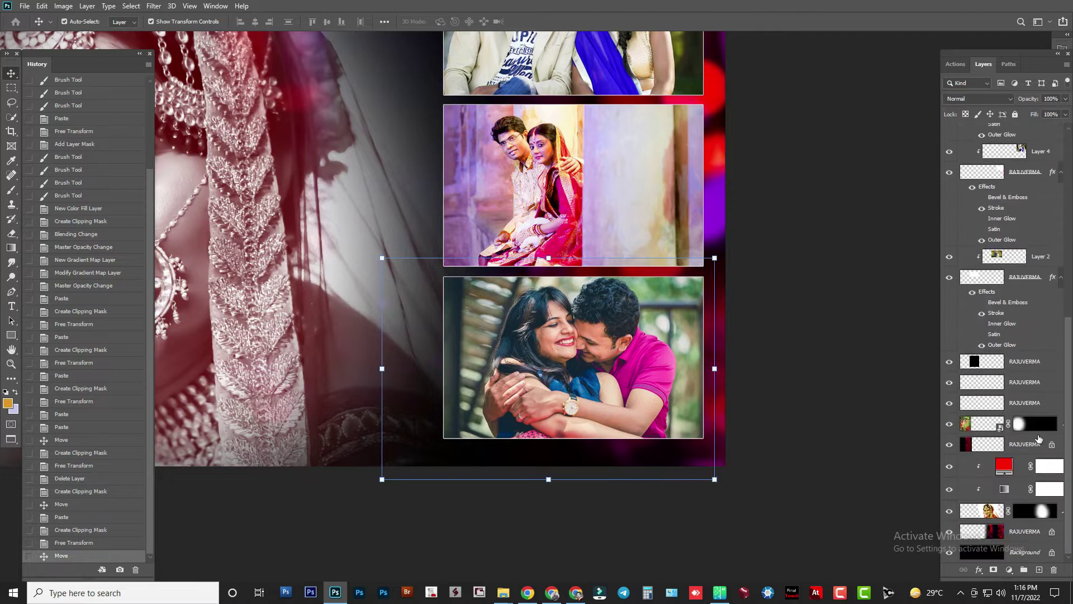
{"action": "scroll", "coordinate": [648, 440], "scroll_direction": "down", "scroll_amount": 1}
Convert Layer 7 to a smart object and open it for editing
{"action": "right_click", "coordinate": [621, 355]}
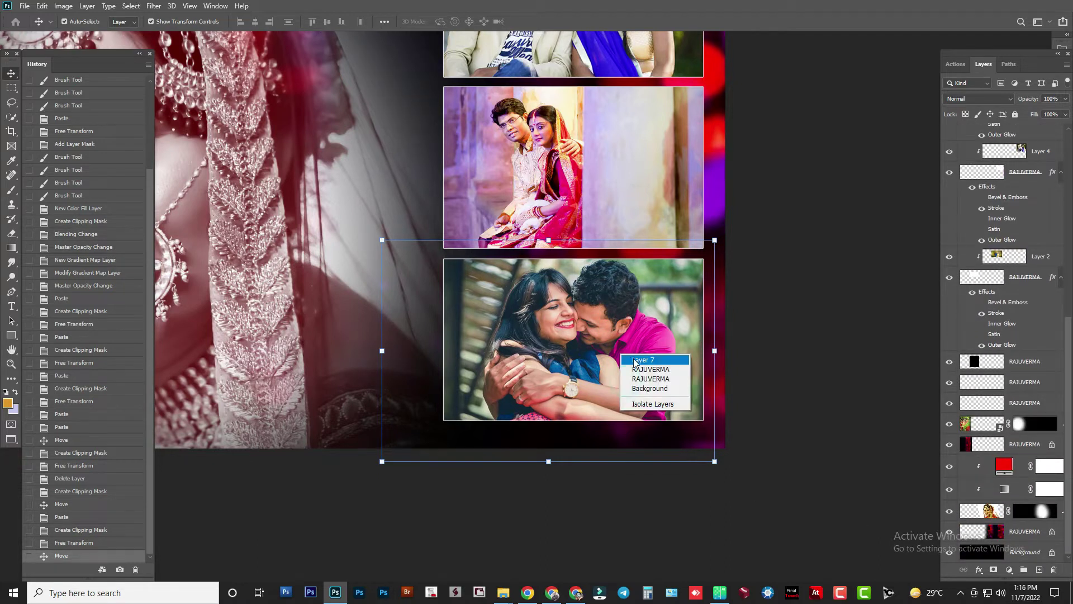
{"action": "left_click", "coordinate": [636, 360]}
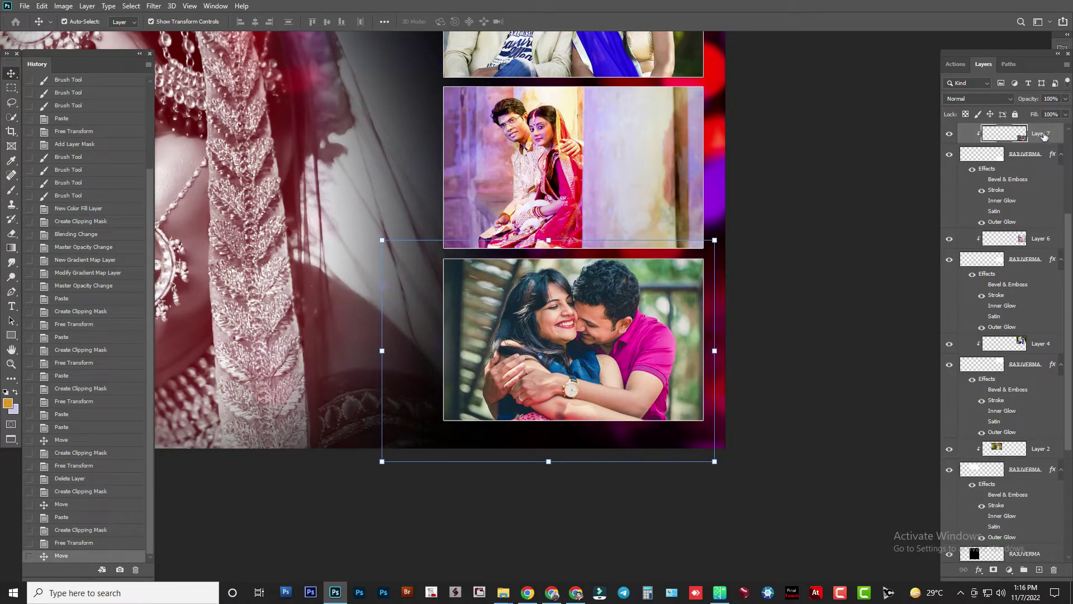
{"action": "right_click", "coordinate": [1044, 136]}
{"action": "left_click", "coordinate": [938, 262]}
{"action": "double_click", "coordinate": [1021, 137]}
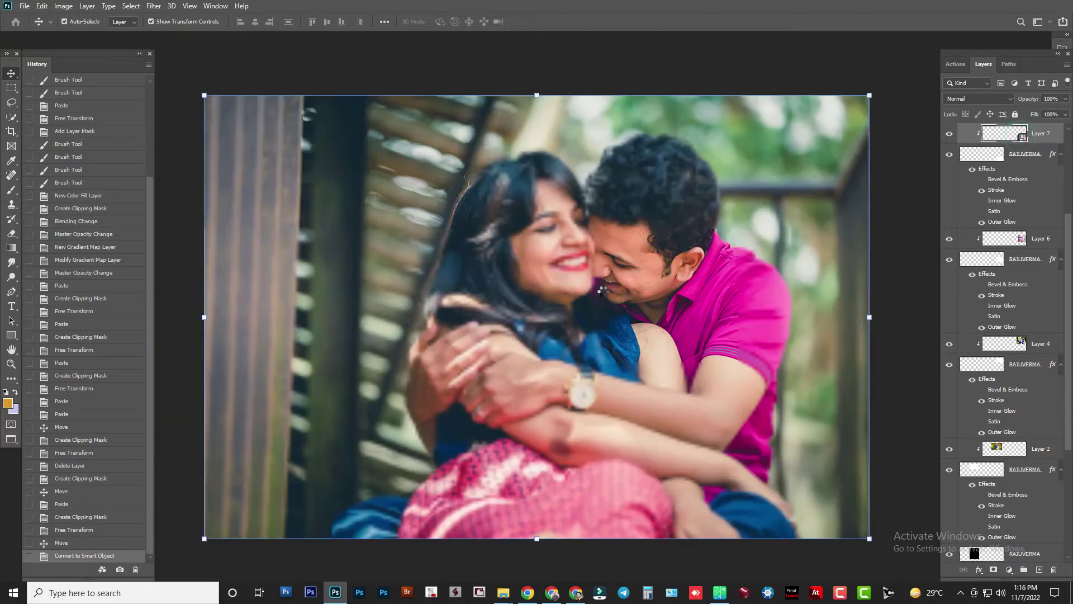
{"action": "left_click", "coordinate": [151, 6]}
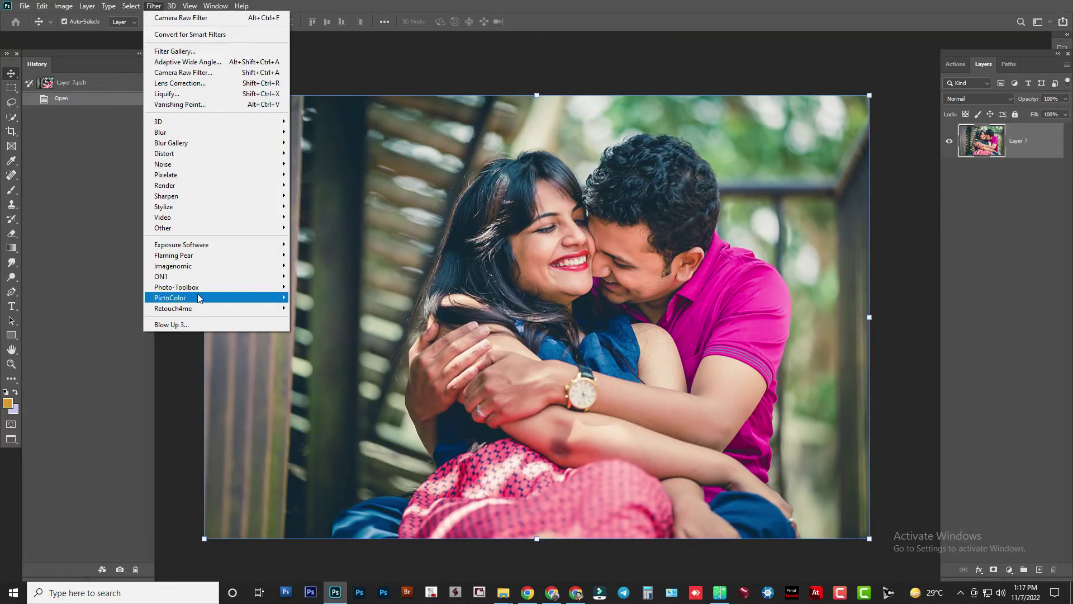
{"action": "left_click", "coordinate": [189, 276]}
Run ON1 NoNoise AI 2022 at Luminance 99, Color 100, Sharpening 20, checking the before/after split
{"action": "left_click", "coordinate": [313, 288]}
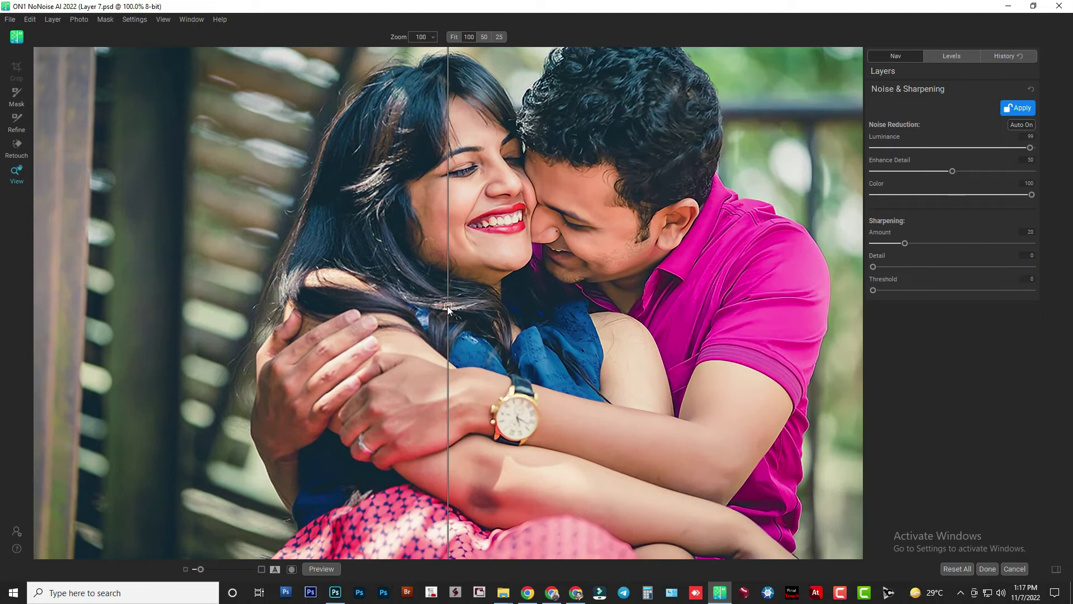
{"action": "mouse_move", "coordinate": [448, 306]}
{"action": "left_mouse_down"}
{"action": "mouse_move", "coordinate": [837, 304]}
{"action": "mouse_move", "coordinate": [233, 290]}
{"action": "mouse_move", "coordinate": [568, 294]}
{"action": "left_mouse_up"}
{"action": "scroll", "coordinate": [488, 250], "scroll_direction": "up", "scroll_amount": 1}
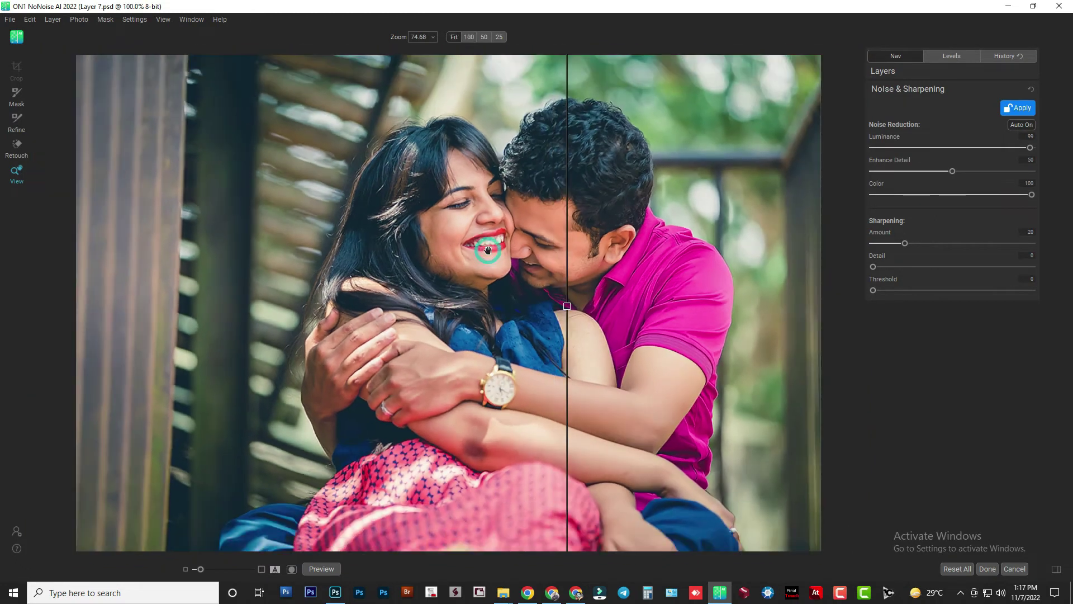
{"action": "scroll", "coordinate": [487, 250], "scroll_direction": "up", "scroll_amount": 1}
{"action": "scroll", "coordinate": [487, 250], "scroll_direction": "up", "scroll_amount": 2}
{"action": "scroll", "coordinate": [541, 236], "scroll_direction": "up", "scroll_amount": 2}
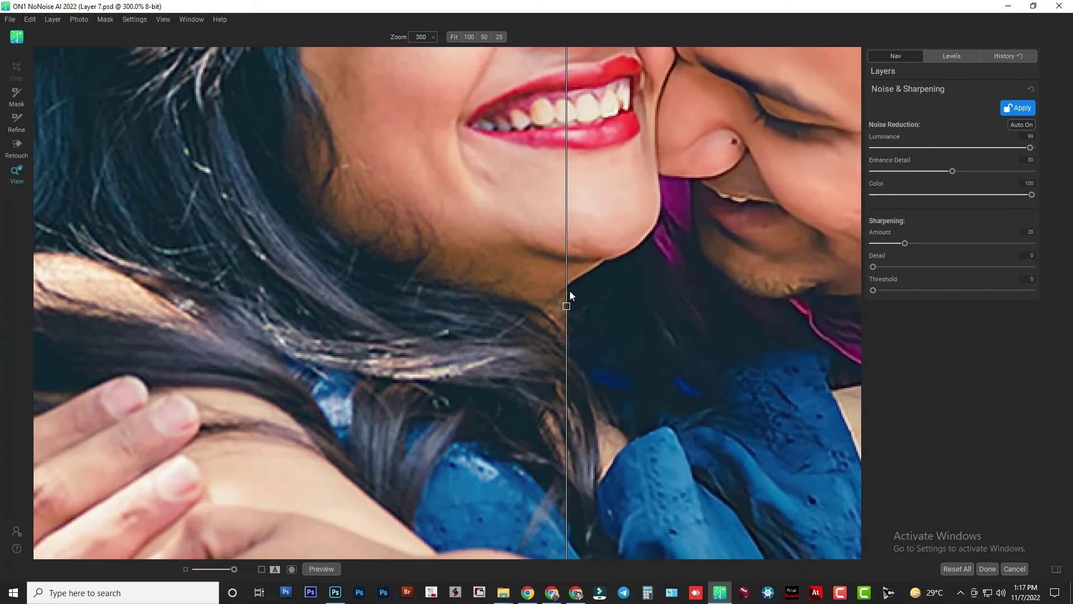
{"action": "scroll", "coordinate": [571, 180], "scroll_direction": "down", "scroll_amount": 3}
{"action": "scroll", "coordinate": [581, 173], "scroll_direction": "up", "scroll_amount": 1}
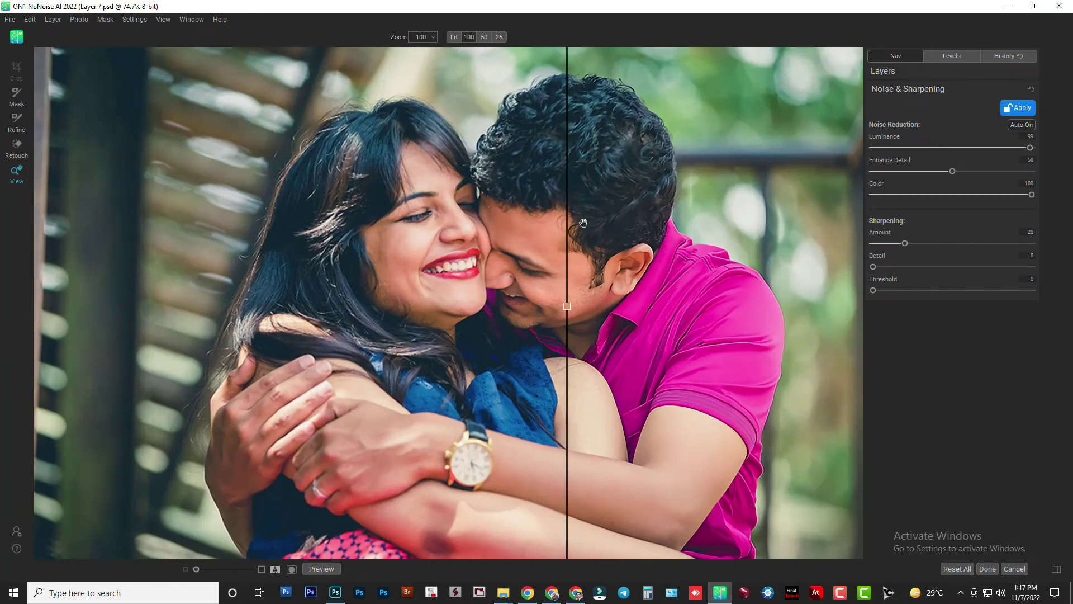
{"action": "scroll", "coordinate": [583, 222], "scroll_direction": "up", "scroll_amount": 2}
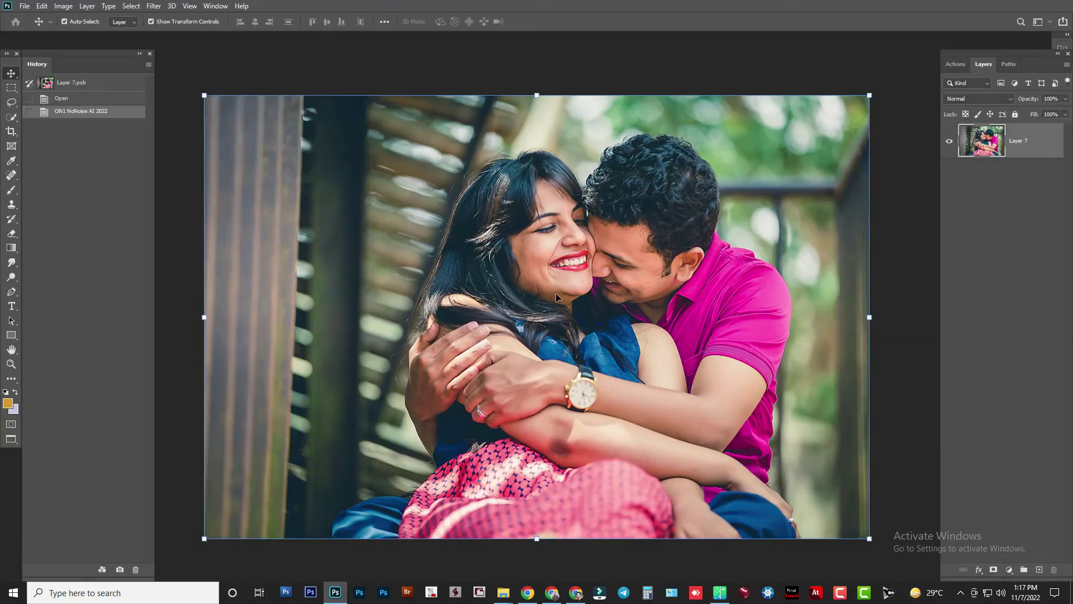
Fade the NoNoise result at full strength, save the smart object, and close it and (15).psd
{"action": "key", "text": "ctrl+shift+f"}
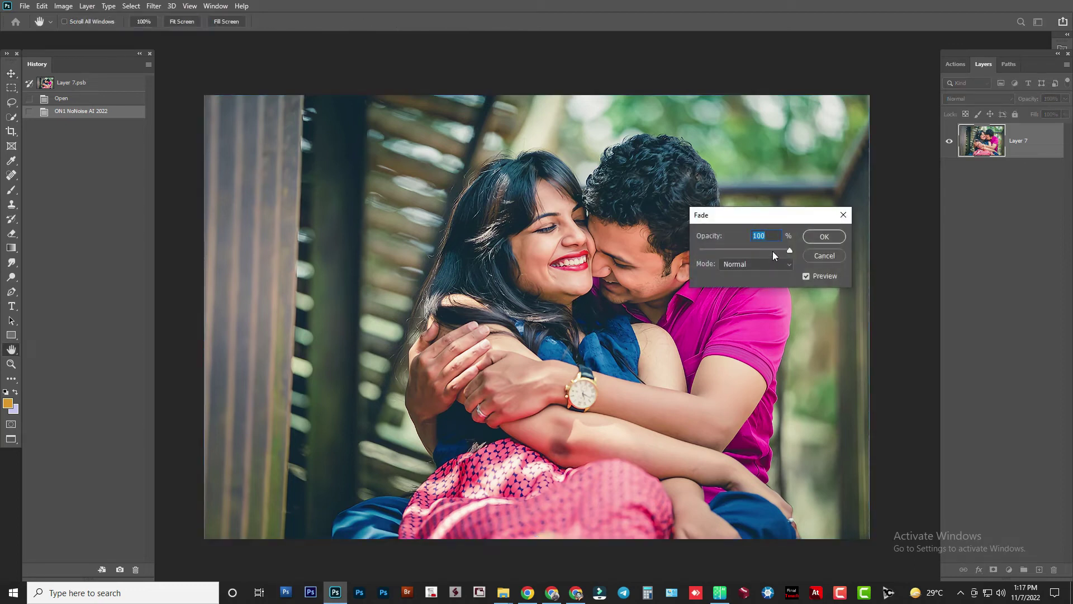
{"action": "key", "text": "Return"}
{"action": "key", "text": "ctrl"}
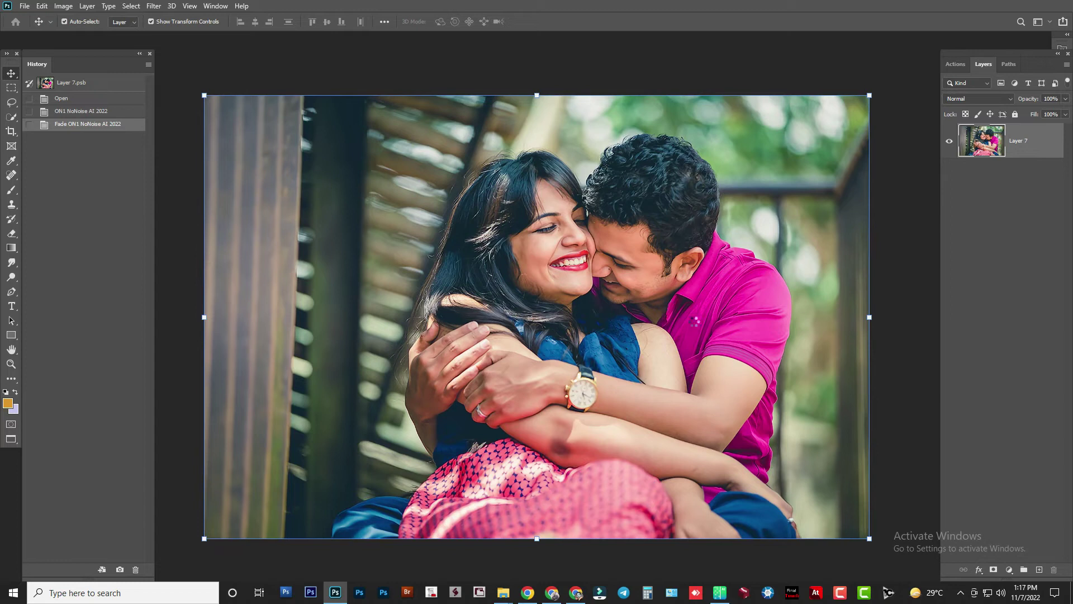
{"action": "key", "text": "ctrl+s"}
{"action": "key", "text": "ctrl+w"}
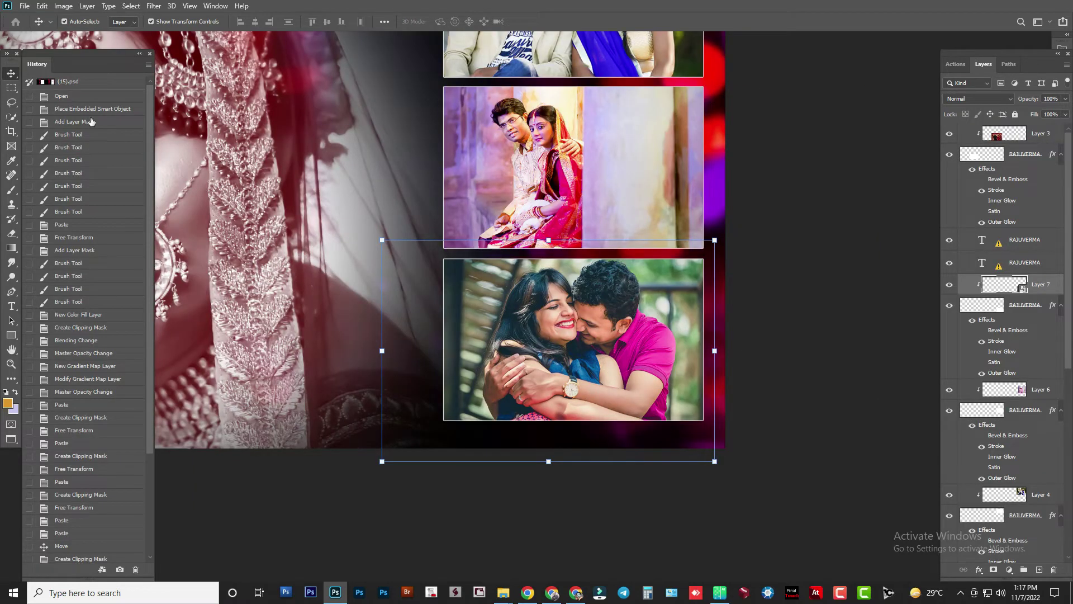
{"action": "key", "text": "ctrl+w"}
Discard (15).psd changes and paste the couple photo, clipped and enlarged, onto (13)'s left page
{"action": "left_click", "coordinate": [534, 216]}
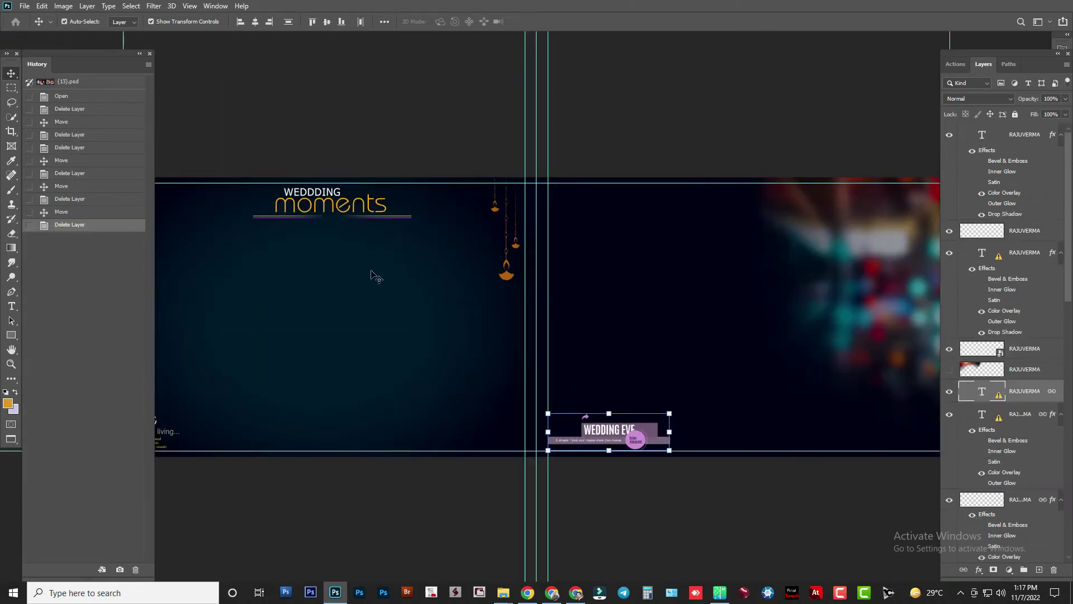
{"action": "left_click", "coordinate": [371, 272], "text": "ctrl"}
{"action": "key", "text": "ctrl+v"}
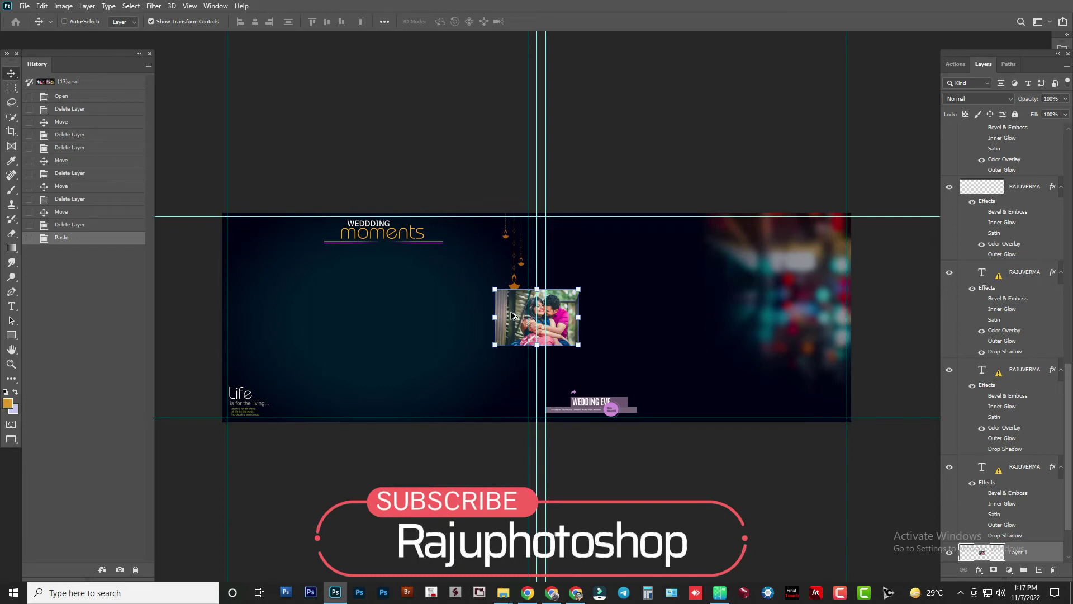
{"action": "key", "text": "ctrl+alt+g"}
{"action": "mouse_move", "coordinate": [495, 289]}
{"action": "left_mouse_down"}
{"action": "mouse_move", "coordinate": [115, 211]}
{"action": "mouse_move", "coordinate": [76, 189]}
{"action": "left_mouse_up"}
{"action": "left_click_drag", "start_coordinate": [433, 213], "coordinate": [408, 327]}
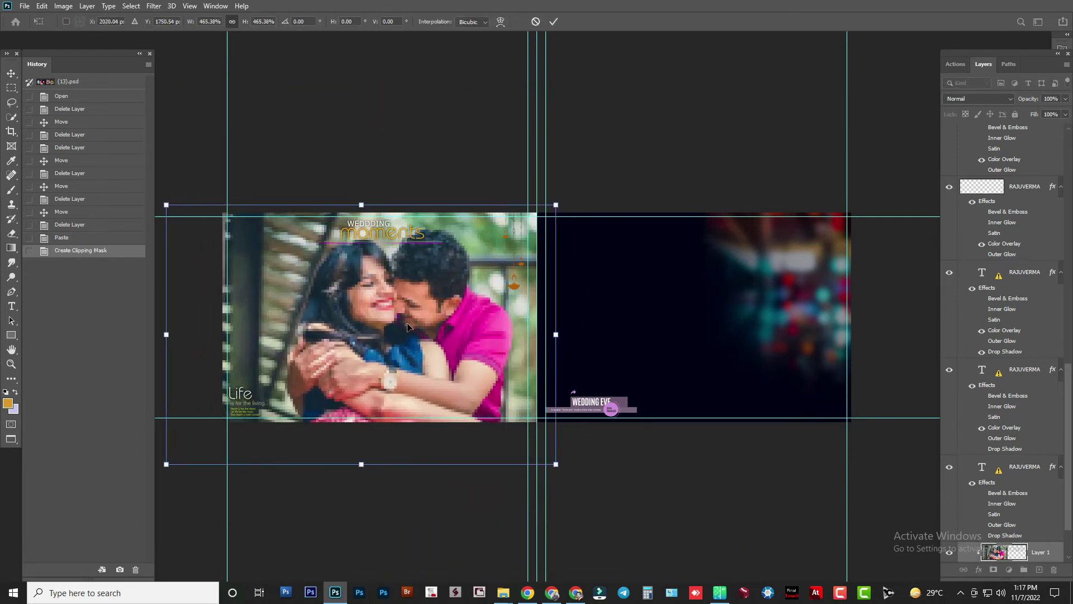
{"action": "key", "text": "Return"}
Blend the couple photo as Luminosity and show the colour gradient glow over it
{"action": "key", "text": "shift+alt+y"}
{"action": "left_click_drag", "start_coordinate": [431, 316], "coordinate": [437, 313]}
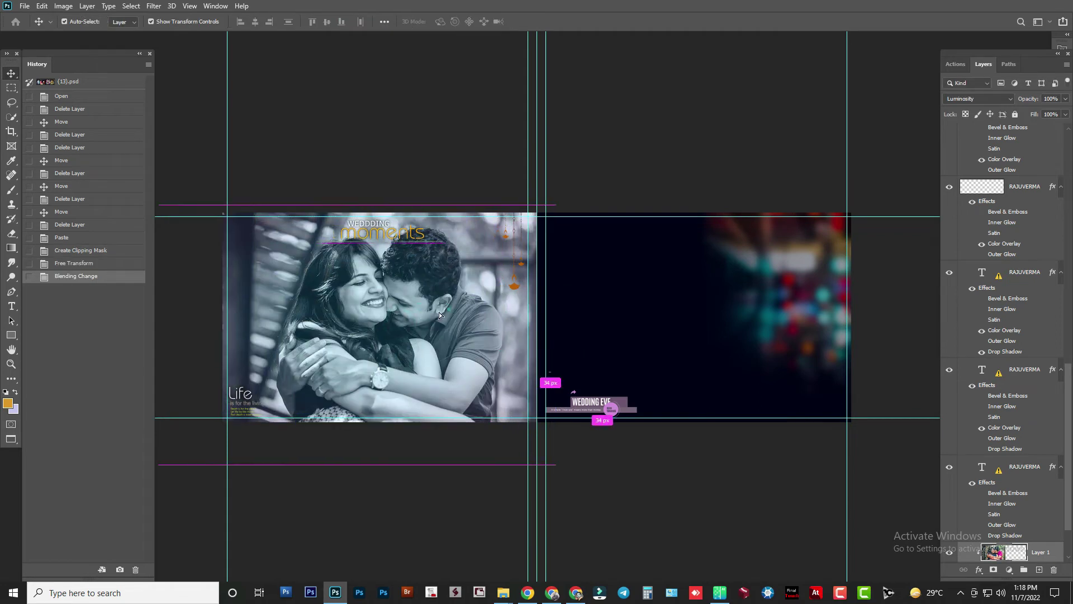
{"action": "key", "text": "ctrl+plus"}
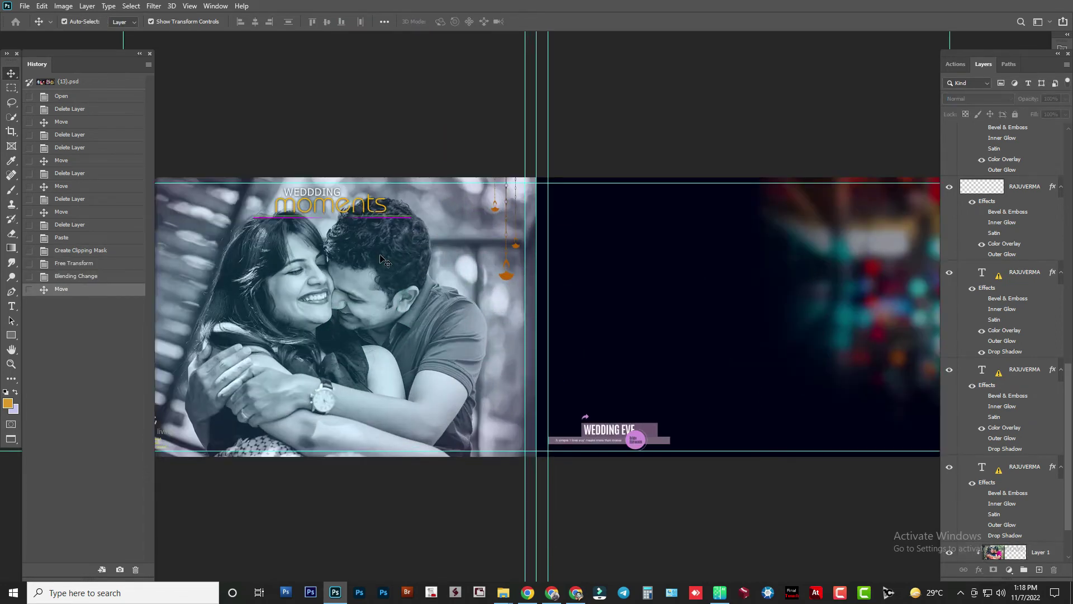
{"action": "scroll", "coordinate": [955, 326], "scroll_direction": "down", "scroll_amount": 3}
{"action": "scroll", "coordinate": [954, 476], "scroll_direction": "up", "scroll_amount": 2}
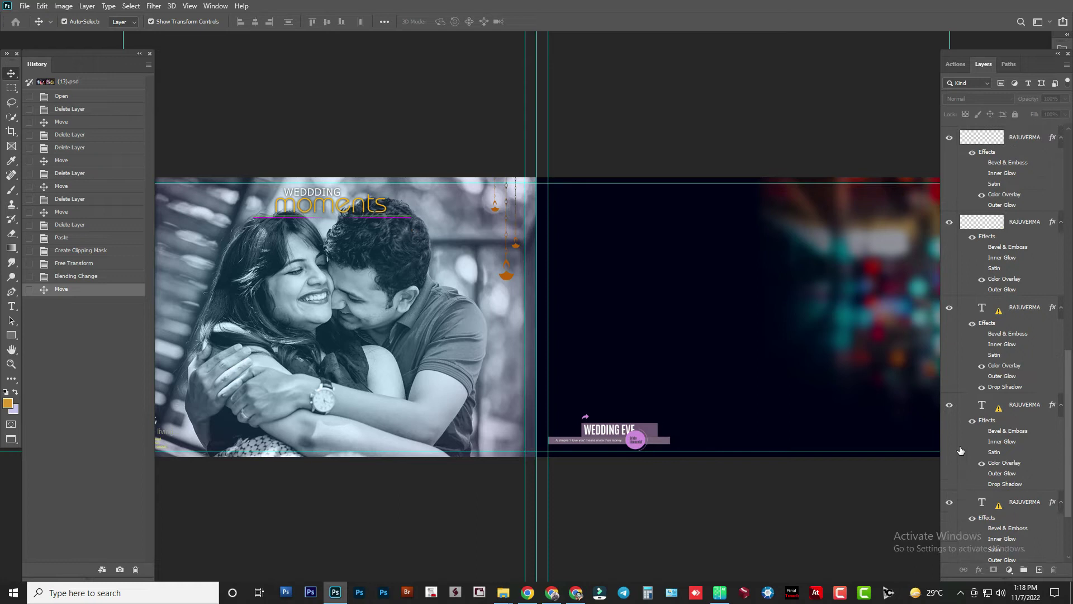
{"action": "scroll", "coordinate": [960, 450], "scroll_direction": "up", "scroll_amount": 3}
{"action": "left_click", "coordinate": [949, 370]}
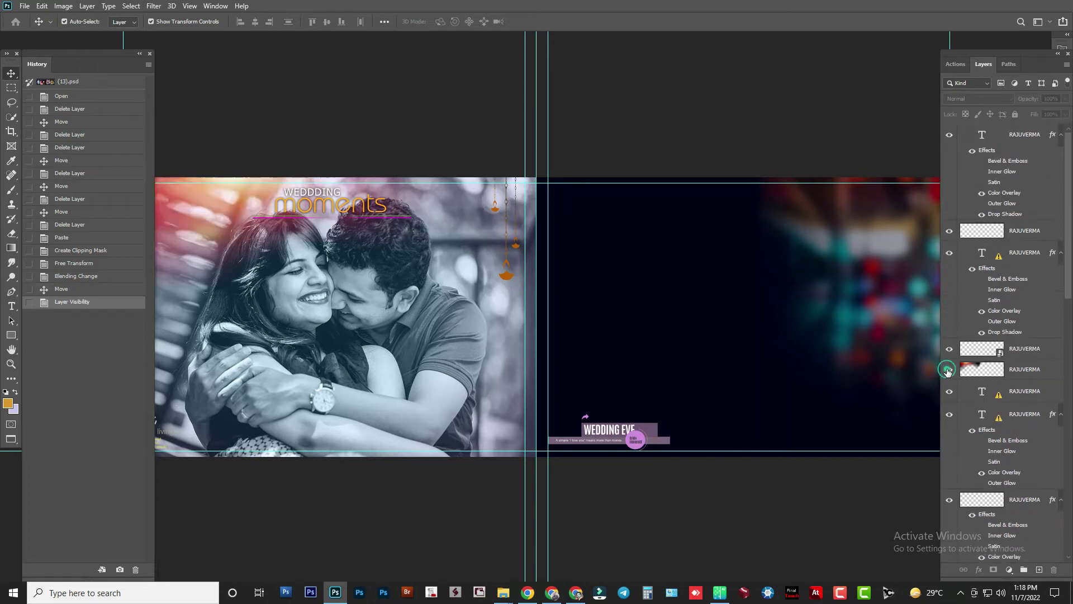
{"action": "key", "text": "ctrl+minus"}
{"action": "left_click", "coordinate": [269, 222]}
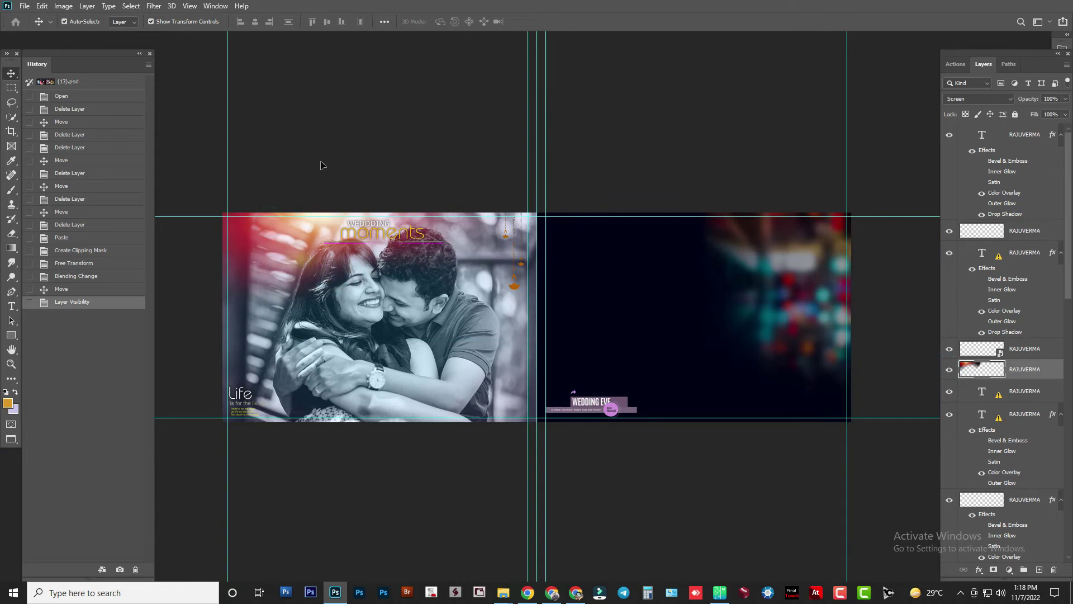
{"action": "left_click_drag", "start_coordinate": [321, 157], "coordinate": [419, 296]}
{"action": "key", "text": "ctrl+minus"}
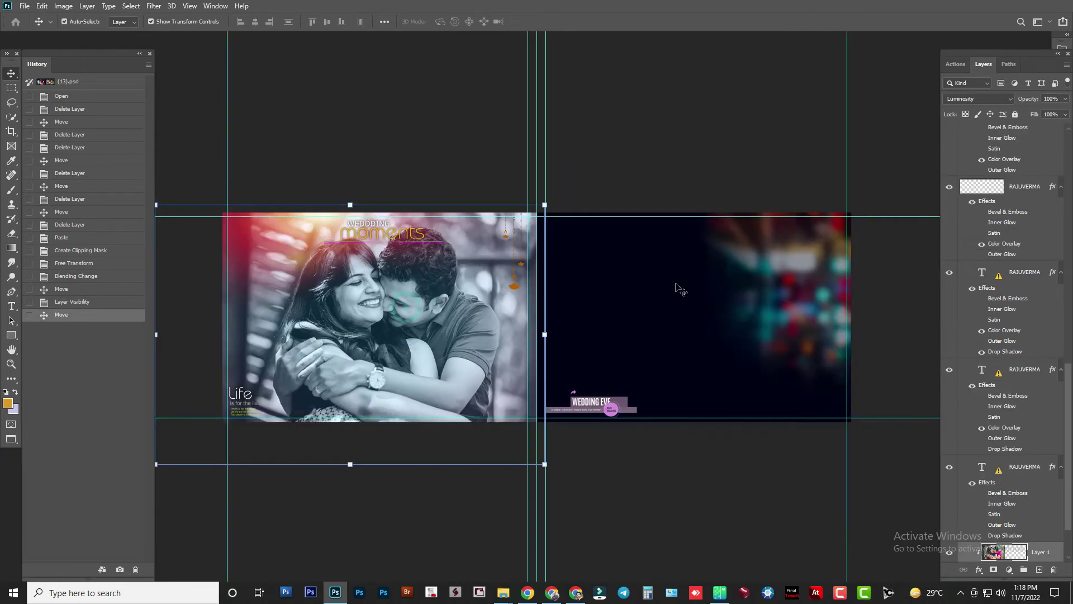
{"action": "key", "text": "ctrl+o"}
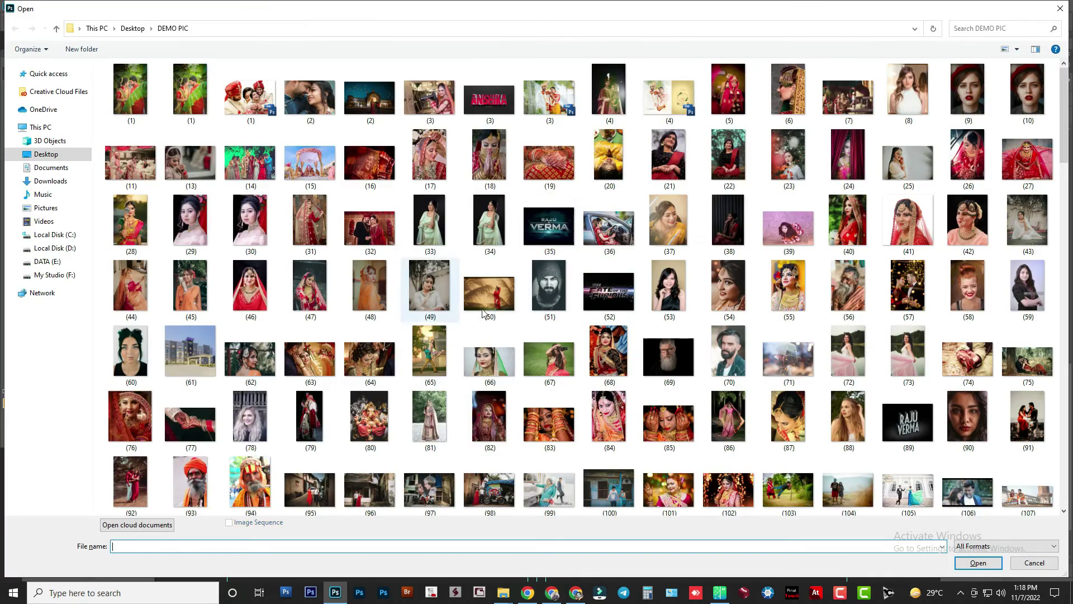
Browse DEMO PIC past images (16) and (28) and open the bride portrait
{"action": "left_click", "coordinate": [394, 185]}
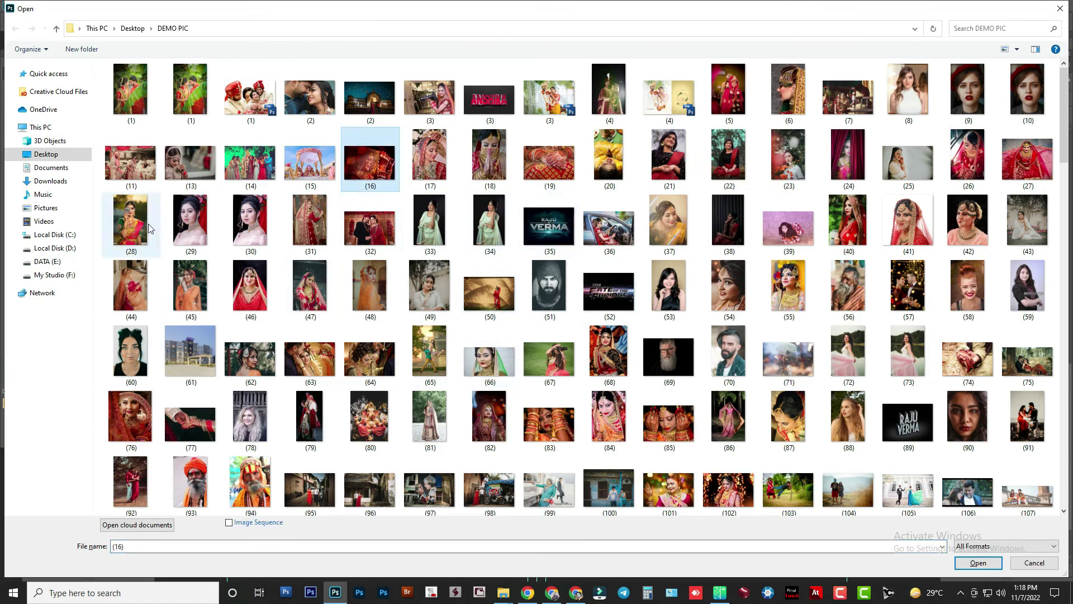
{"action": "left_click", "coordinate": [130, 221]}
{"action": "scroll", "coordinate": [276, 290], "scroll_direction": "down", "scroll_amount": 2}
{"action": "double_click", "coordinate": [131, 89]}
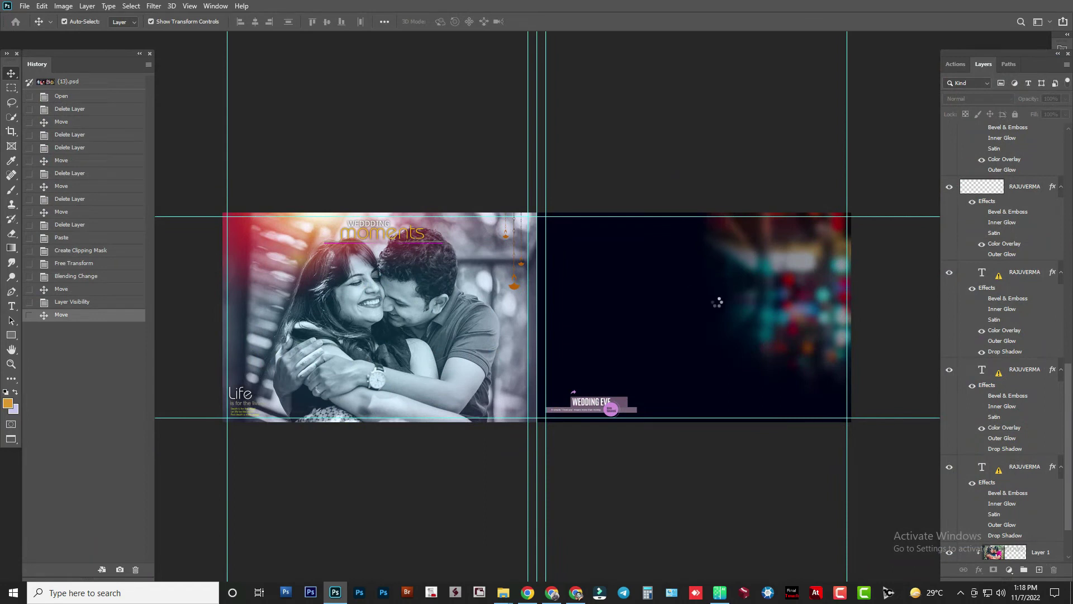
Boost the whole bride photo's contrast with Levels, then close it without saving
{"action": "key", "text": "ctrl+a"}
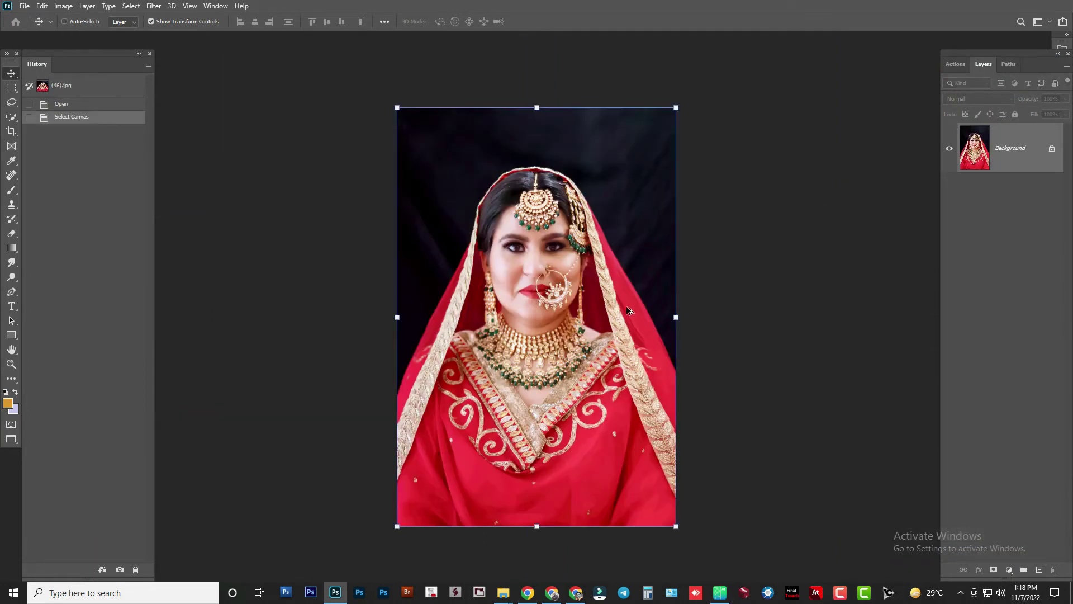
{"action": "key", "text": "ctrl+l"}
{"action": "key", "text": "Return"}
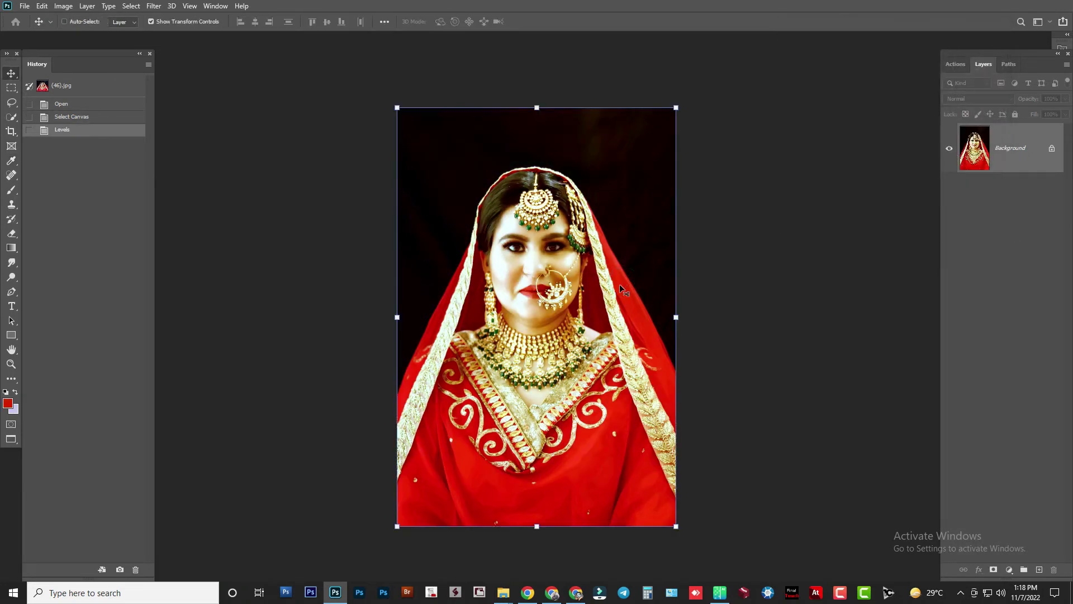
{"action": "key", "text": "ctrl+w"}
{"action": "key", "text": "Tab"}
{"action": "key", "text": "Return"}
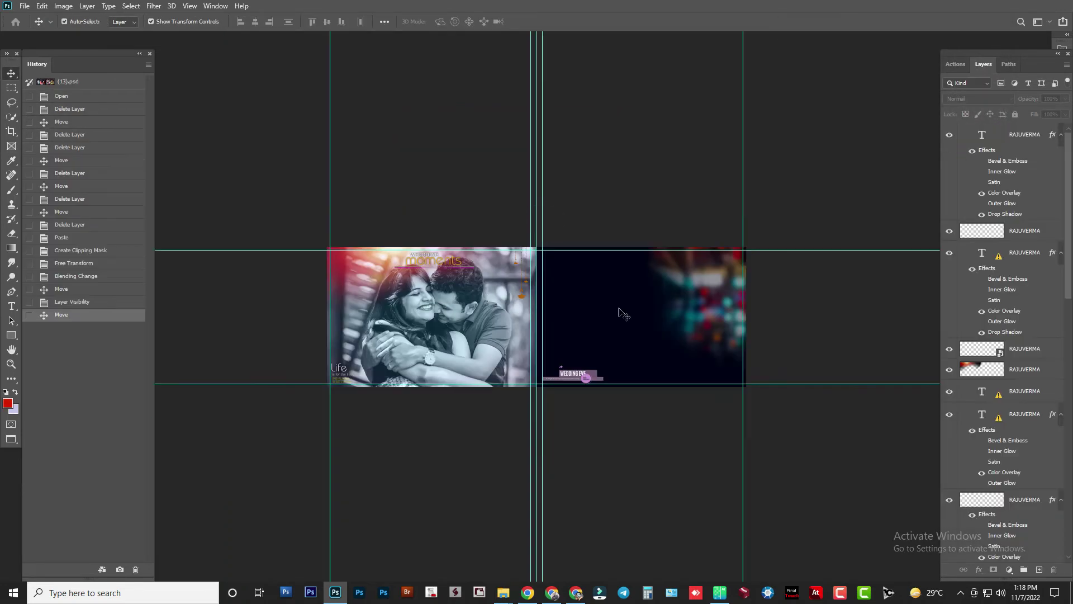
Paste the bride onto the right page at 79.86% scale, rotated -5.32°, and add a layer mask
{"action": "key", "text": "ctrl+v"}
{"action": "key", "text": "ctrl+t"}
{"action": "key", "text": "ctrl+plus"}
{"action": "mouse_move", "coordinate": [601, 288]}
{"action": "left_mouse_down"}
{"action": "mouse_move", "coordinate": [664, 287]}
{"action": "mouse_move", "coordinate": [626, 296]}
{"action": "left_mouse_up"}
{"action": "key", "text": "Return"}
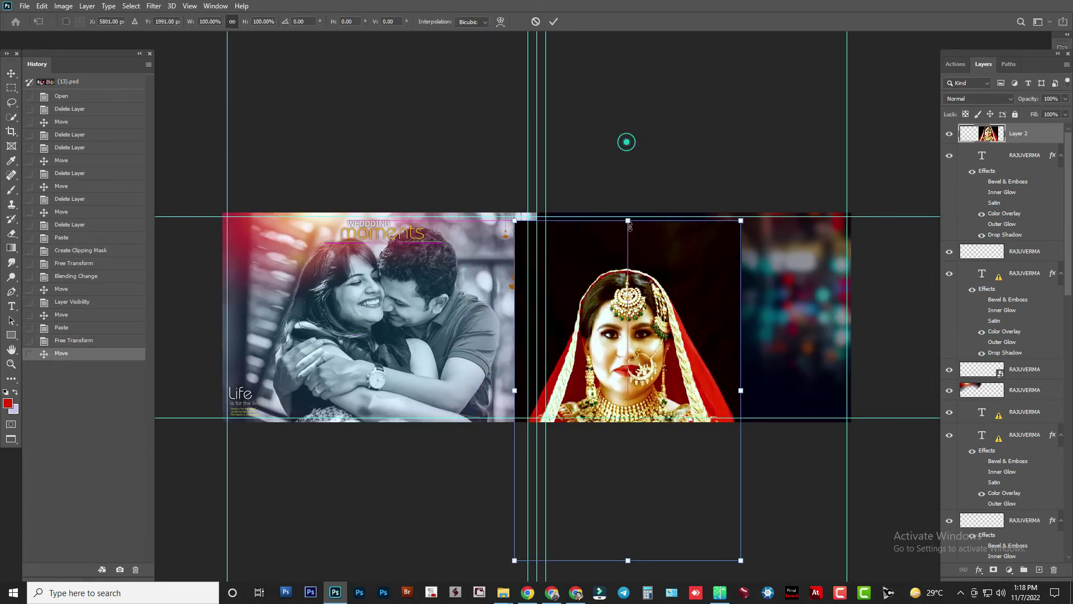
{"action": "left_click_drag", "start_coordinate": [629, 226], "coordinate": [645, 268]}
{"action": "left_click_drag", "start_coordinate": [760, 171], "coordinate": [759, 175]}
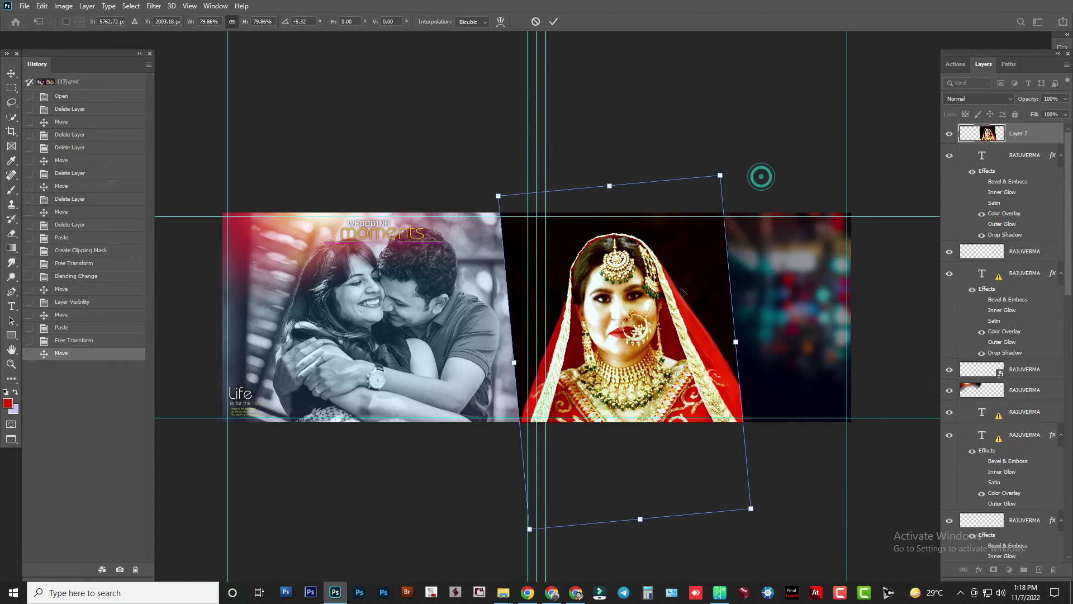
{"action": "left_click_drag", "start_coordinate": [683, 295], "coordinate": [682, 288]}
{"action": "key", "text": "Return"}
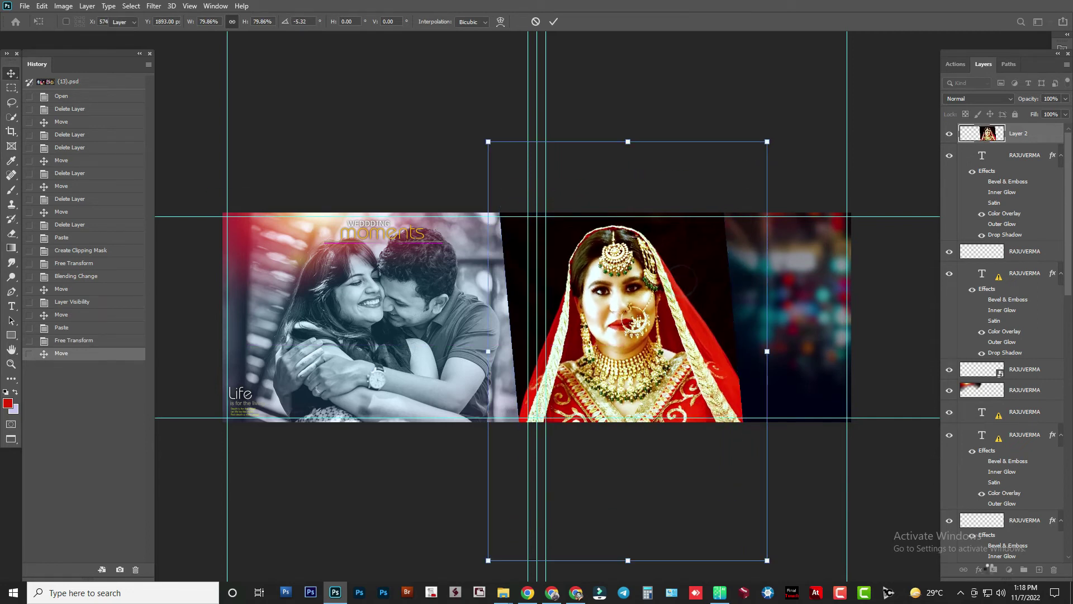
{"action": "left_click", "coordinate": [994, 570]}
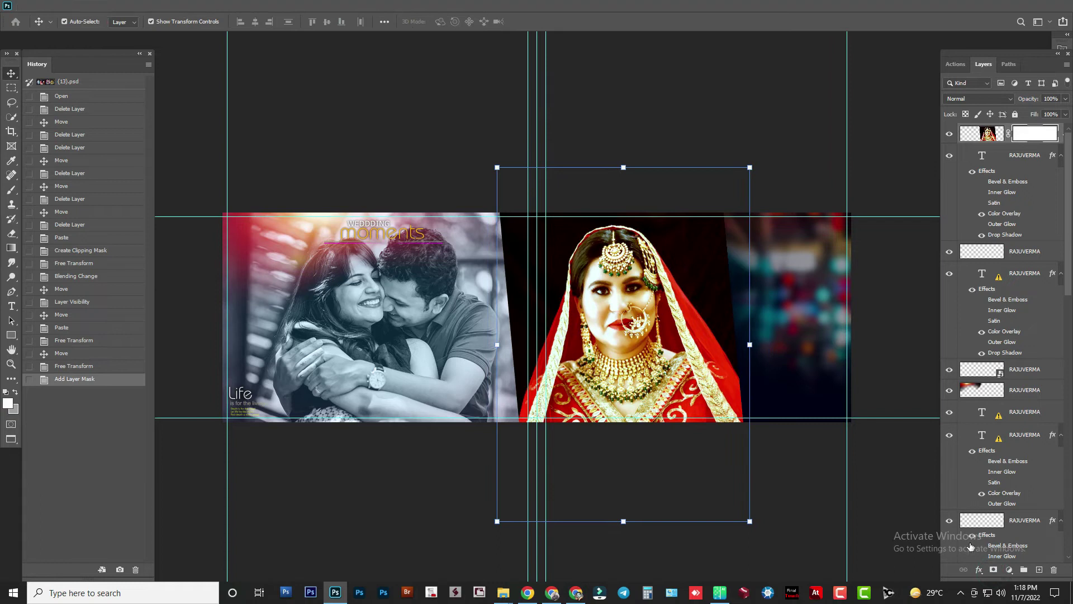
Add another mask to the bride layer and paint strokes on it with a large brush
{"action": "left_click", "coordinate": [992, 571]}
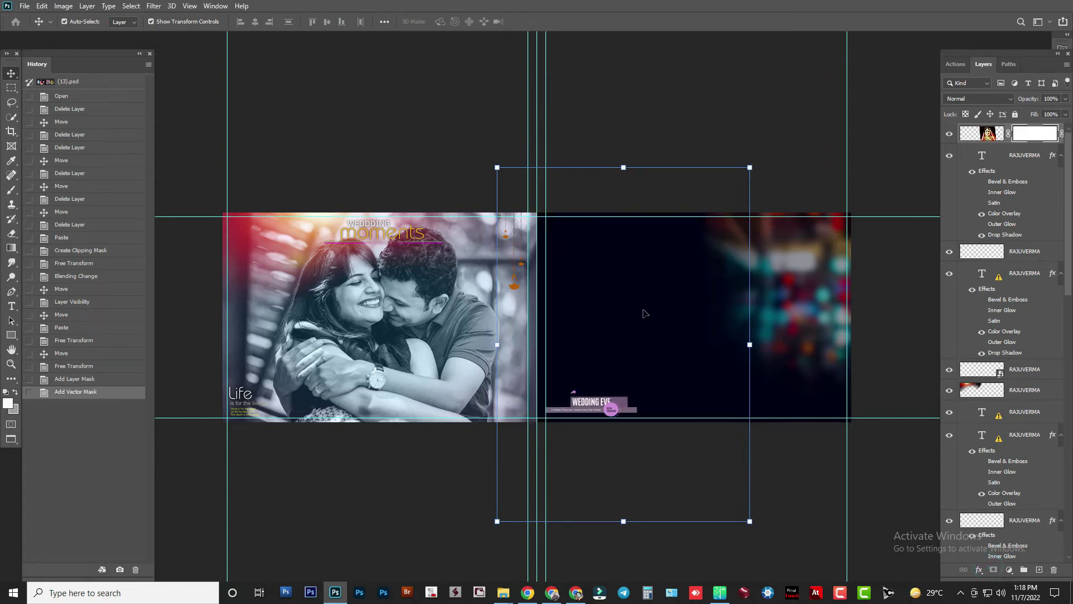
{"action": "key", "text": "b"}
{"action": "left_click", "coordinate": [616, 254]}
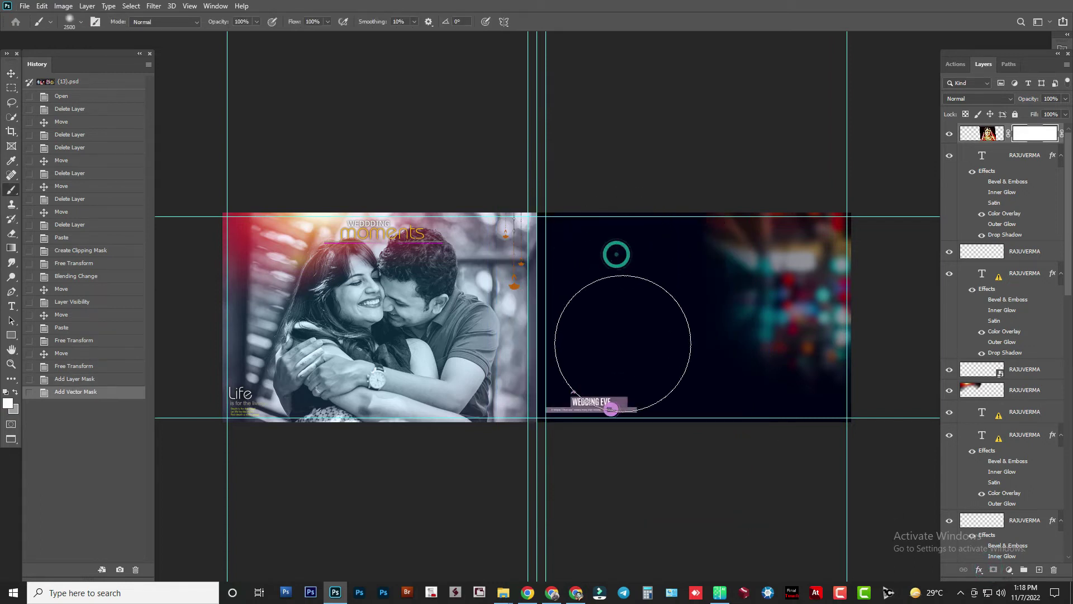
{"action": "left_click", "coordinate": [618, 292]}
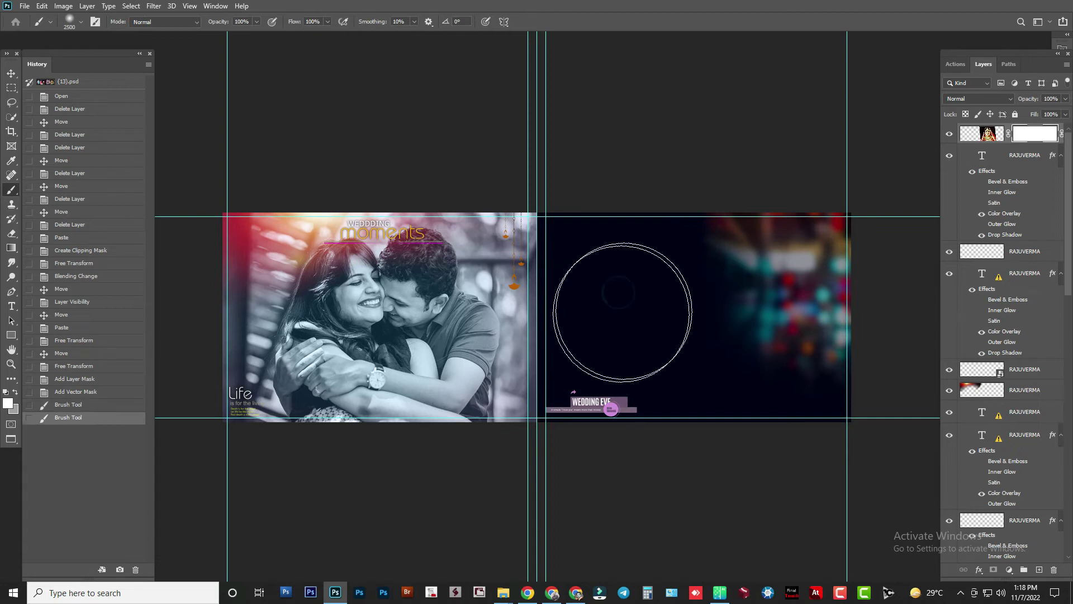
{"action": "key", "text": "ctrl+plus"}
{"action": "scroll", "coordinate": [1000, 335], "scroll_direction": "down", "scroll_amount": 3}
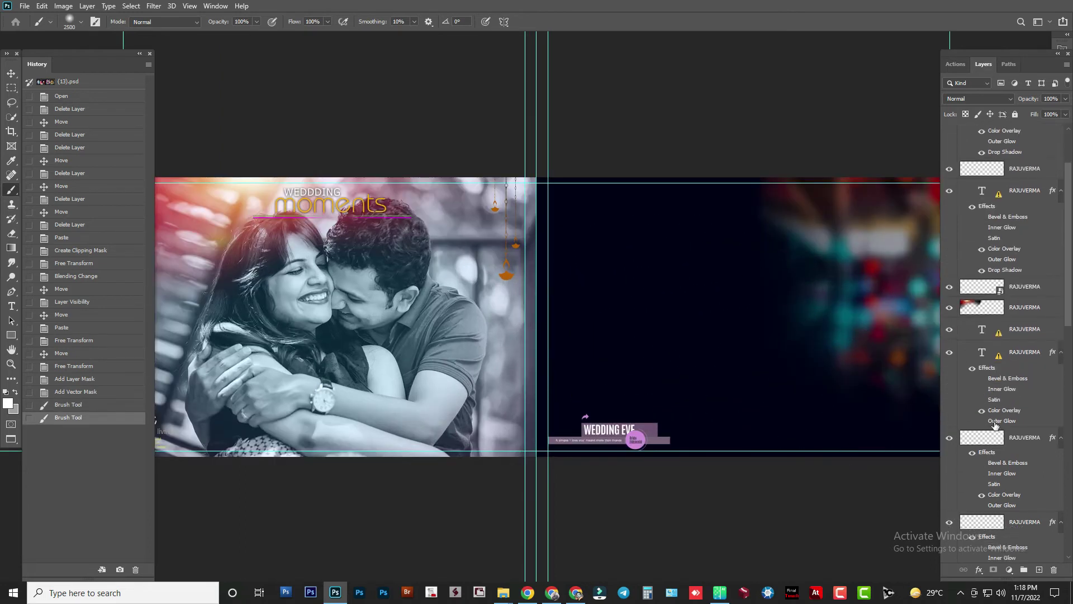
{"action": "scroll", "coordinate": [983, 436], "scroll_direction": "down", "scroll_amount": 3}
{"action": "scroll", "coordinate": [594, 275], "scroll_direction": "down", "scroll_amount": 2}
{"action": "scroll", "coordinate": [983, 480], "scroll_direction": "down", "scroll_amount": 3}
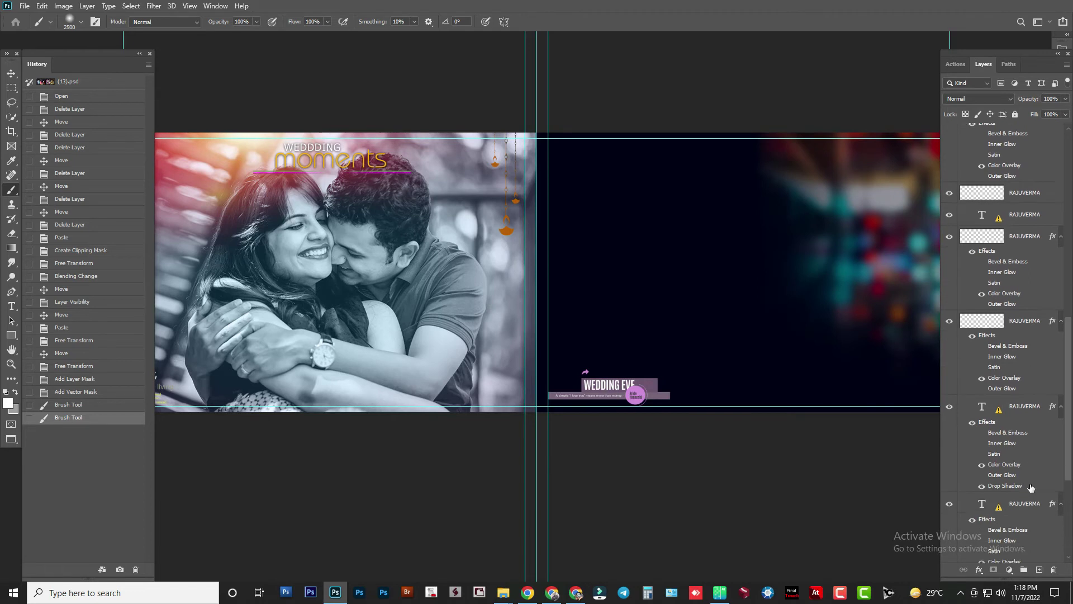
{"action": "scroll", "coordinate": [1025, 500], "scroll_direction": "down", "scroll_amount": 3}
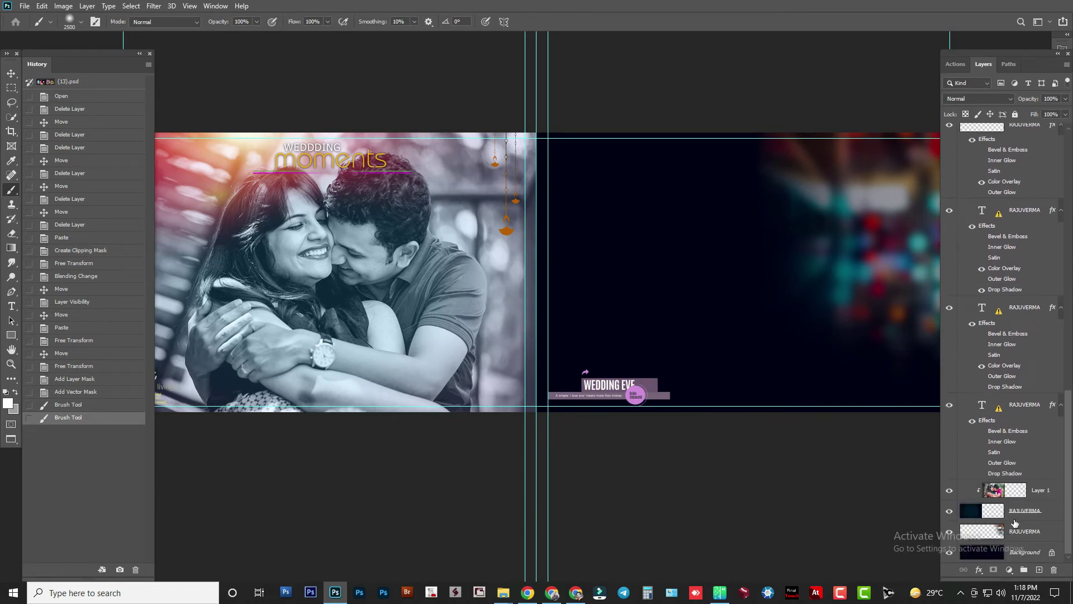
{"action": "scroll", "coordinate": [1015, 523], "scroll_direction": "up", "scroll_amount": 5}
{"action": "scroll", "coordinate": [1012, 514], "scroll_direction": "up", "scroll_amount": 5}
{"action": "scroll", "coordinate": [1011, 509], "scroll_direction": "up", "scroll_amount": 5}
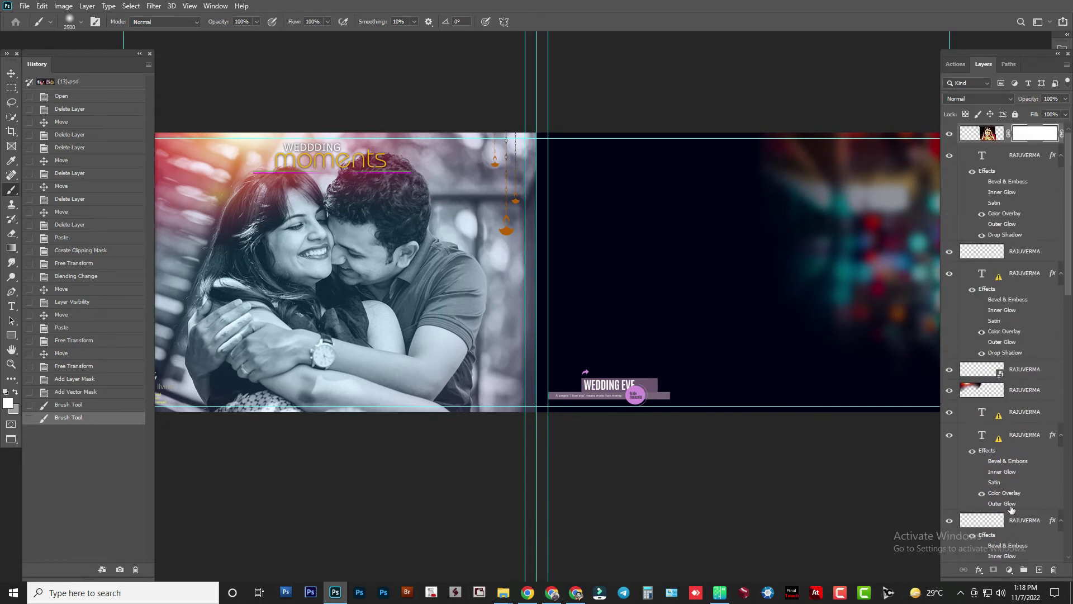
Undo a stray red stroke on the bride image along with the extra mask
{"action": "left_click", "coordinate": [988, 134]}
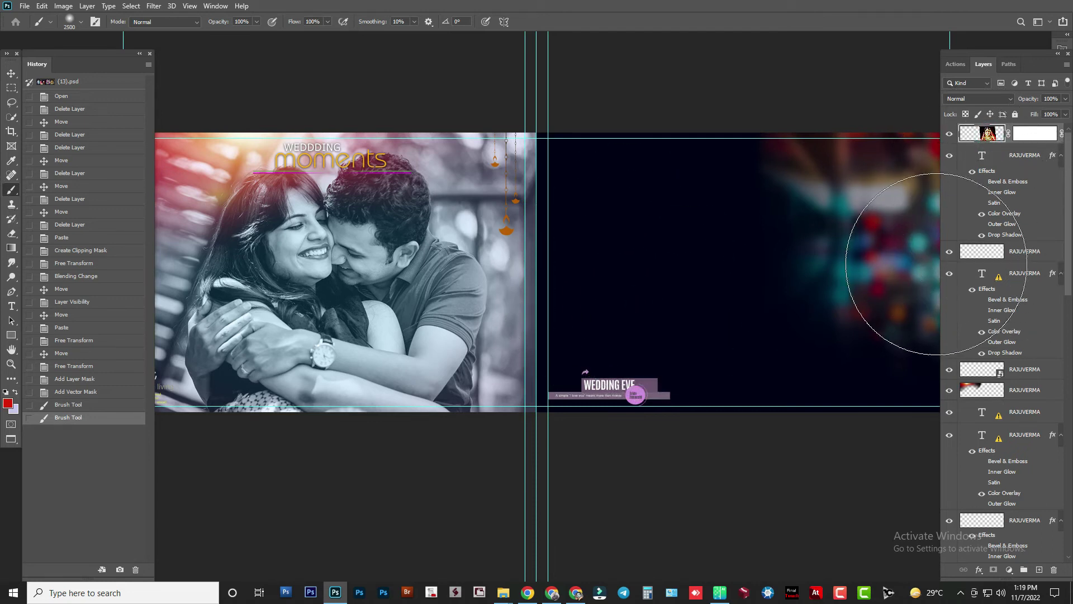
{"action": "left_click", "coordinate": [939, 271]}
{"action": "key", "text": "ctrl+z"}
{"action": "key", "text": "ctrl+z"}
{"action": "key", "text": "ctrl+z"}
{"action": "key", "text": "ctrl+z"}
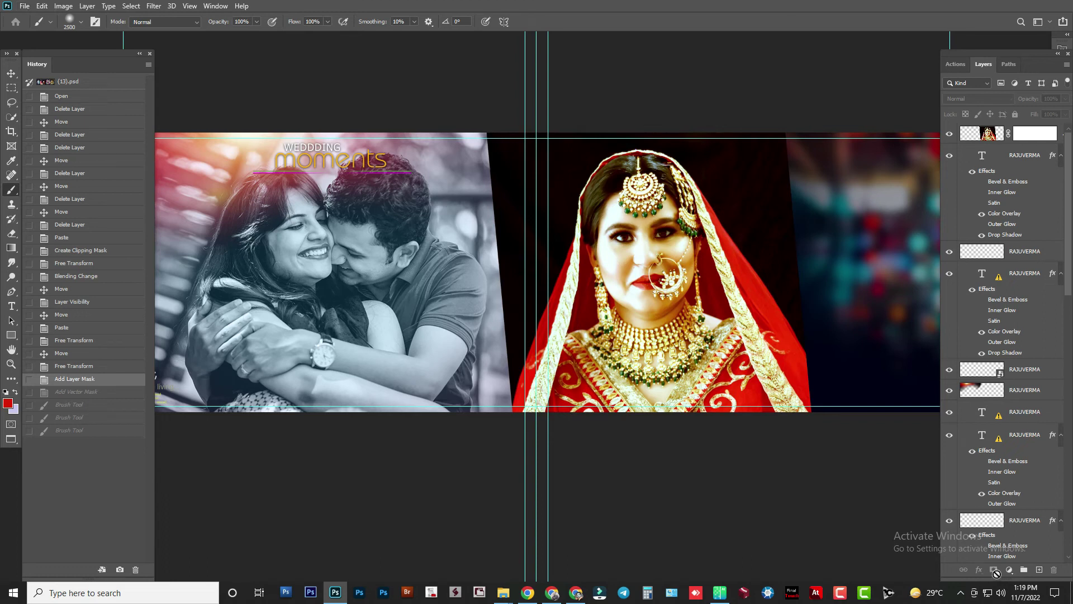
{"action": "key", "text": "ctrl+z"}
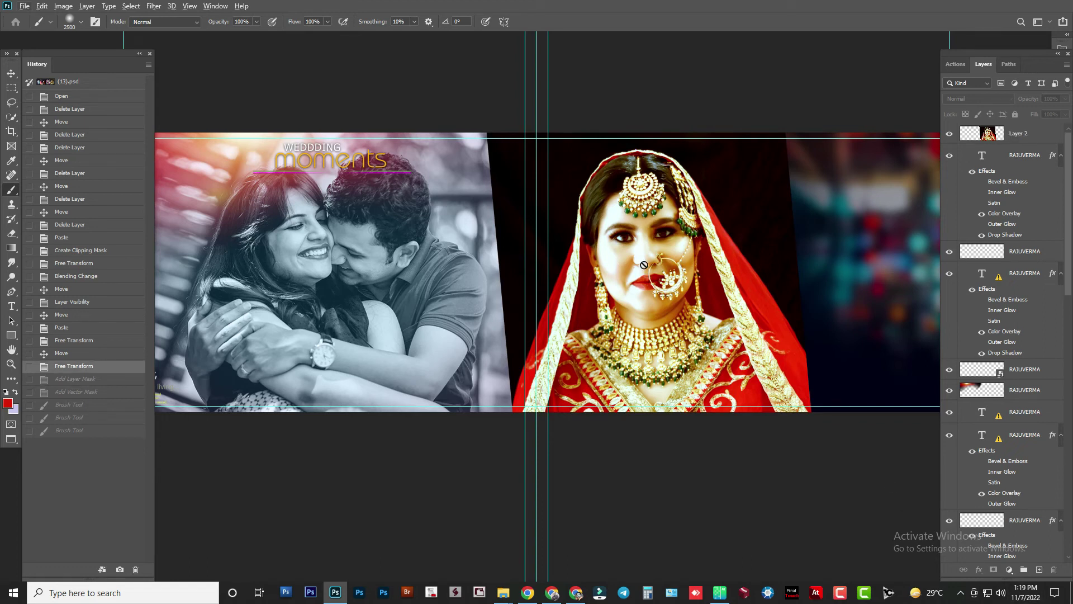
Give the bride layer a hiding mask and brush her back in on the right page
{"action": "key", "text": "v"}
{"action": "left_click", "coordinate": [704, 296]}
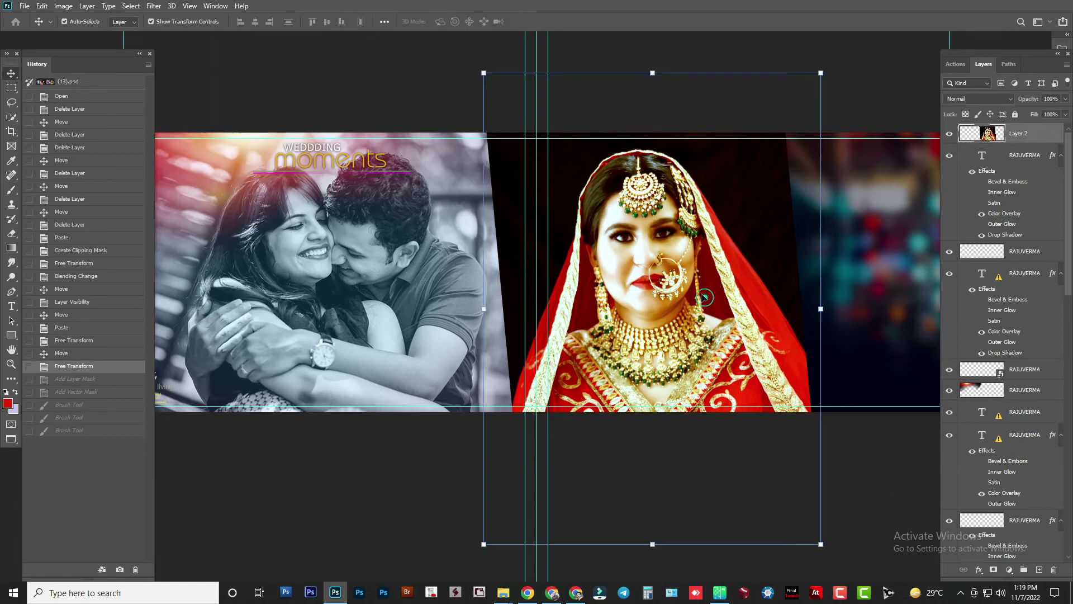
{"action": "left_click", "coordinate": [993, 570]}
{"action": "key", "text": "b"}
{"action": "mouse_move", "coordinate": [649, 211]}
{"action": "left_mouse_down"}
{"action": "mouse_move", "coordinate": [643, 252]}
{"action": "mouse_move", "coordinate": [659, 303]}
{"action": "mouse_move", "coordinate": [766, 246]}
{"action": "left_mouse_up"}
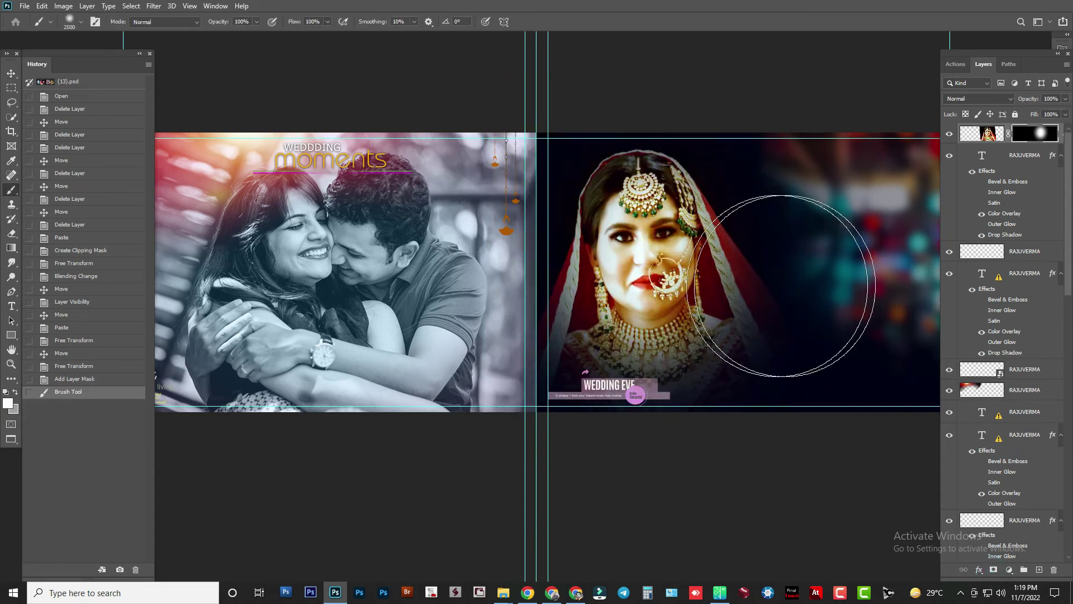
View the spread full screen, then browse the DEMO PIC folder for another photo
{"action": "key", "text": "f"}
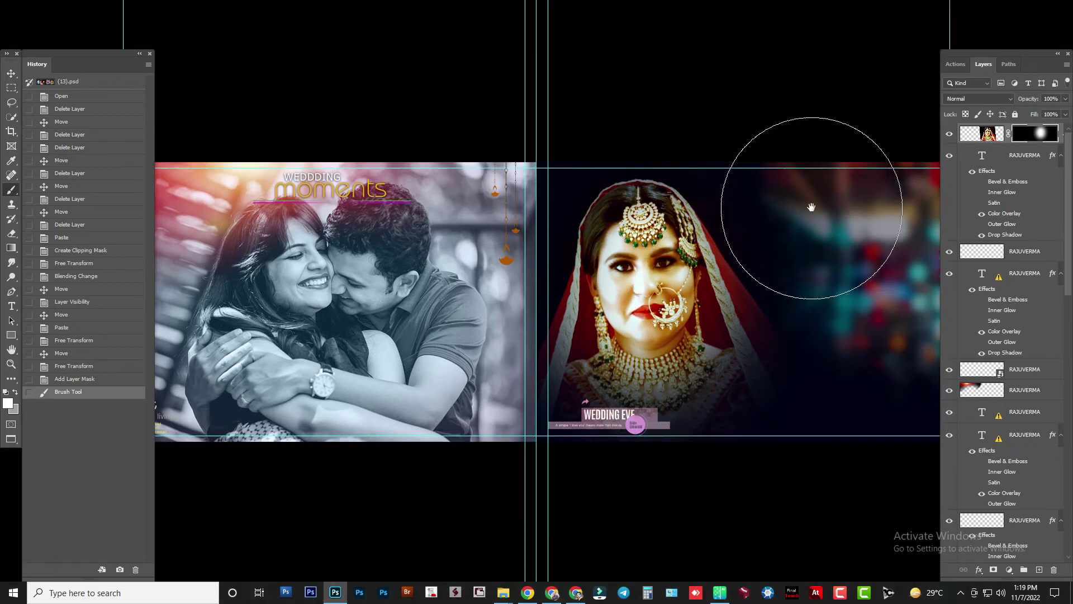
{"action": "key", "text": "Tab"}
{"action": "scroll", "coordinate": [736, 247], "scroll_direction": "right", "scroll_amount": 5}
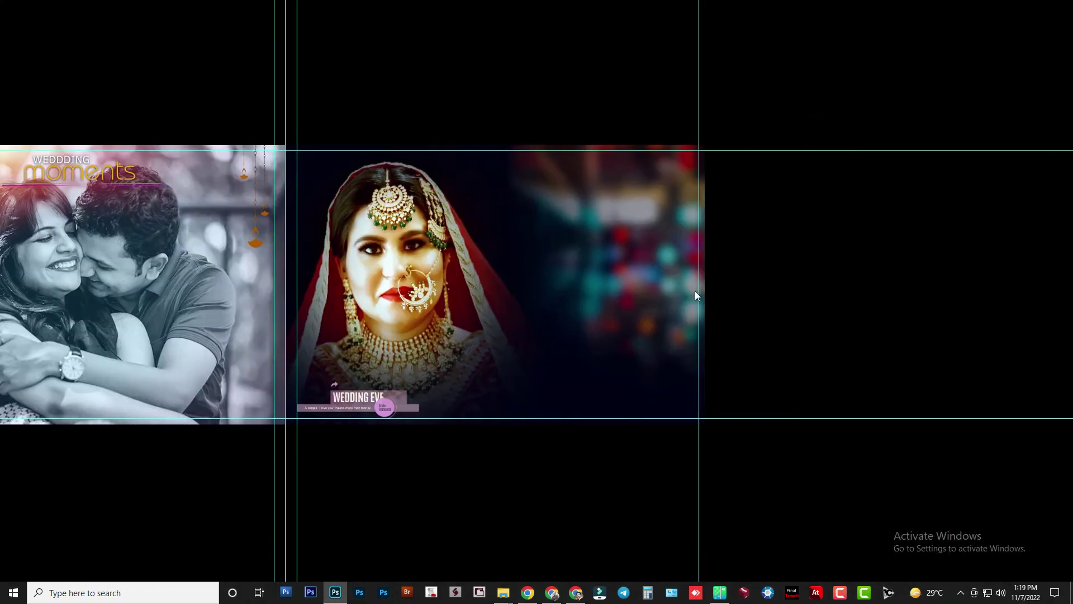
{"action": "key", "text": "ctrl+o"}
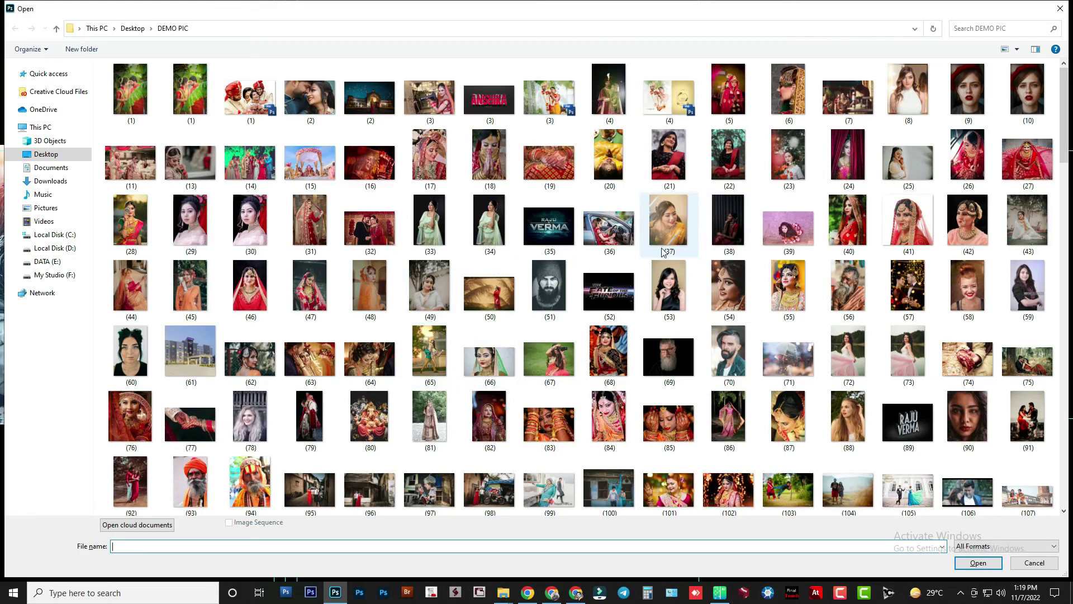
Open couple photo (131) and paste it into spread (13)
{"action": "scroll", "coordinate": [663, 252], "scroll_direction": "down", "scroll_amount": 2}
{"action": "scroll", "coordinate": [680, 288], "scroll_direction": "down", "scroll_amount": 6}
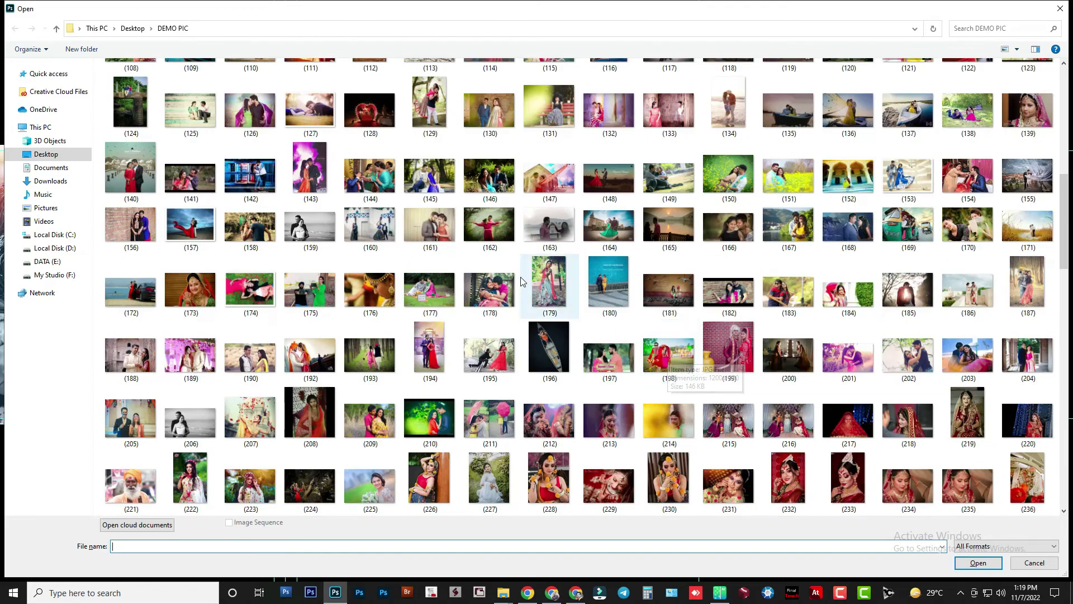
{"action": "double_click", "coordinate": [574, 132]}
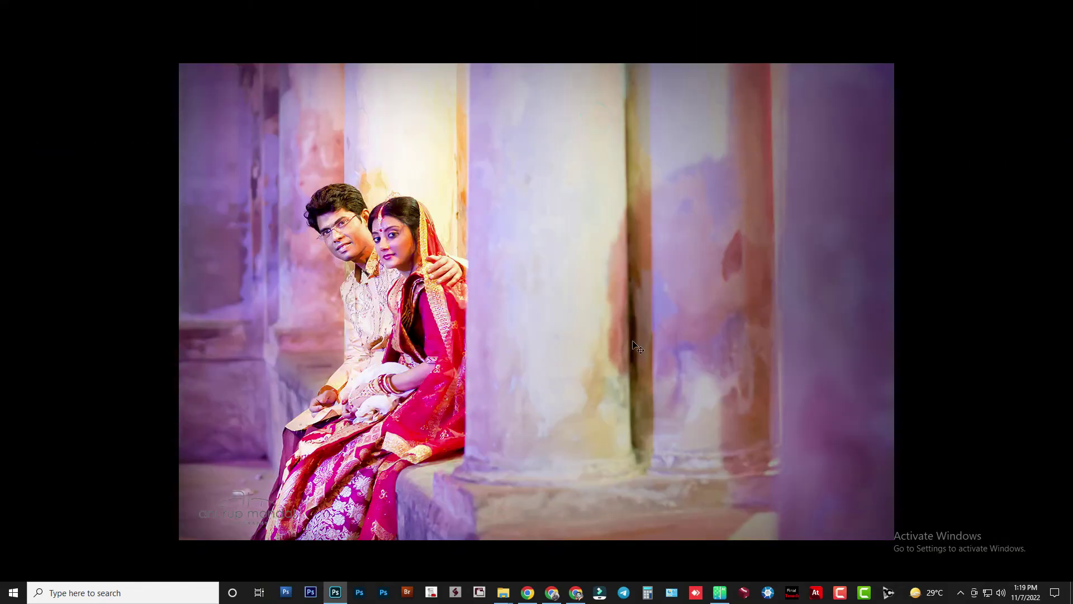
{"action": "key", "text": "ctrl+Tab"}
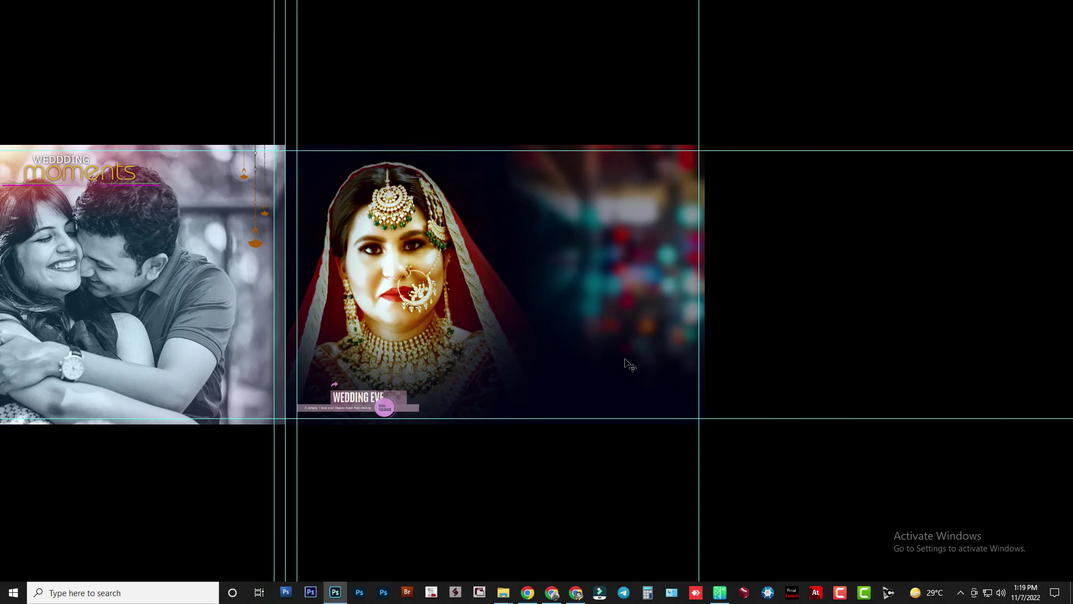
{"action": "key", "text": "ctrl+v"}
Enlarge and position the couple photo to fill the spread's right side
{"action": "left_click_drag", "start_coordinate": [565, 200], "coordinate": [546, 151]}
{"action": "left_click_drag", "start_coordinate": [312, 174], "coordinate": [513, 258]}
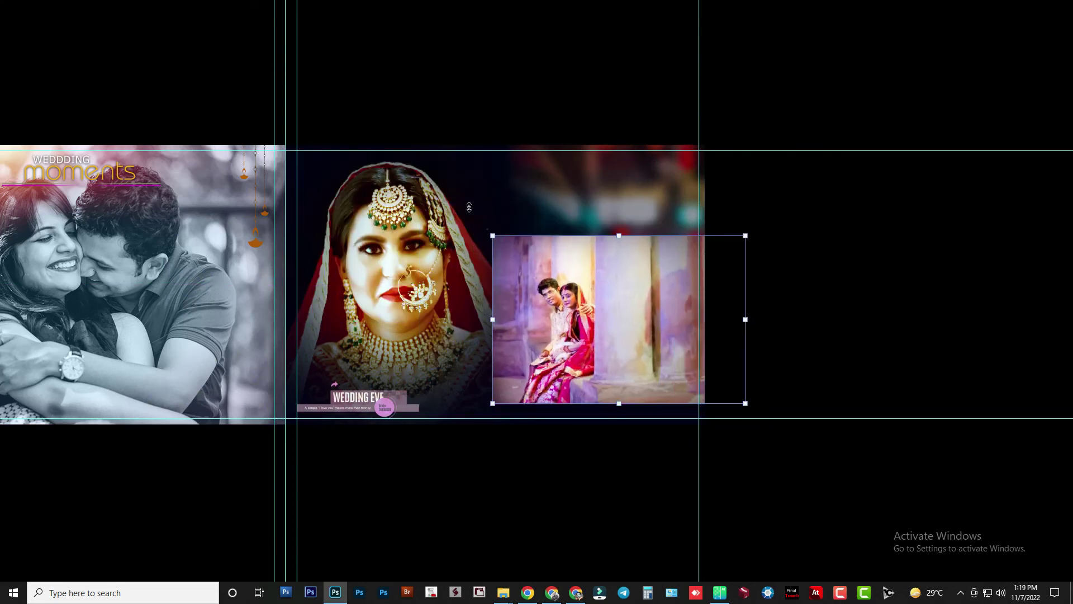
{"action": "left_click_drag", "start_coordinate": [619, 235], "coordinate": [619, 115]}
{"action": "mouse_move", "coordinate": [630, 302]}
{"action": "left_mouse_down"}
{"action": "mouse_move", "coordinate": [692, 304]}
{"action": "mouse_move", "coordinate": [685, 321]}
{"action": "left_mouse_up"}
{"action": "left_click_drag", "start_coordinate": [457, 135], "coordinate": [432, 113]}
{"action": "left_click_drag", "start_coordinate": [564, 239], "coordinate": [605, 236]}
{"action": "key", "text": "Return"}
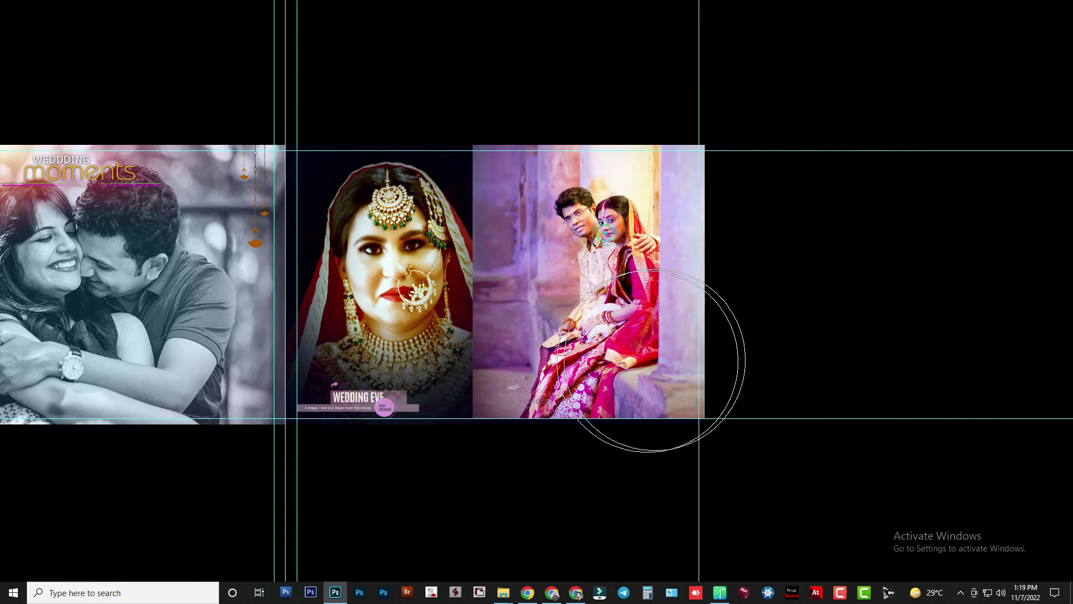
Give the couple photo a hiding mask and softly brush it back in on the right page
{"action": "key", "text": "f"}
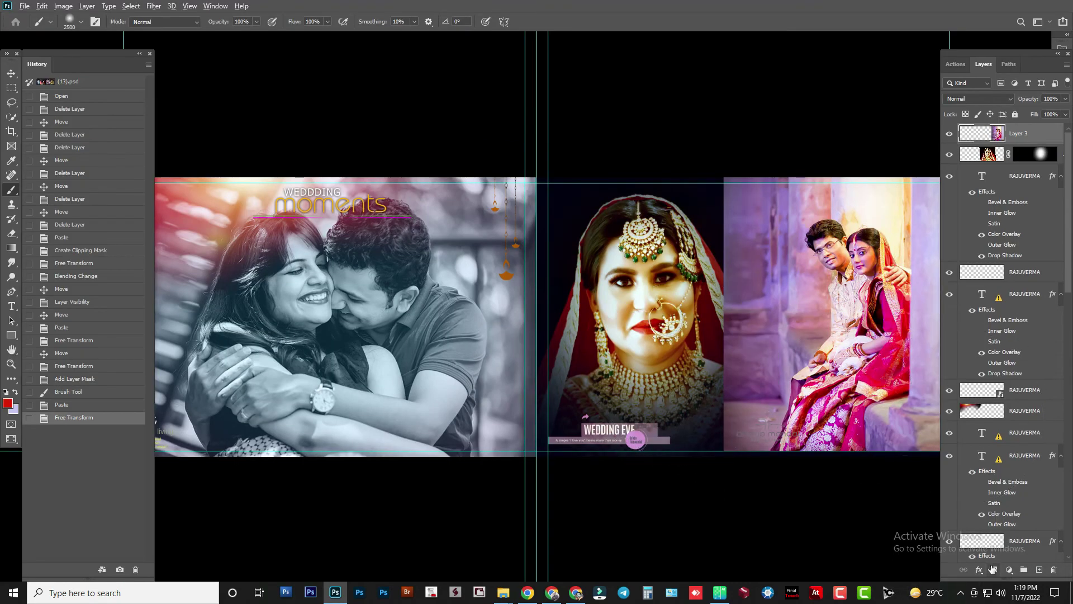
{"action": "left_click", "coordinate": [993, 569], "text": "alt"}
{"action": "scroll", "coordinate": [638, 274], "scroll_direction": "right", "scroll_amount": 5}
{"action": "key", "text": "["}
{"action": "key", "text": "["}
{"action": "mouse_move", "coordinate": [635, 280]}
{"action": "left_mouse_down"}
{"action": "mouse_move", "coordinate": [645, 360]}
{"action": "mouse_move", "coordinate": [750, 354]}
{"action": "left_mouse_up"}
{"action": "key", "text": "["}
{"action": "key", "text": "["}
{"action": "mouse_move", "coordinate": [612, 372]}
{"action": "left_mouse_down"}
{"action": "mouse_move", "coordinate": [641, 372]}
{"action": "mouse_move", "coordinate": [641, 328]}
{"action": "left_mouse_up"}
Duplicate the soft bokeh light layer and move the copy just below the photo layers
{"action": "scroll", "coordinate": [1023, 562], "scroll_direction": "down", "scroll_amount": 5}
{"action": "scroll", "coordinate": [1023, 562], "scroll_direction": "down", "scroll_amount": 5}
{"action": "scroll", "coordinate": [1010, 504], "scroll_direction": "down", "scroll_amount": 5}
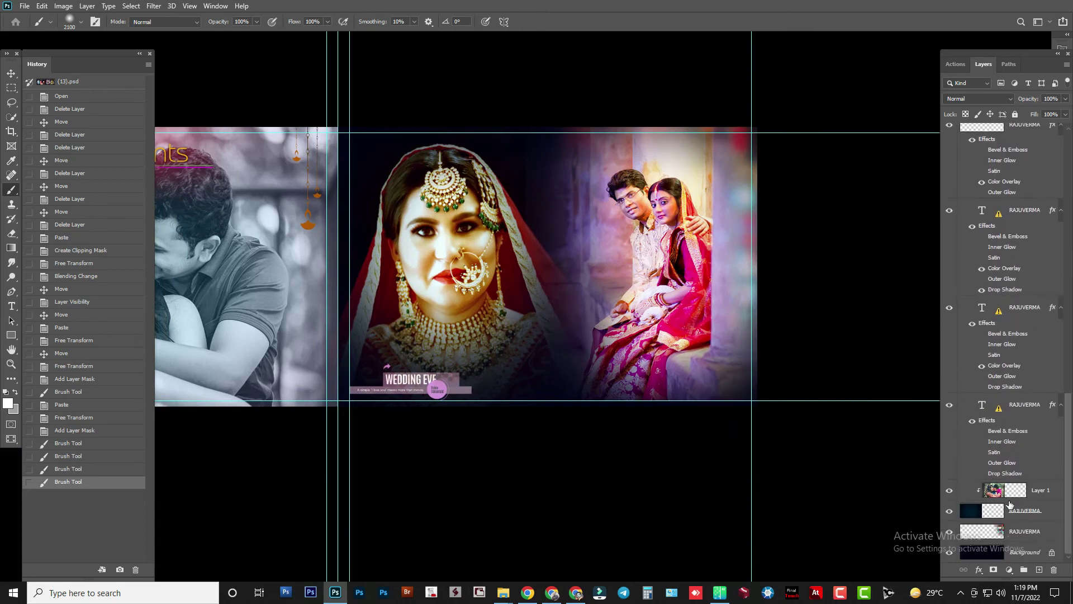
{"action": "left_click", "coordinate": [1023, 534]}
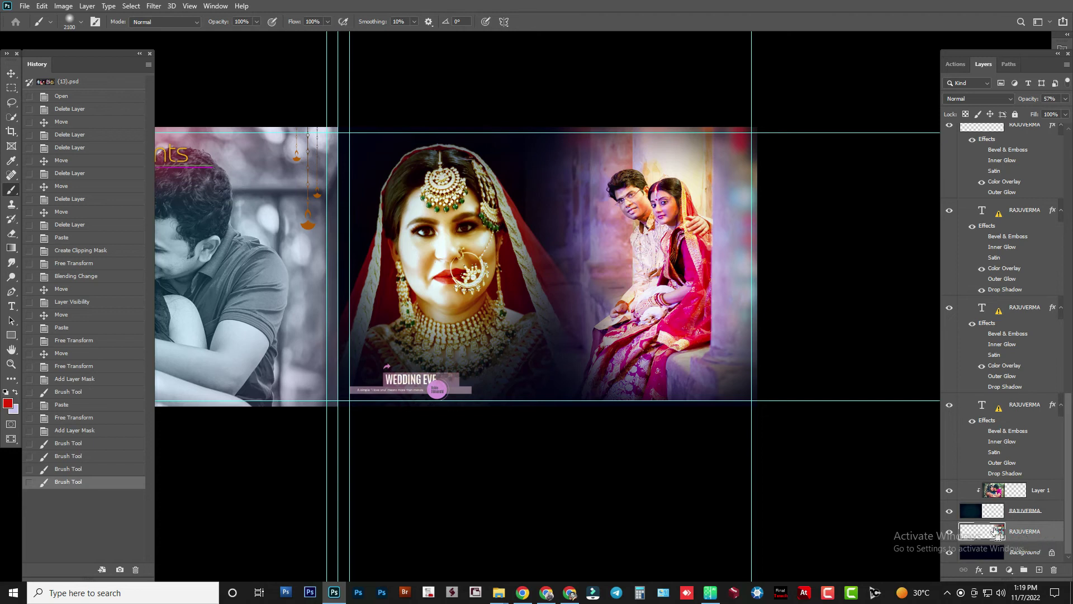
{"action": "key", "text": "ctrl+j"}
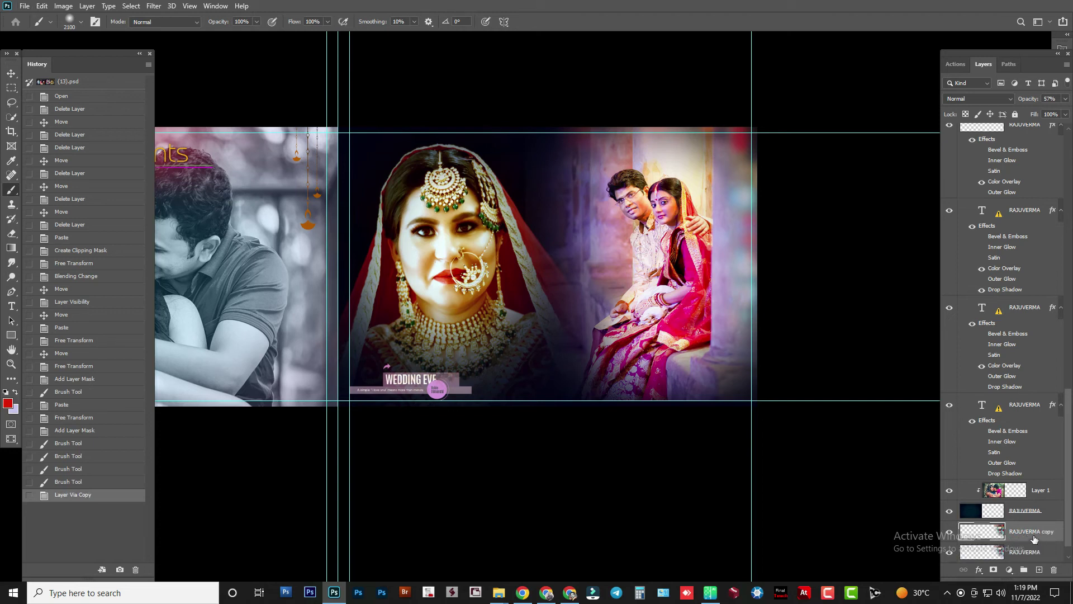
{"action": "left_click_drag", "start_coordinate": [1028, 531], "coordinate": [1034, 137]}
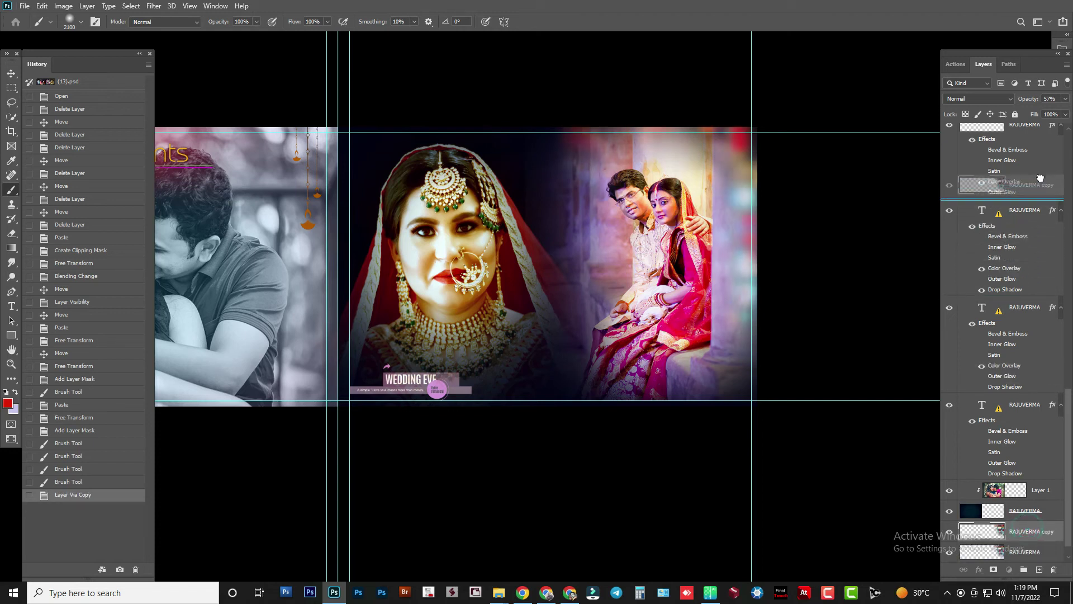
{"action": "scroll", "coordinate": [1040, 272], "scroll_direction": "up", "scroll_amount": 5}
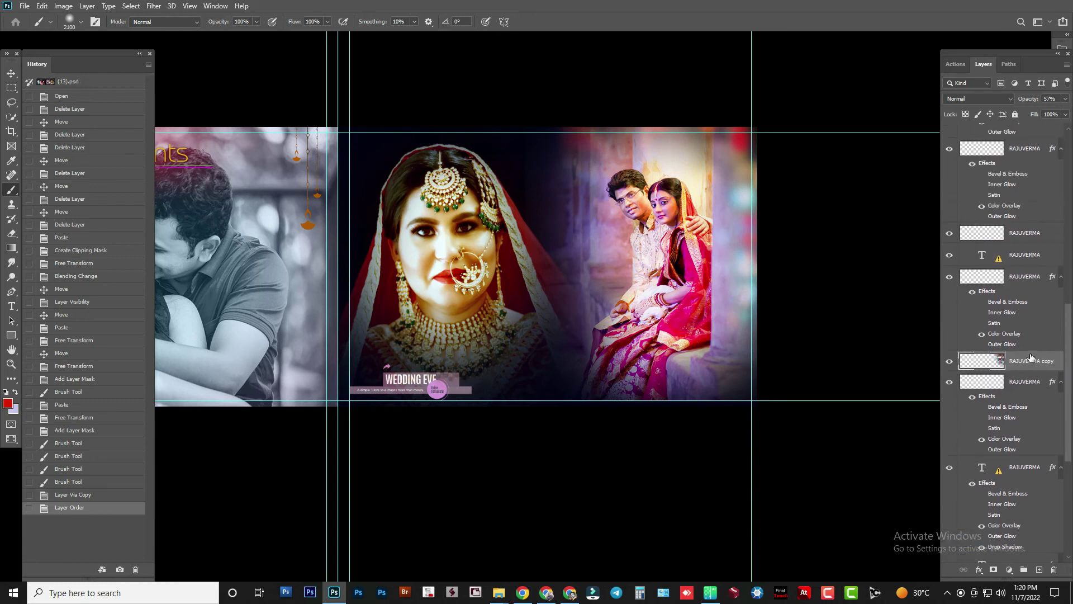
{"action": "left_click_drag", "start_coordinate": [1031, 358], "coordinate": [1013, 200]}
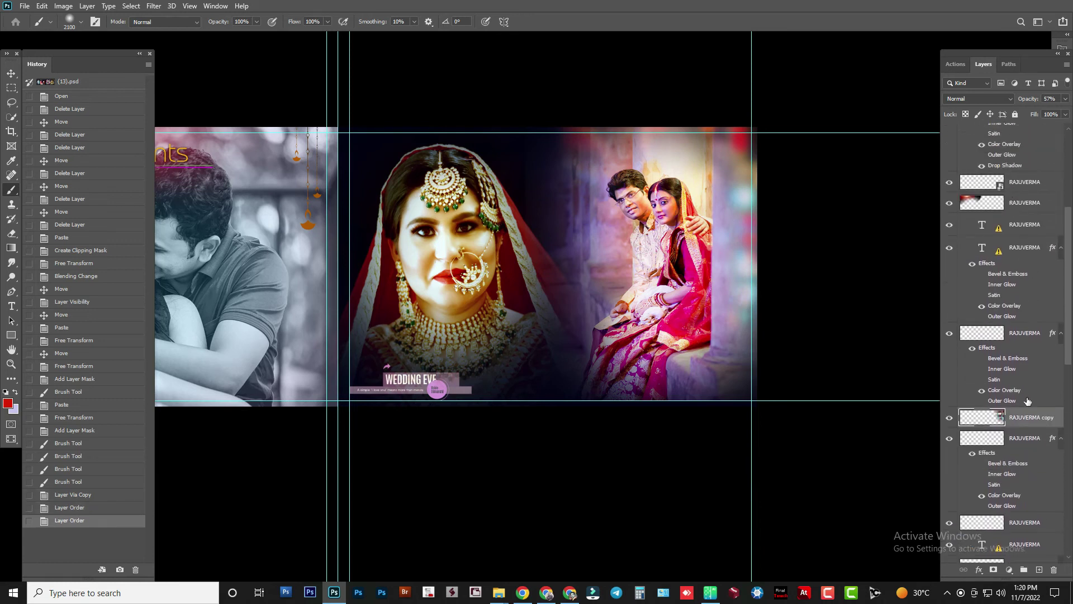
{"action": "left_click_drag", "start_coordinate": [1027, 416], "coordinate": [1009, 318]}
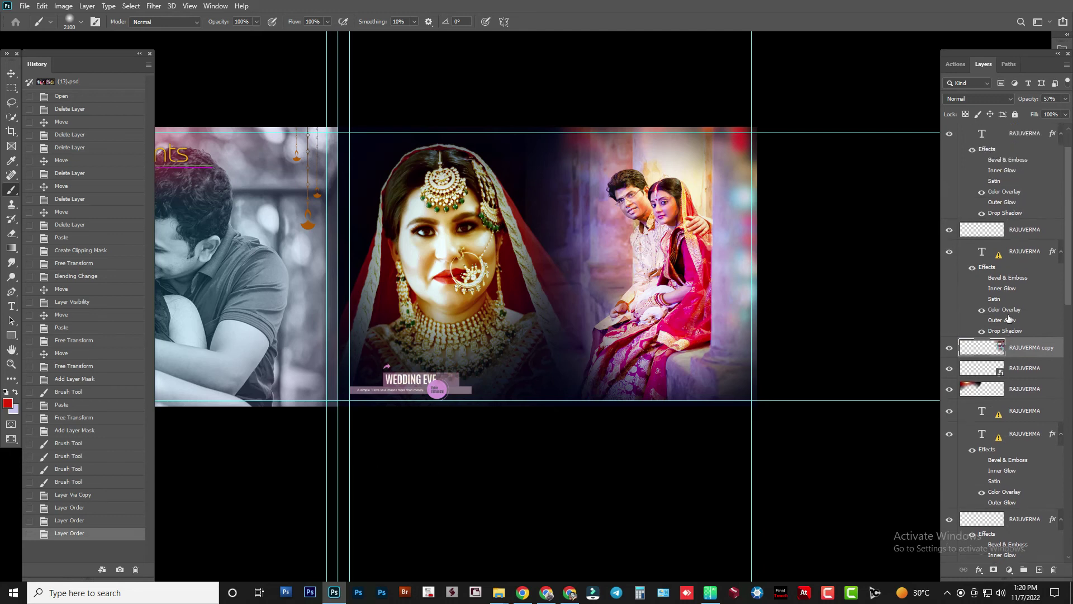
{"action": "scroll", "coordinate": [1009, 318], "scroll_direction": "up", "scroll_amount": 1}
{"action": "left_click_drag", "start_coordinate": [1014, 386], "coordinate": [998, 147]}
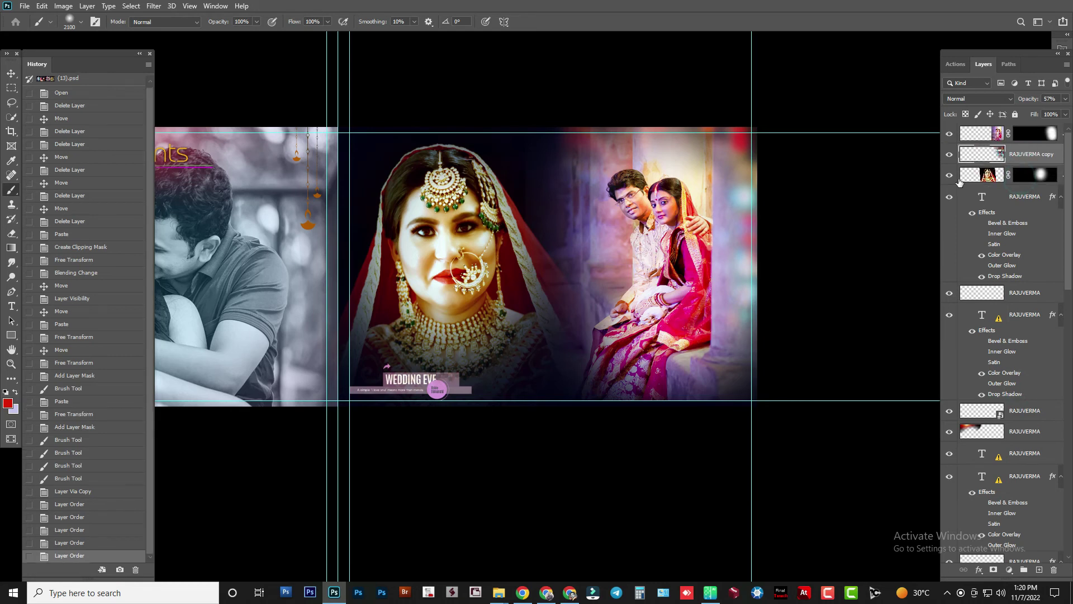
Shift the light copy over the bride's page and brush its glow off her face
{"action": "key", "text": "ctrl+t"}
{"action": "left_click_drag", "start_coordinate": [589, 253], "coordinate": [491, 226]}
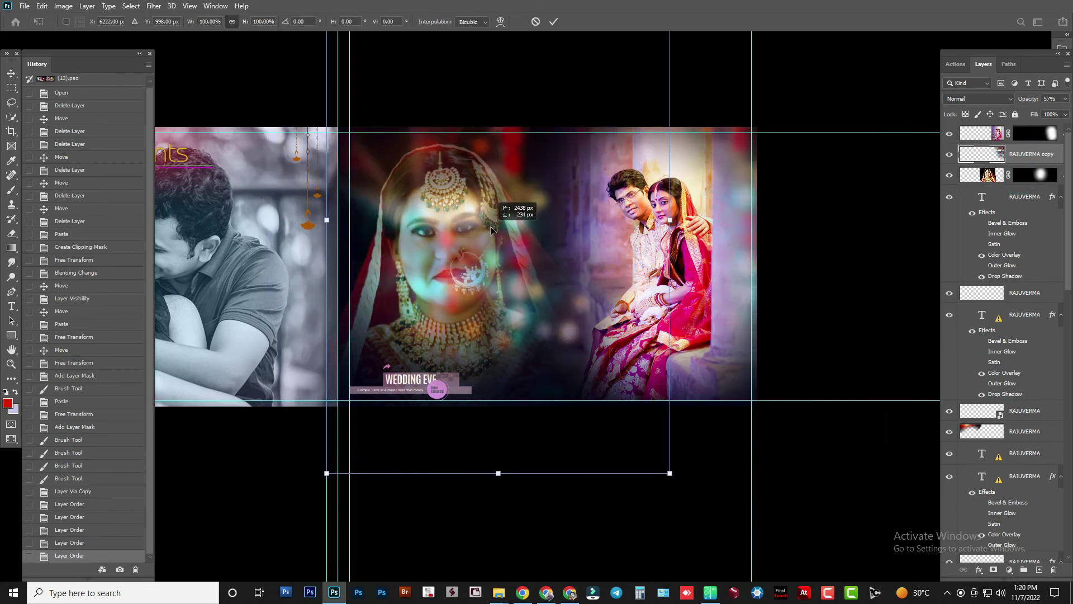
{"action": "key", "text": "Return"}
{"action": "key", "text": "b"}
{"action": "key", "text": "Return"}
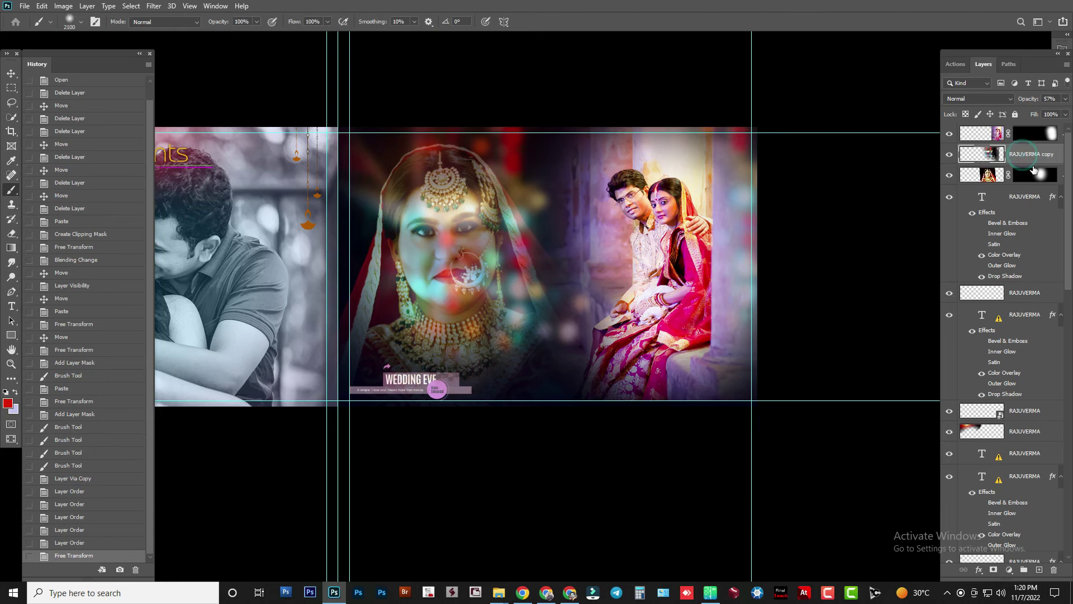
{"action": "left_click_drag", "start_coordinate": [1021, 154], "coordinate": [1022, 185]}
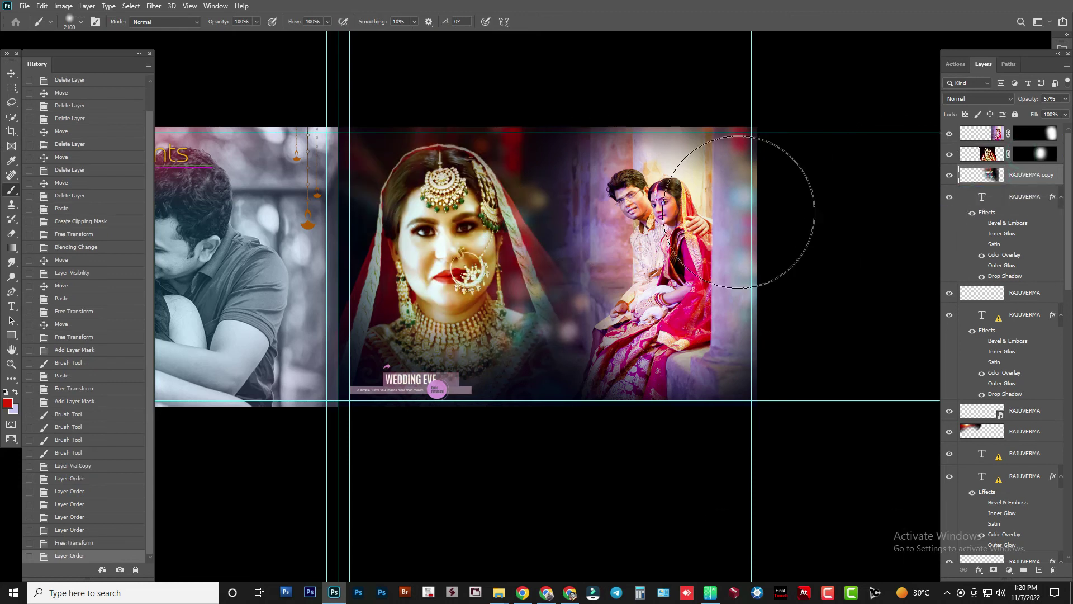
{"action": "mouse_move", "coordinate": [505, 313]}
{"action": "left_mouse_down"}
{"action": "mouse_move", "coordinate": [480, 290]}
{"action": "mouse_move", "coordinate": [484, 310]}
{"action": "mouse_move", "coordinate": [614, 364]}
{"action": "left_mouse_up"}
{"action": "scroll", "coordinate": [615, 302], "scroll_direction": "down", "scroll_amount": 2}
{"action": "scroll", "coordinate": [615, 301], "scroll_direction": "down", "scroll_amount": 2}
{"action": "scroll", "coordinate": [589, 310], "scroll_direction": "up", "scroll_amount": 2}
{"action": "left_click_drag", "start_coordinate": [397, 330], "coordinate": [550, 324]}
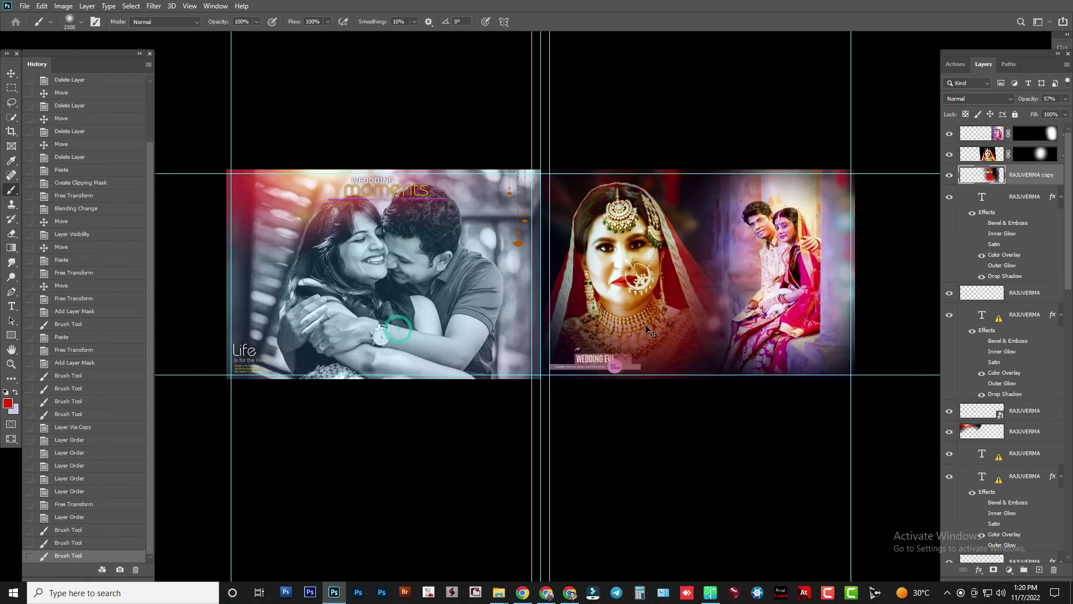
{"action": "scroll", "coordinate": [539, 318], "scroll_direction": "up", "scroll_amount": 1}
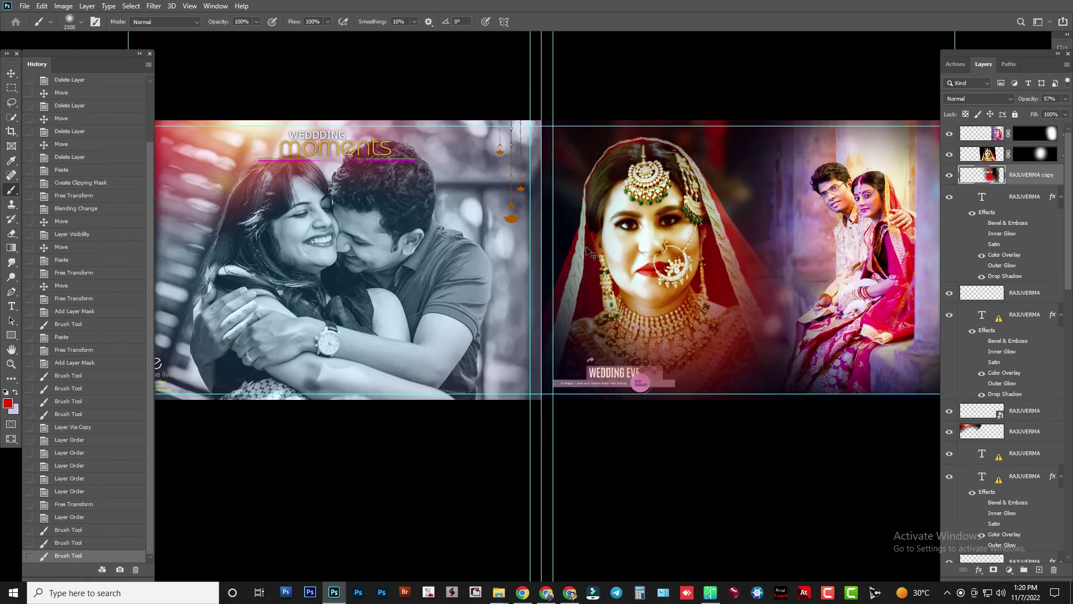
{"action": "key", "text": "ctrl+Tab"}
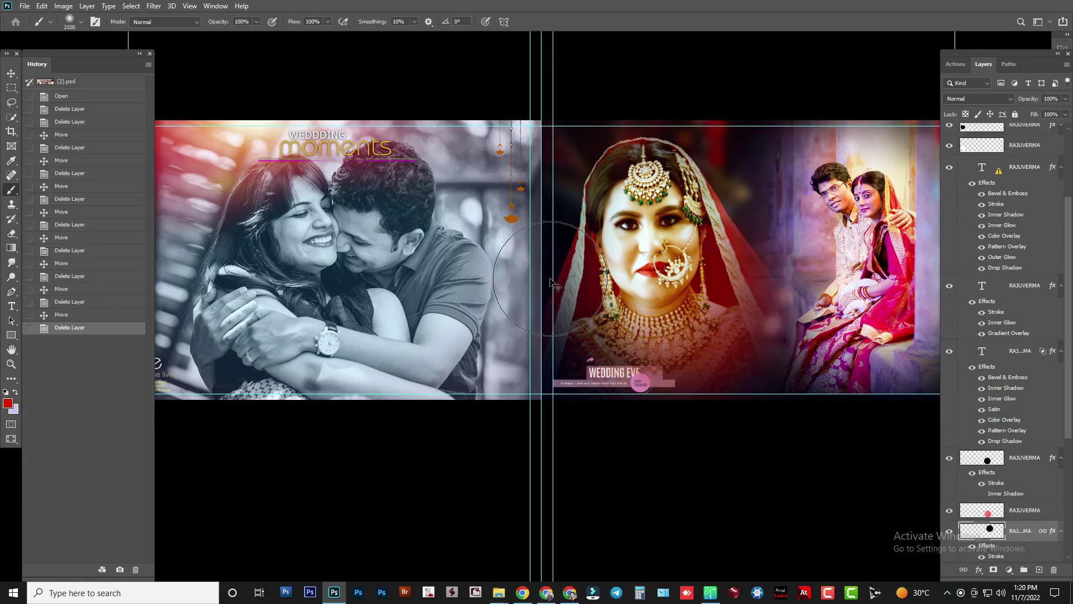
{"action": "key", "text": "ctrl+plus"}
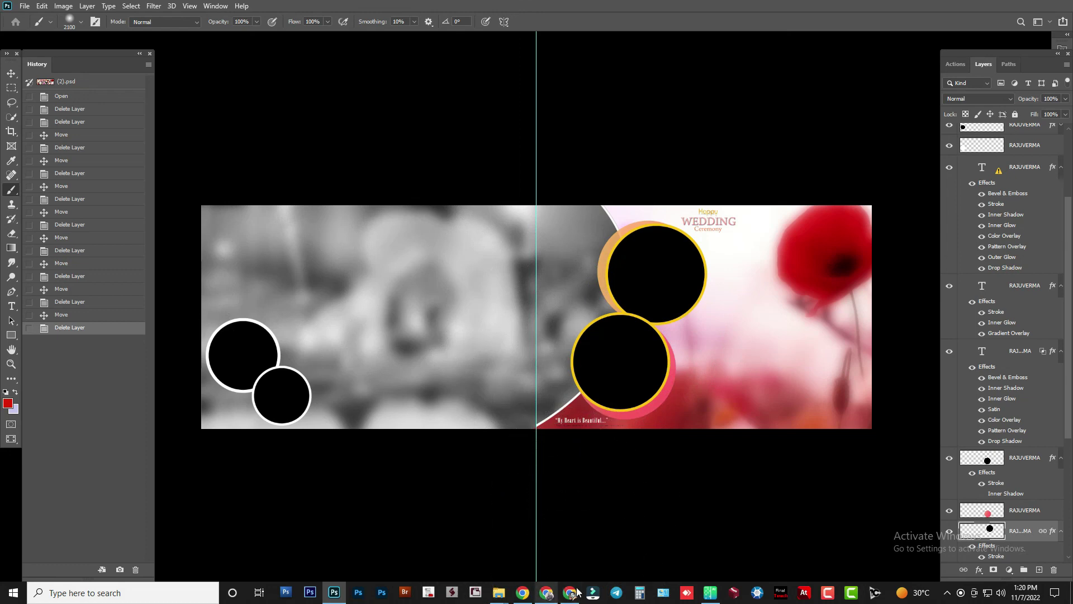
{"action": "left_click", "coordinate": [552, 597]}
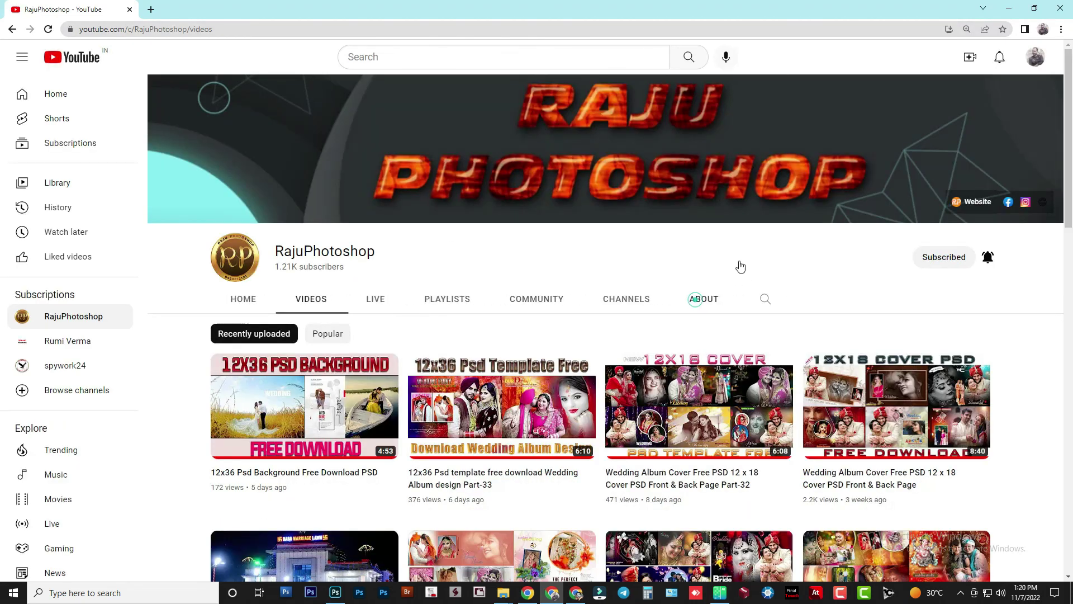
{"action": "scroll", "coordinate": [354, 278], "scroll_direction": "down", "scroll_amount": 4}
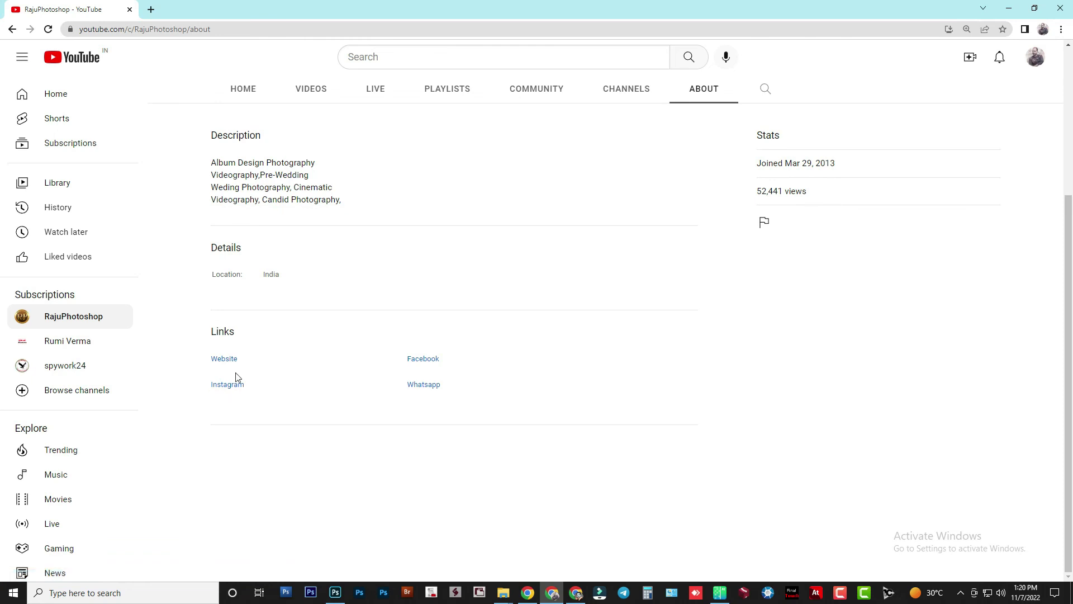
{"action": "scroll", "coordinate": [431, 391], "scroll_direction": "up", "scroll_amount": 4}
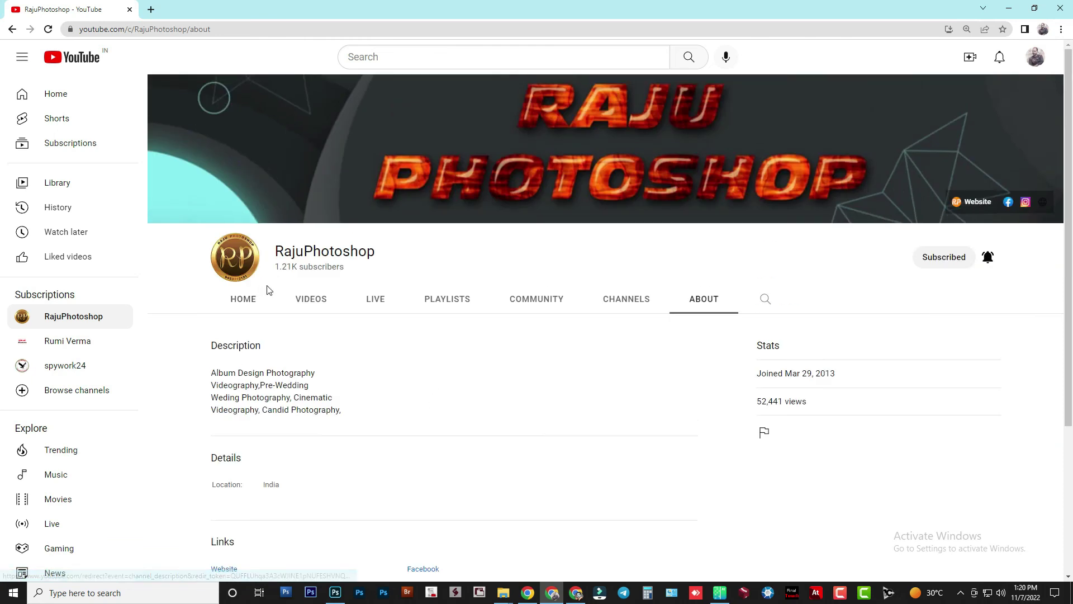
{"action": "left_click", "coordinate": [297, 300]}
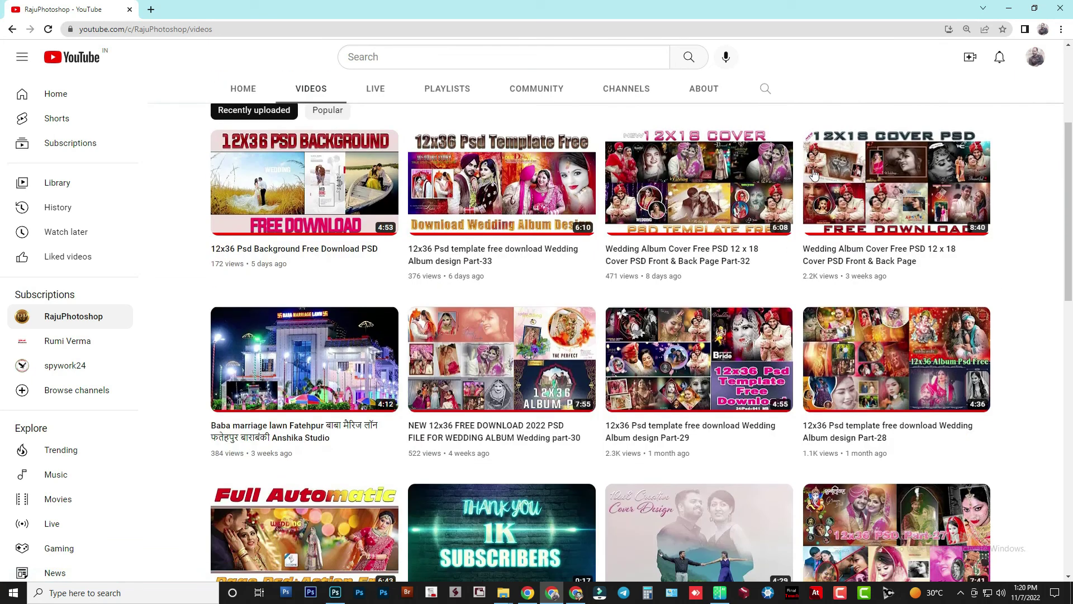